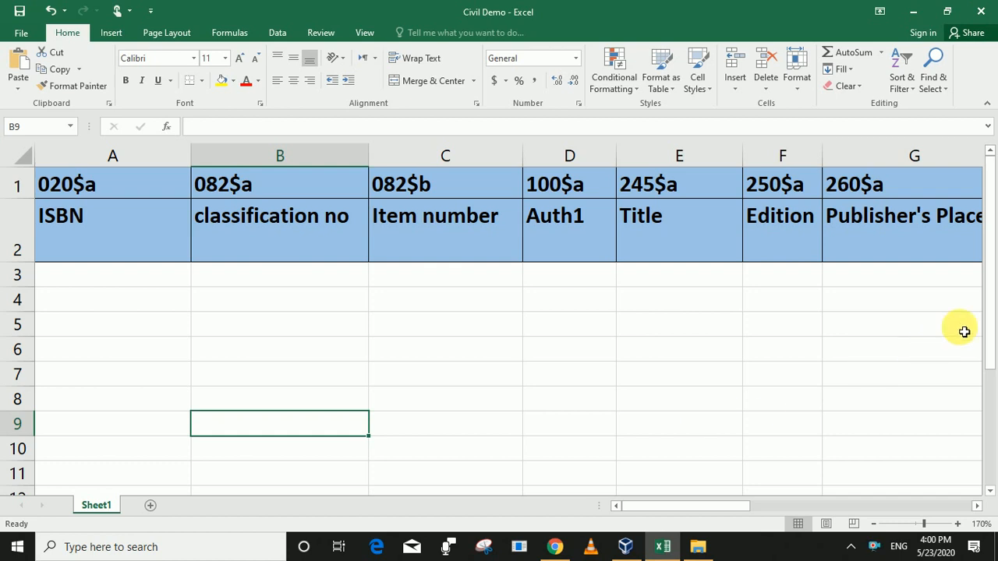
- Review the MARC tag headings in row 1 one by one from 082$a through 952$y, and close the Civil Demo workbook
left_click(989, 284)
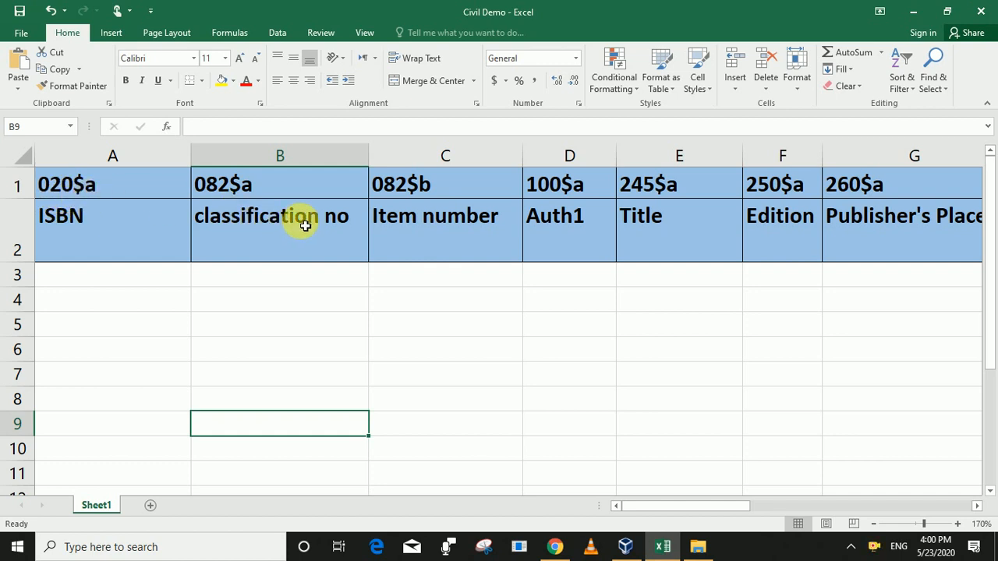
left_click(220, 195)
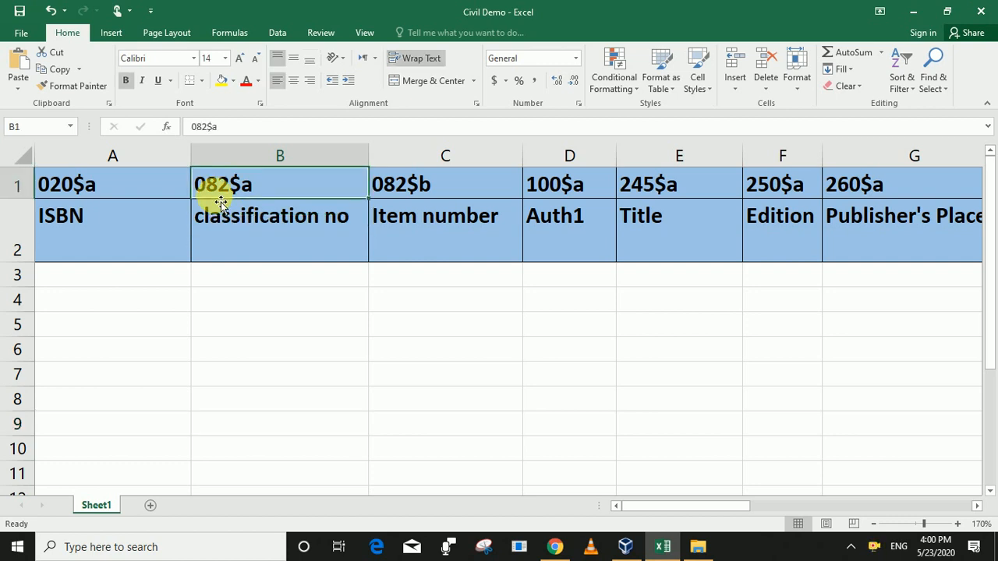
key("Right")
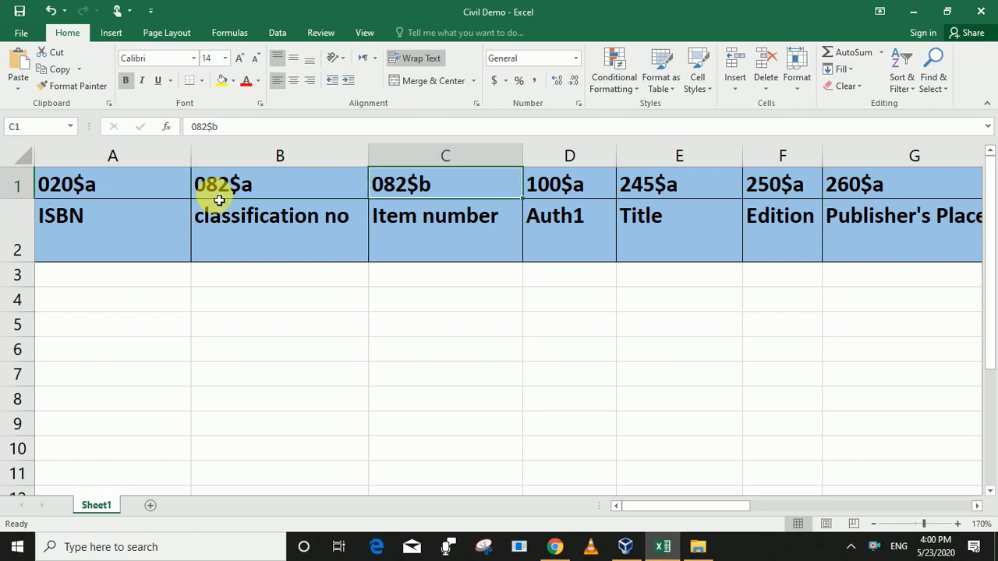
key("Right")
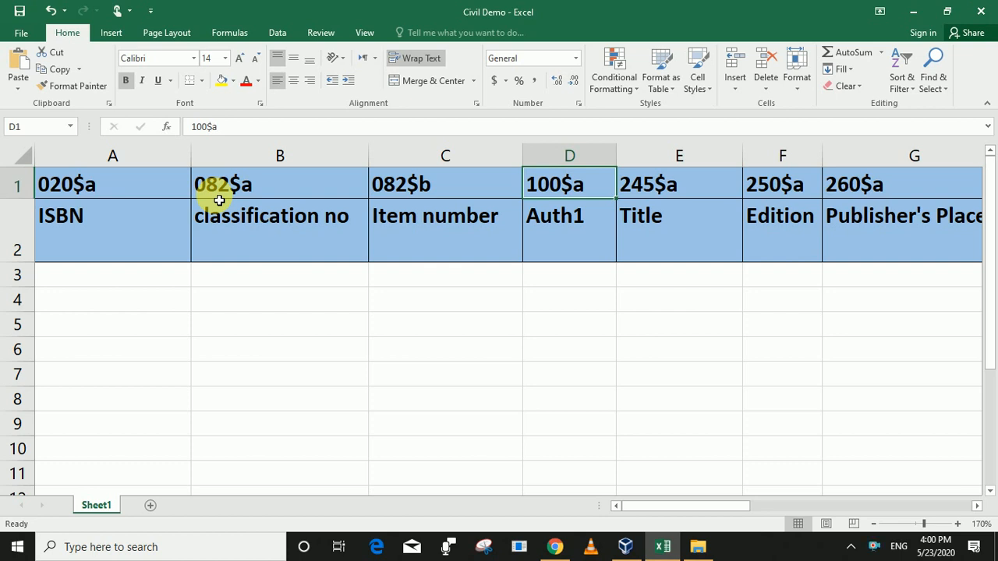
key("Right")
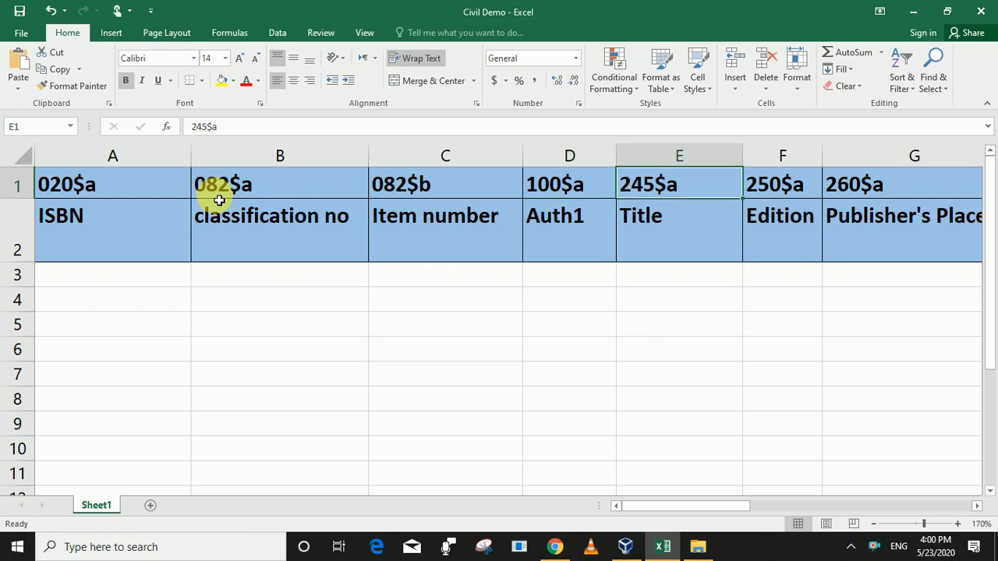
key("Right")
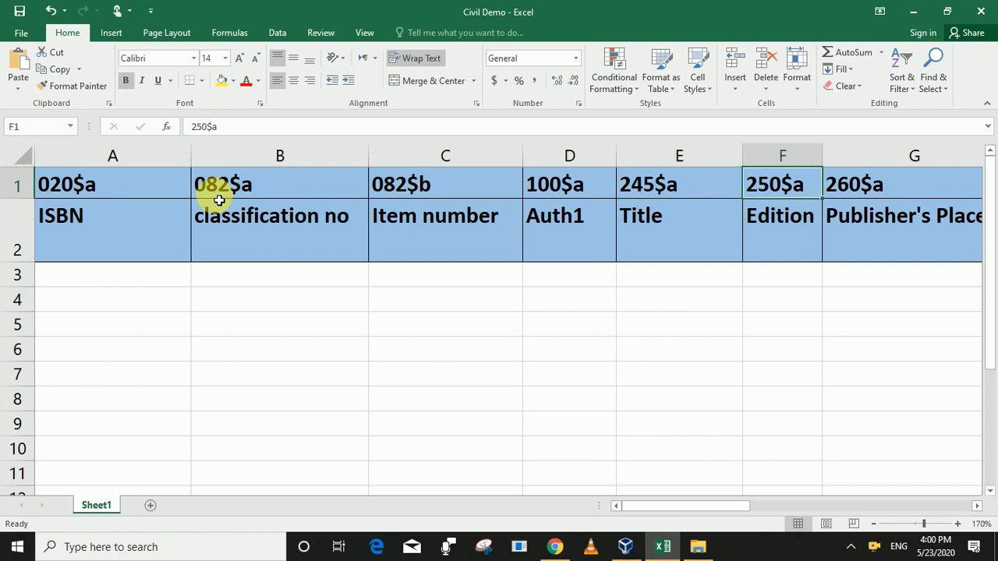
key("Right")
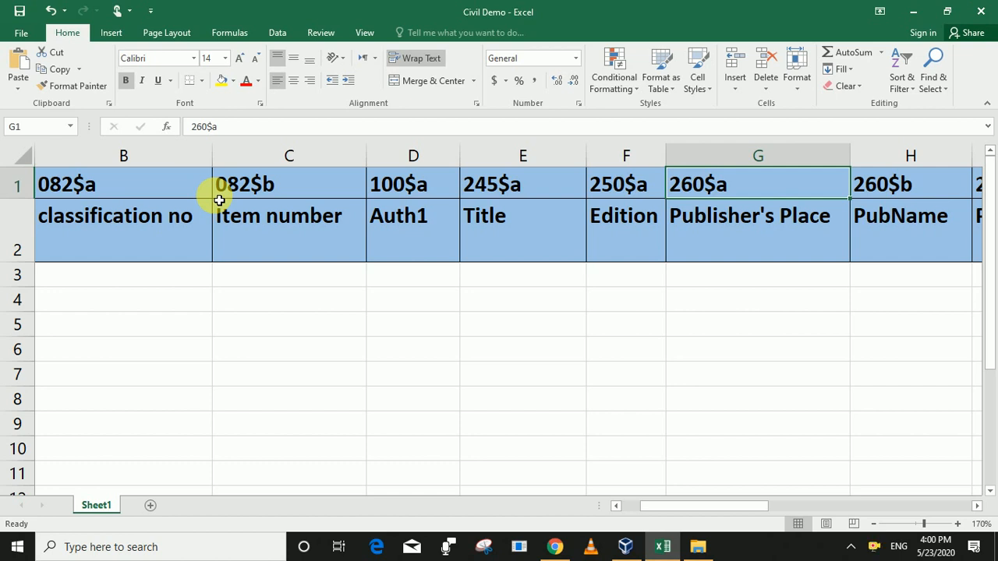
key("Right")
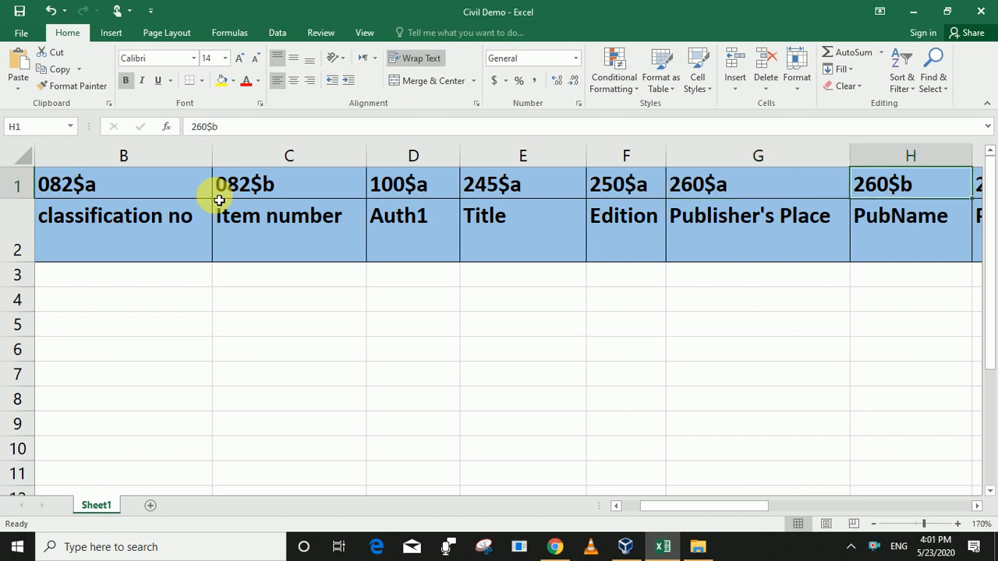
key("Right")
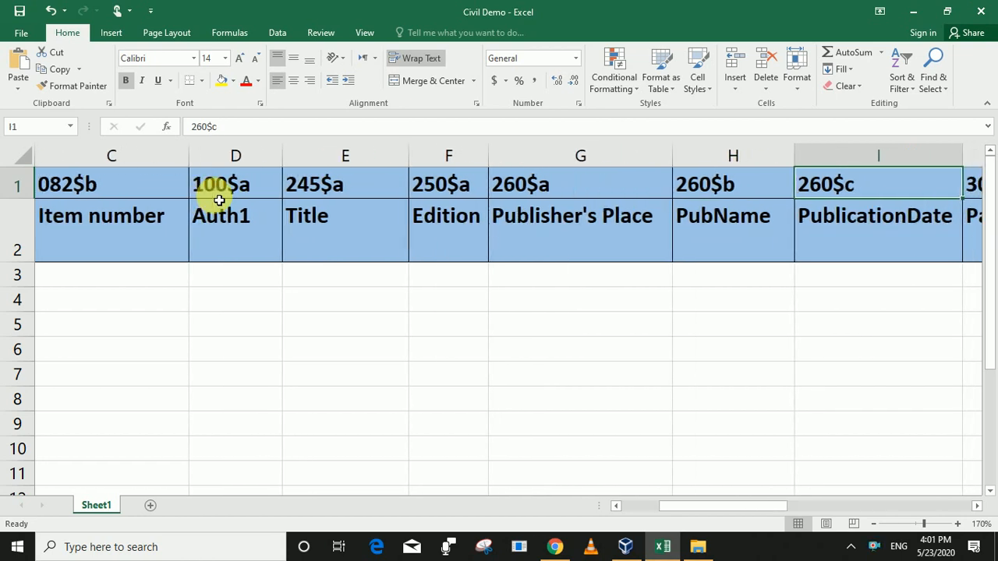
key("Right")
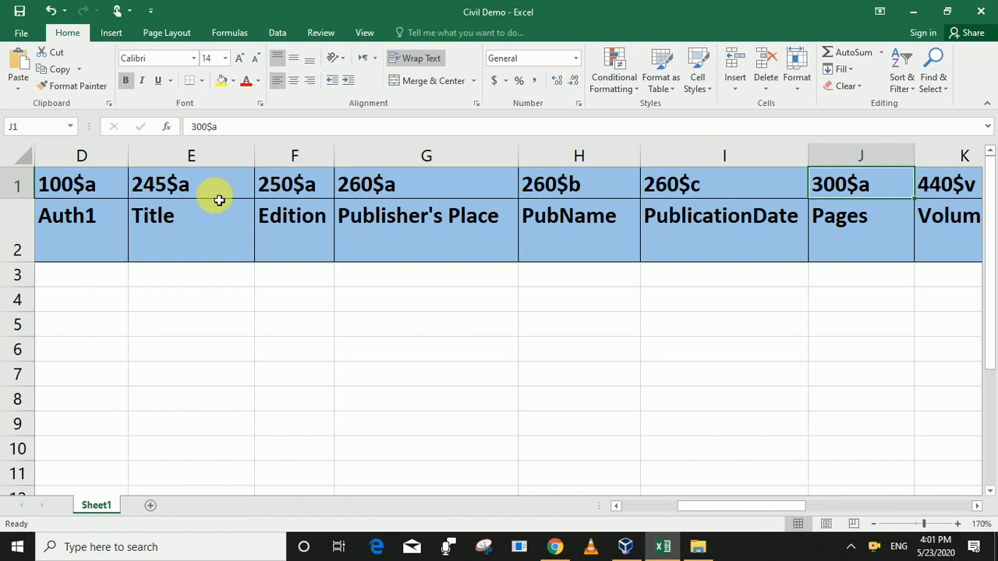
key("Right")
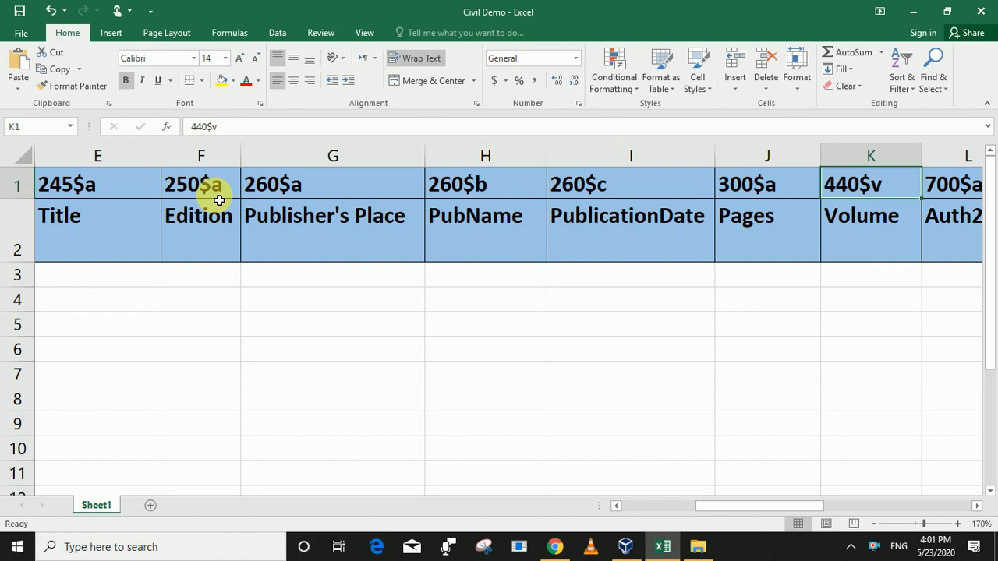
key("Right")
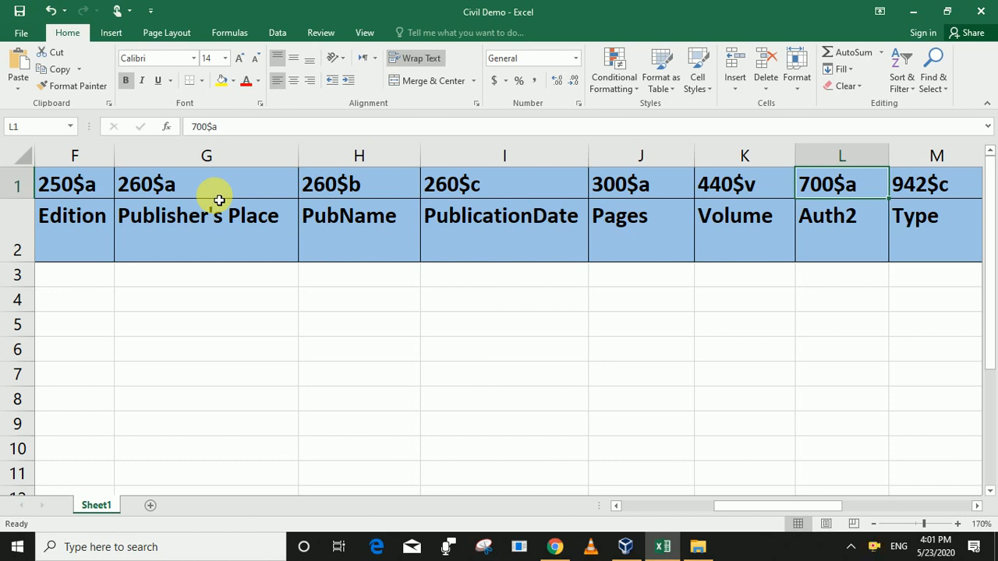
key("Right")
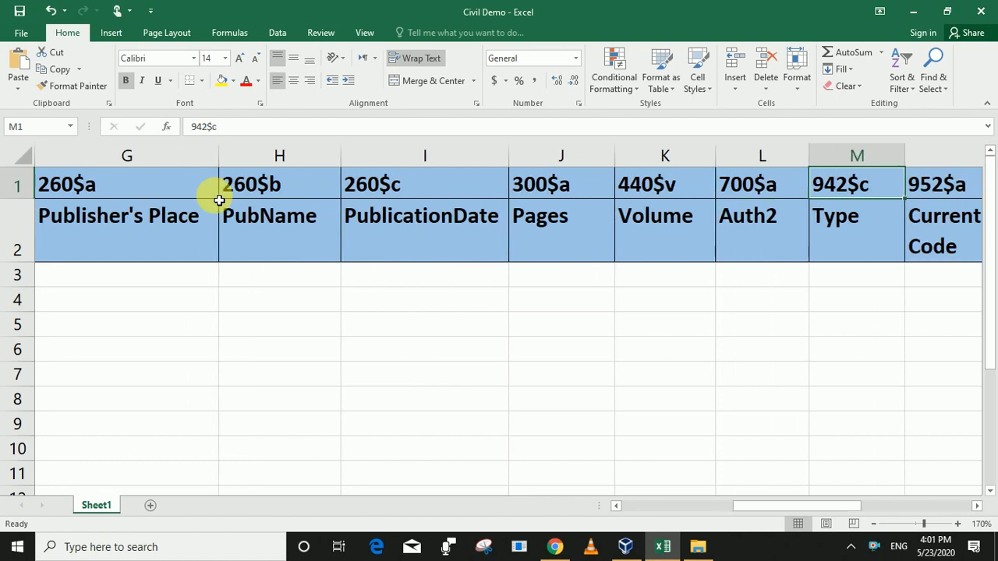
key("Right")
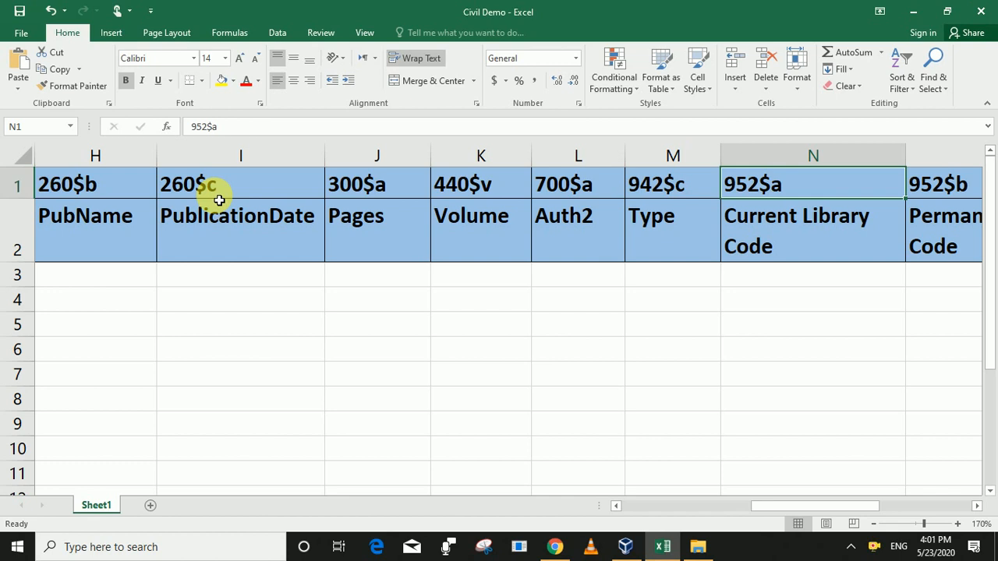
key("Right")
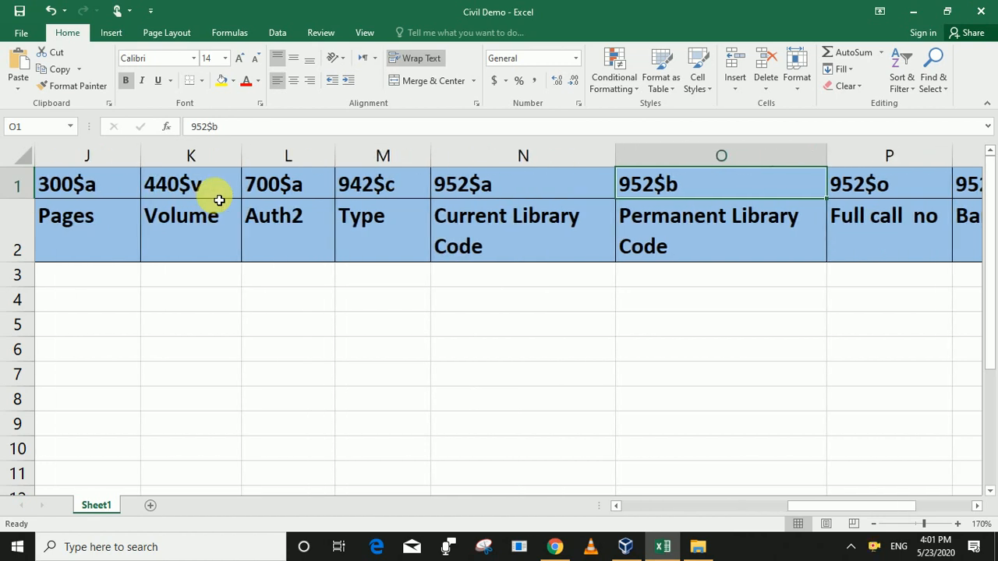
key("Right")
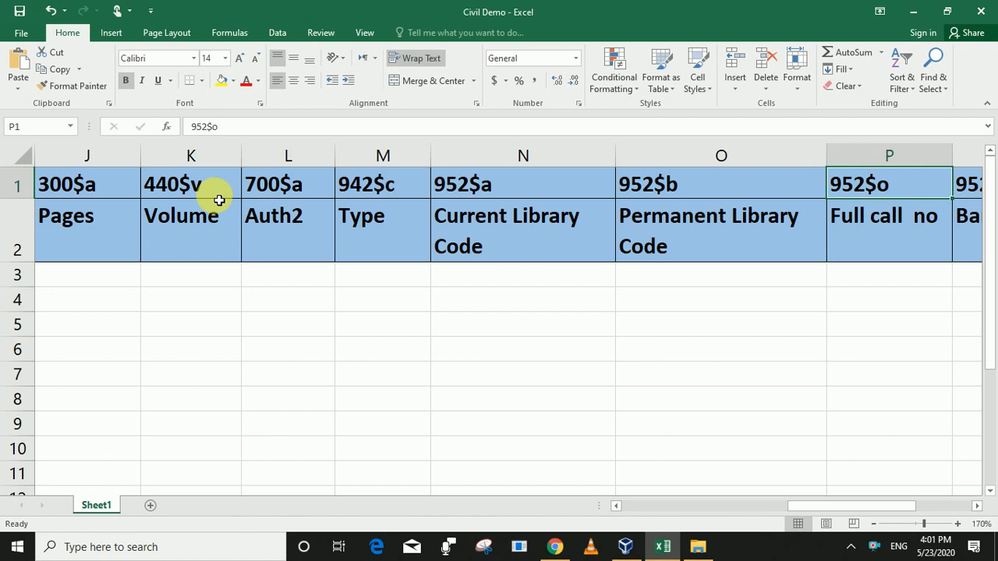
key("Right")
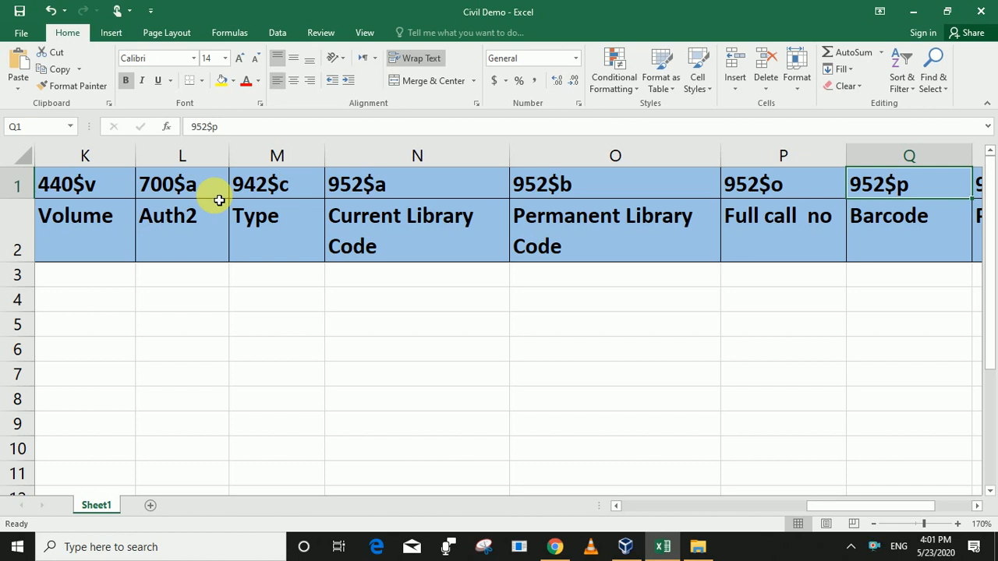
key("Right")
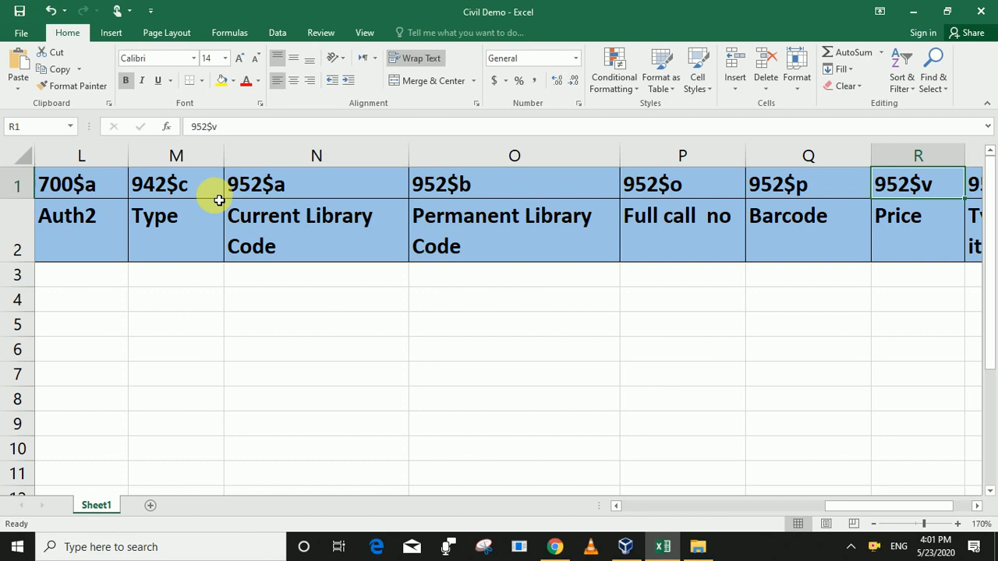
key("Right")
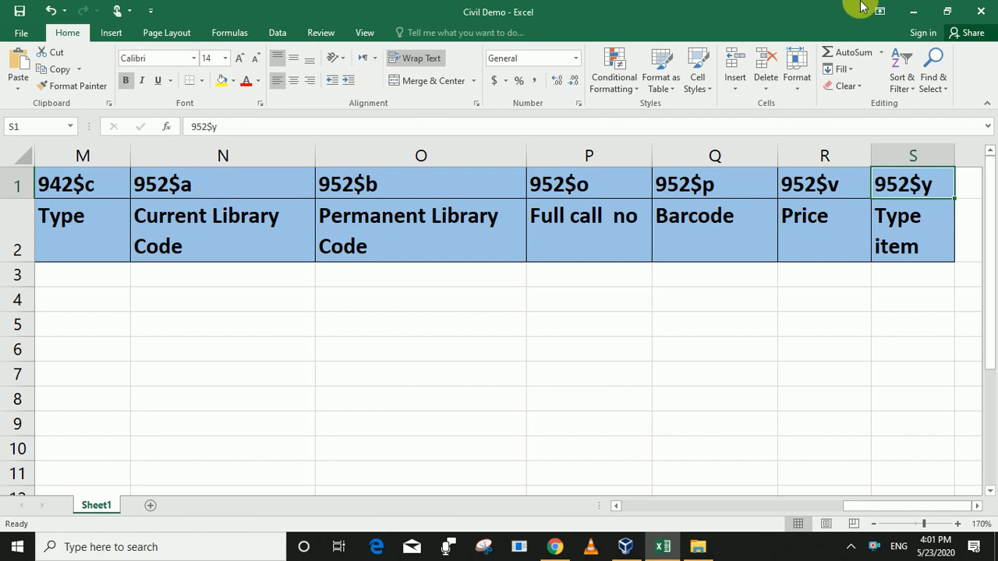
left_click(969, 11)
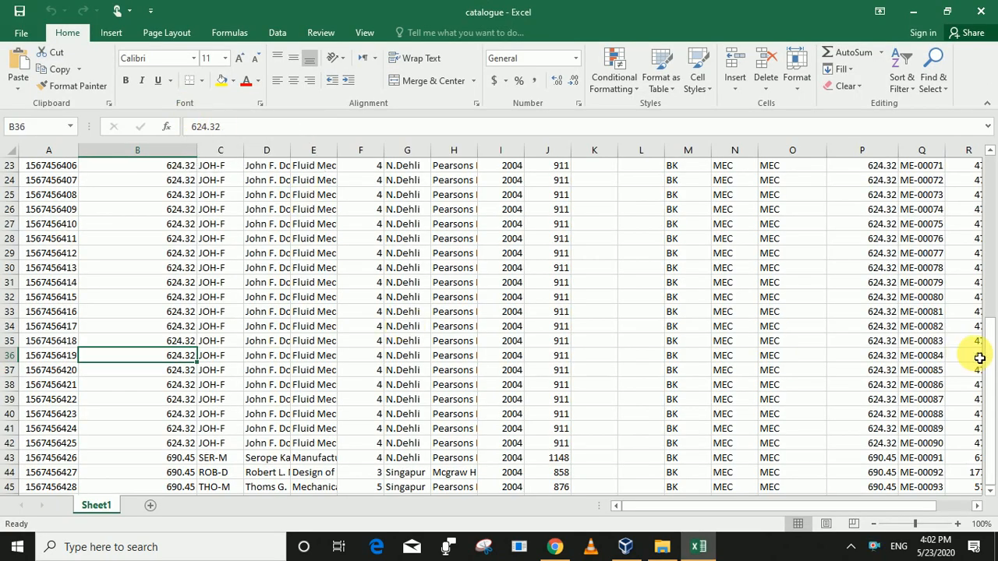
- Examine the catalogue workbook's MARC headings and first records, including the entry under Current Library Code in column N
left_click_drag(984, 337, 987, 161)
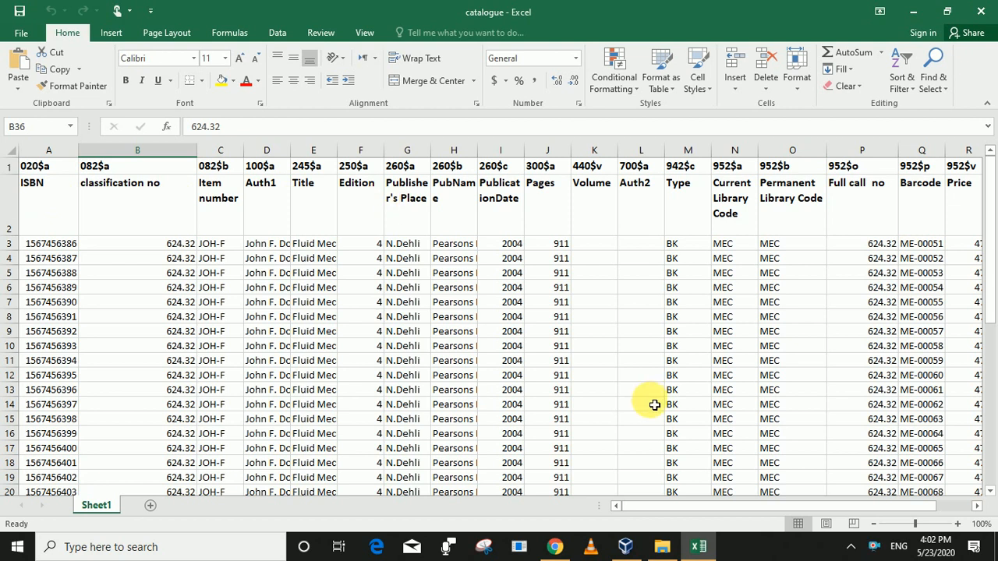
left_click_drag(683, 506, 502, 506)
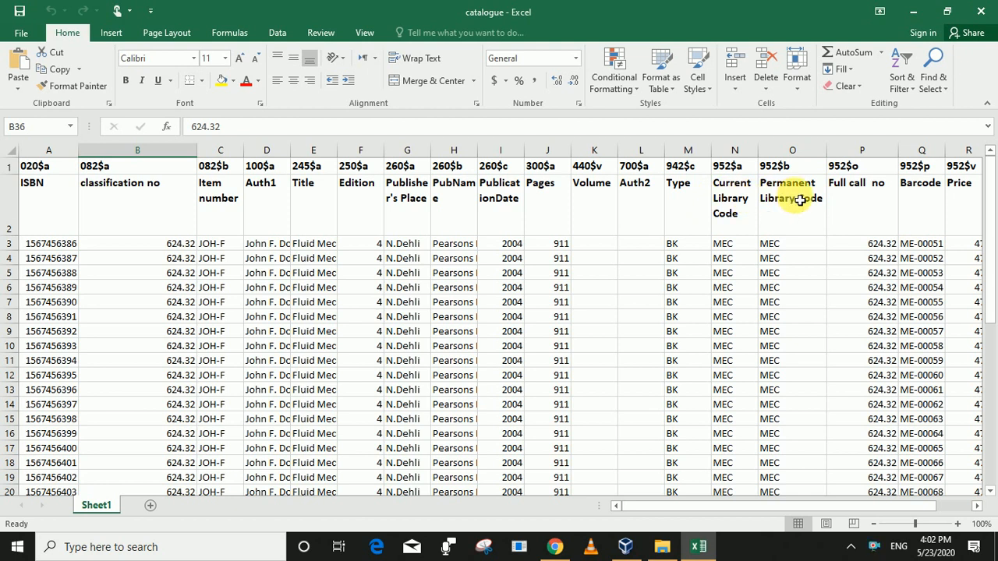
left_click(727, 233)
left_click_drag(732, 239, 732, 243)
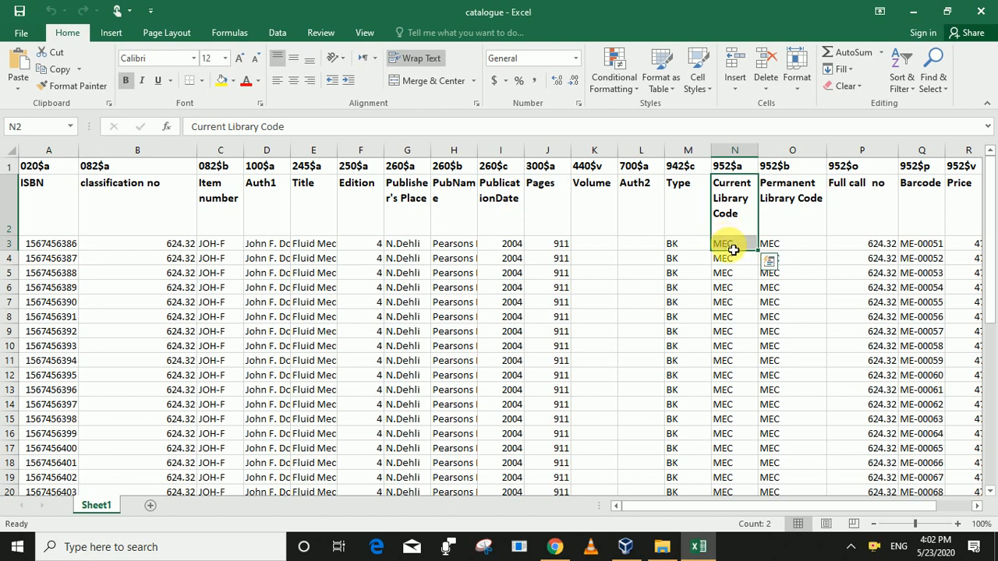
left_click(731, 244)
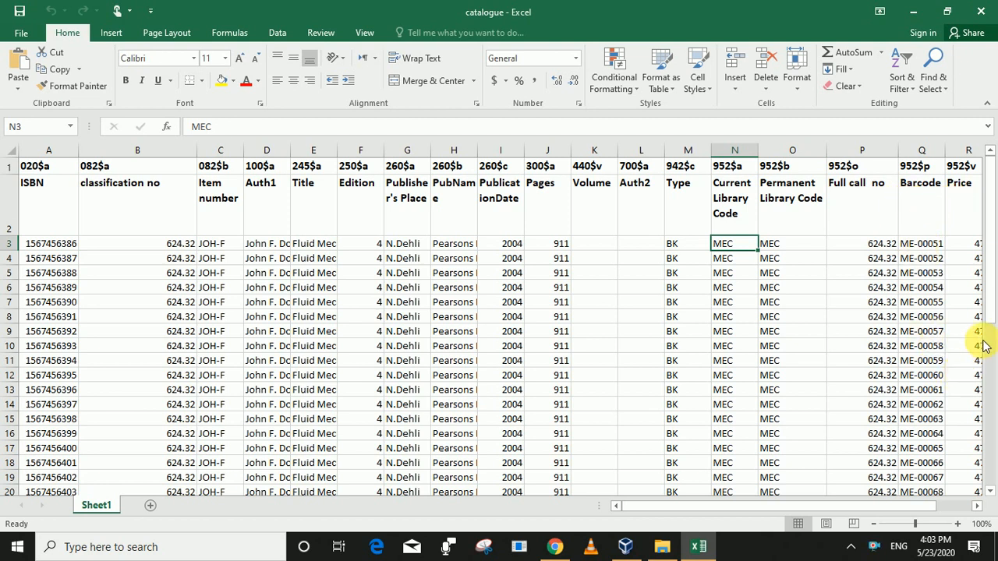
- View the catalogue sheet's last columns up to 952$y Type item, and close the workbook
mouse_move(992, 317)
left_mouse_down()
mouse_move(988, 369)
mouse_move(990, 311)
left_mouse_up()
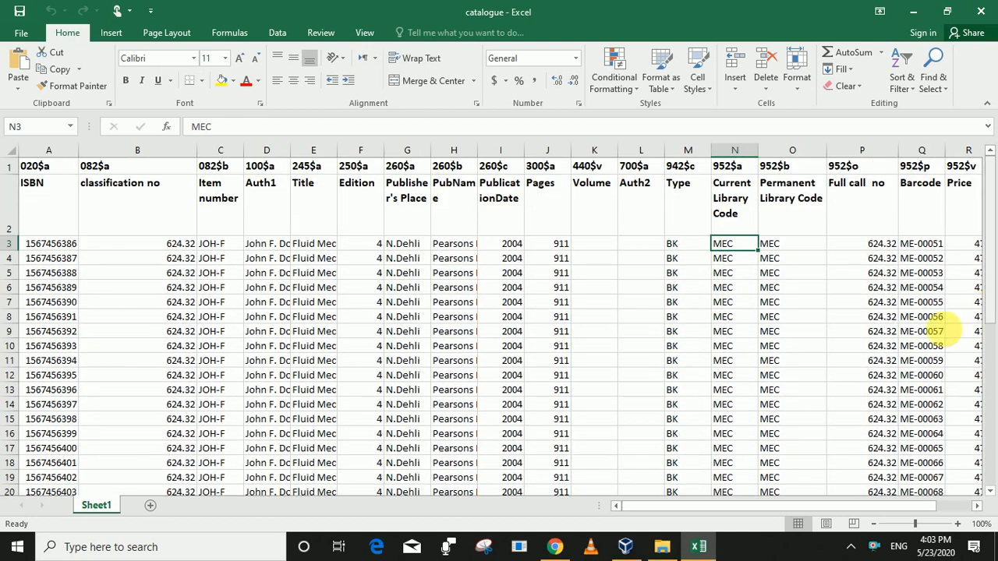
left_click_drag(704, 508, 806, 505)
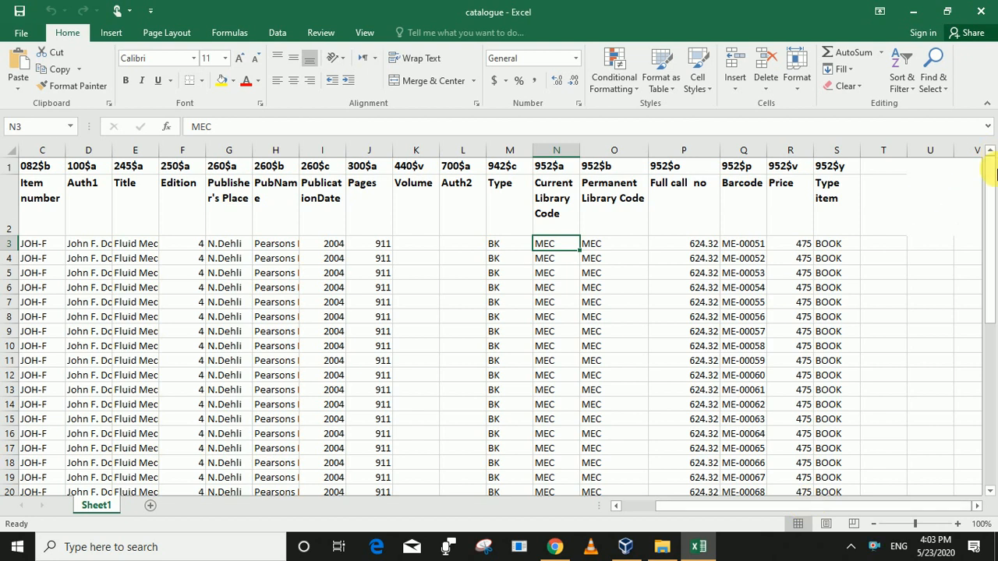
left_click_drag(990, 181, 986, 100)
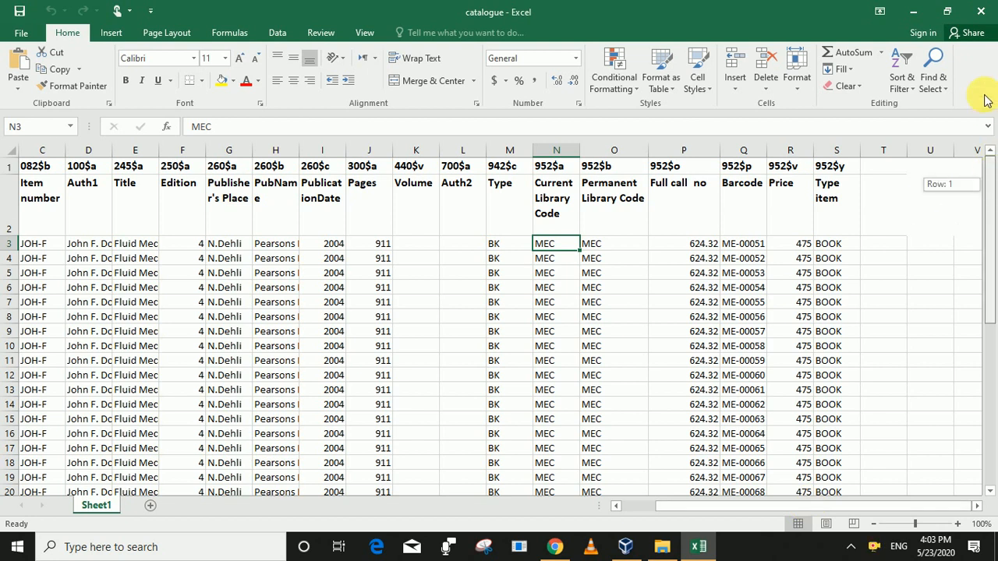
left_click(980, 12)
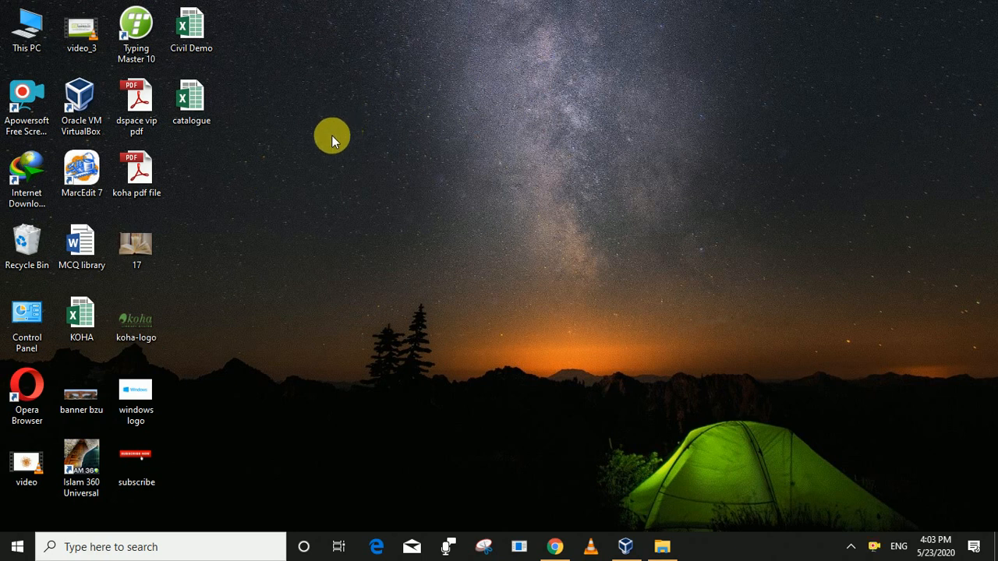
- Switch to Chrome, search for "marcedit download" in a new tab, and open the MarcEdit Development Downloads page
left_click(75, 172)
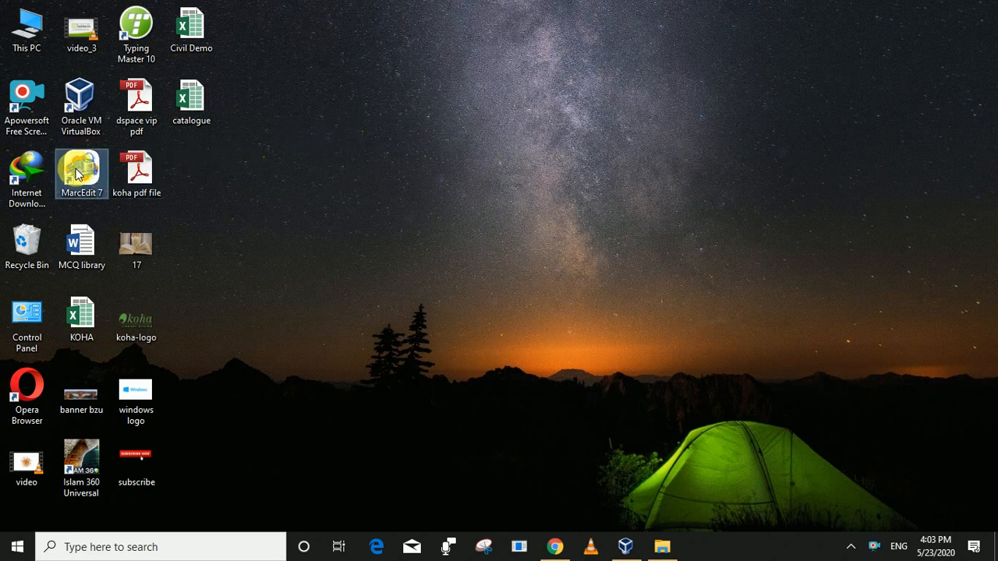
left_click(564, 552)
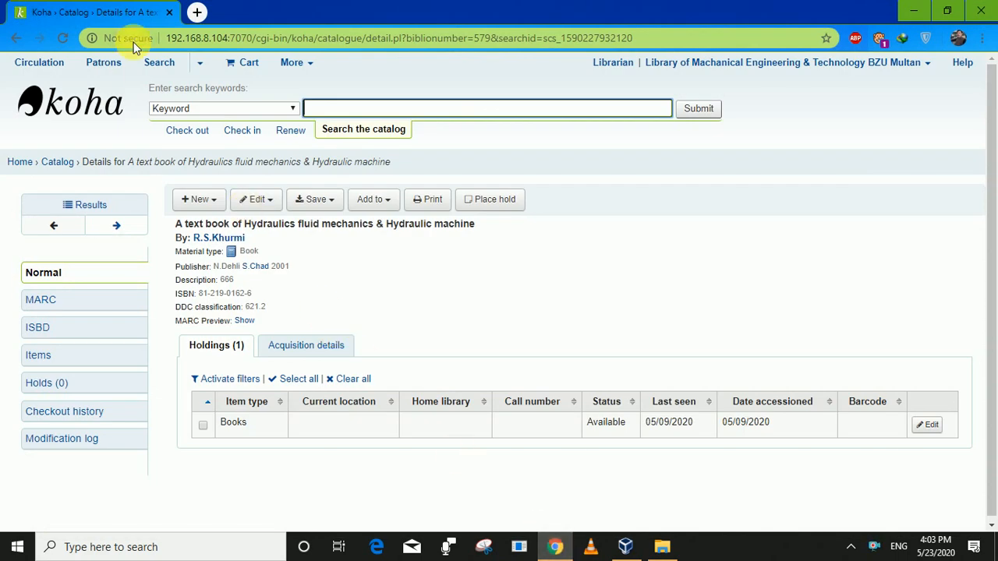
left_click(197, 14)
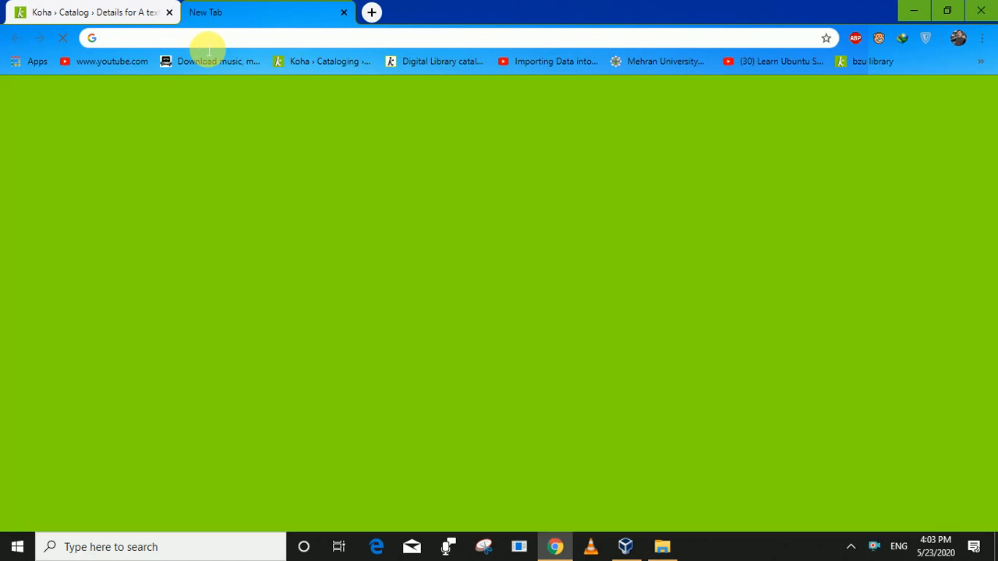
type("ma")
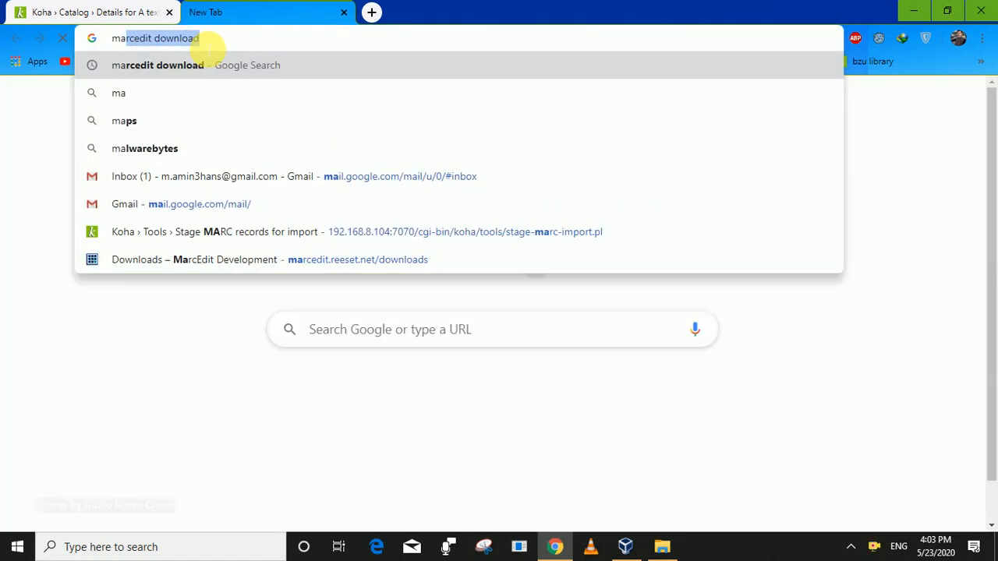
key("Return")
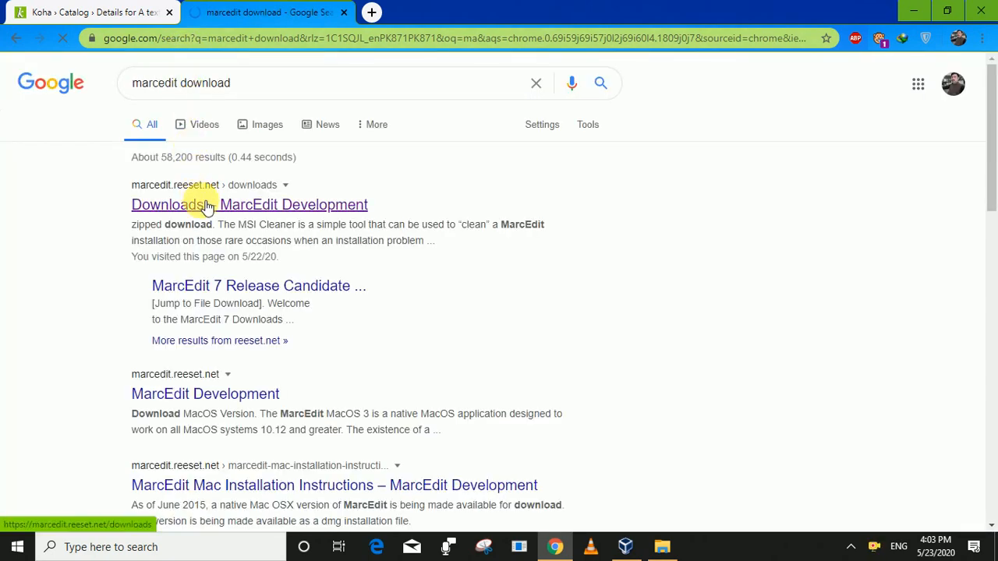
left_click(208, 205)
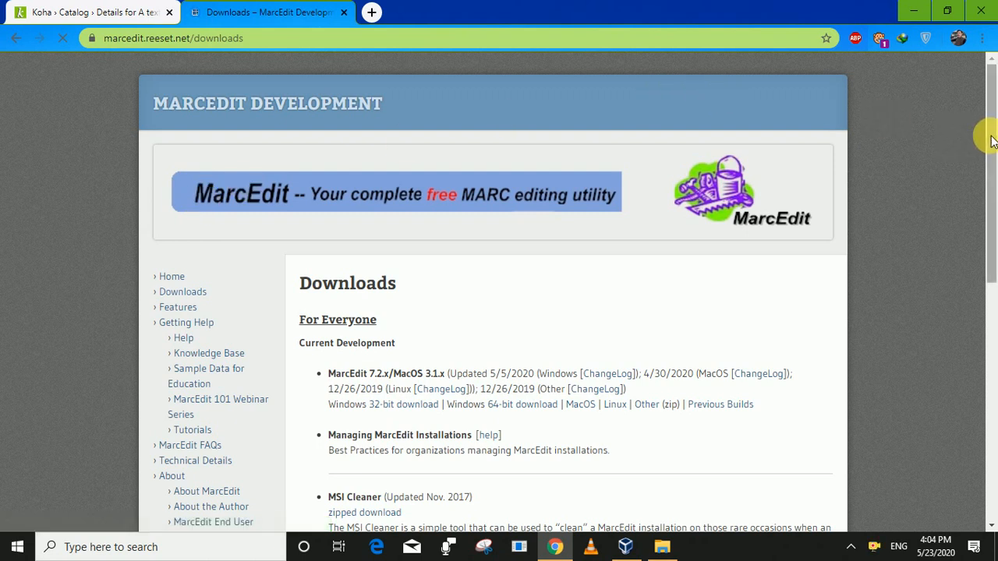
left_click_drag(991, 136, 979, 101)
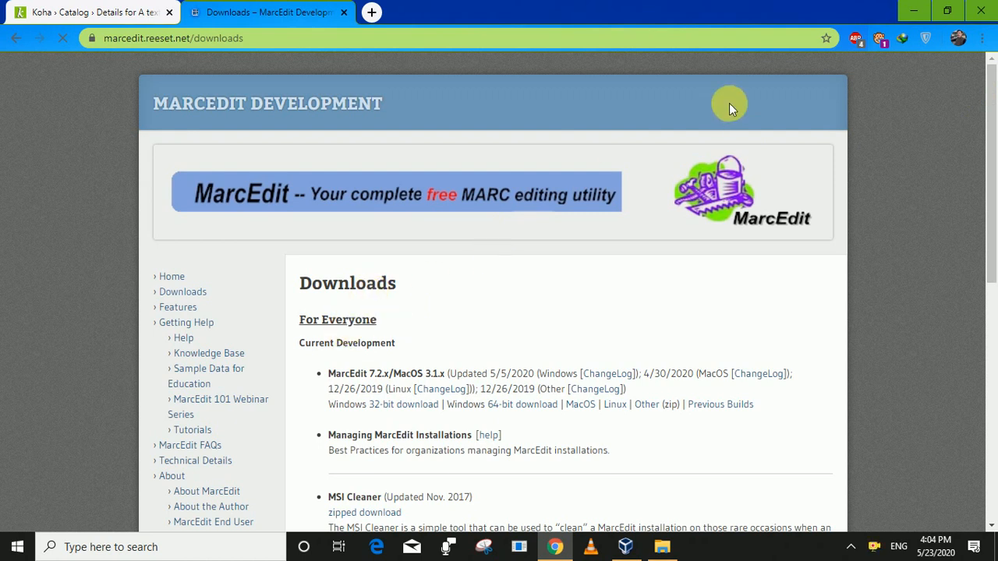
- Switch from the browser to MarcEdit 7 and open its Delimited Text Translator through Export Tab Delimited Text
left_click(910, 14)
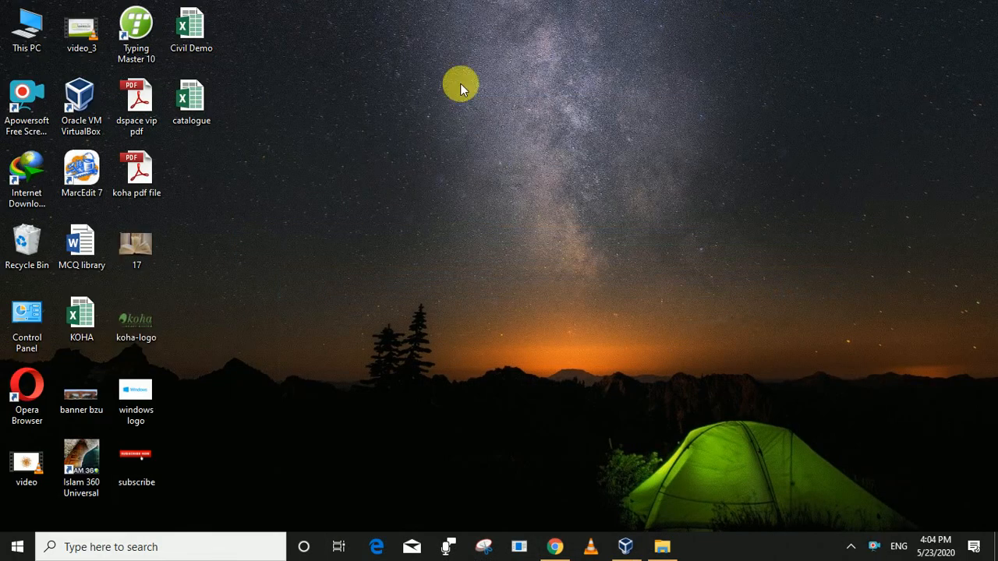
double_click(82, 183)
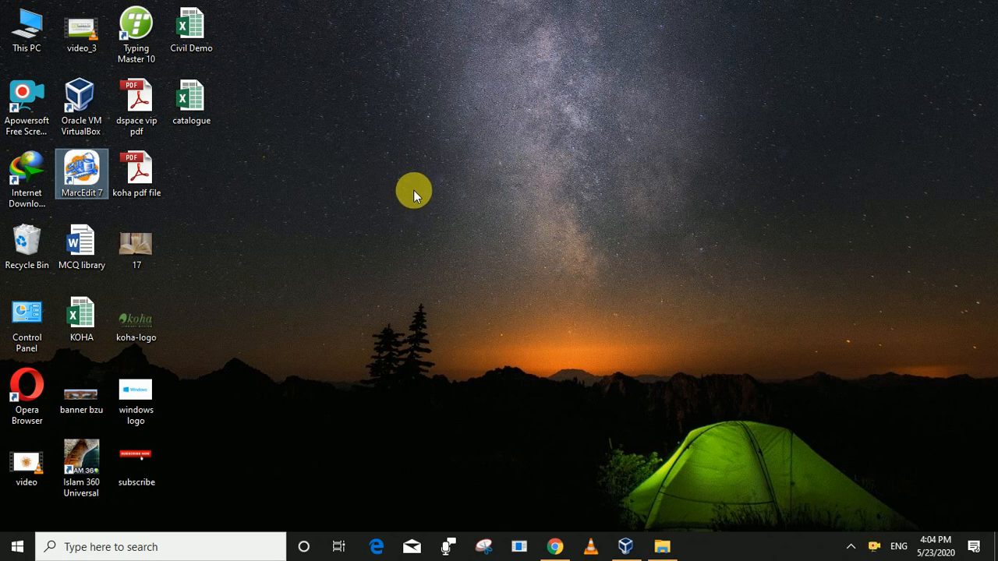
double_click(72, 178)
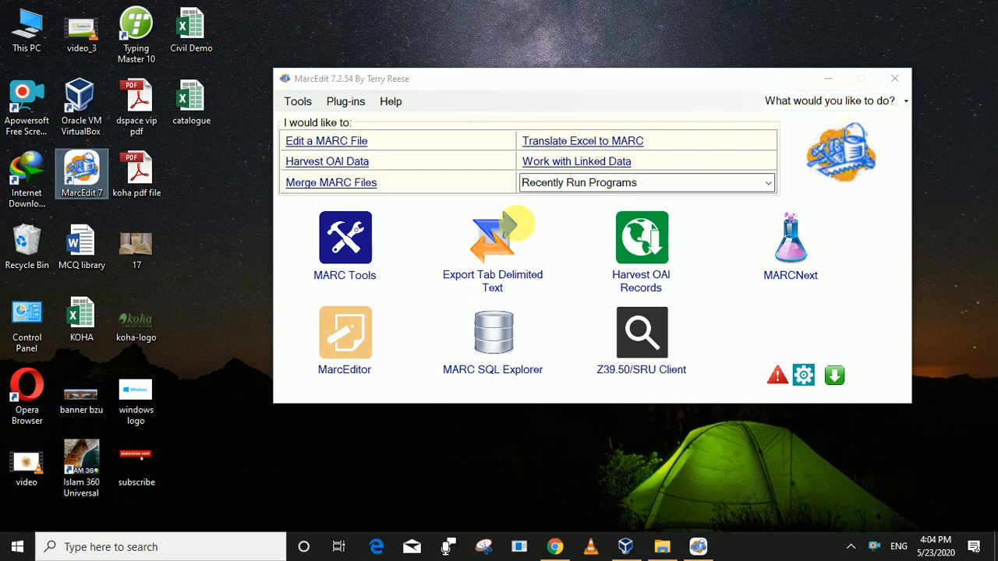
left_click(493, 288)
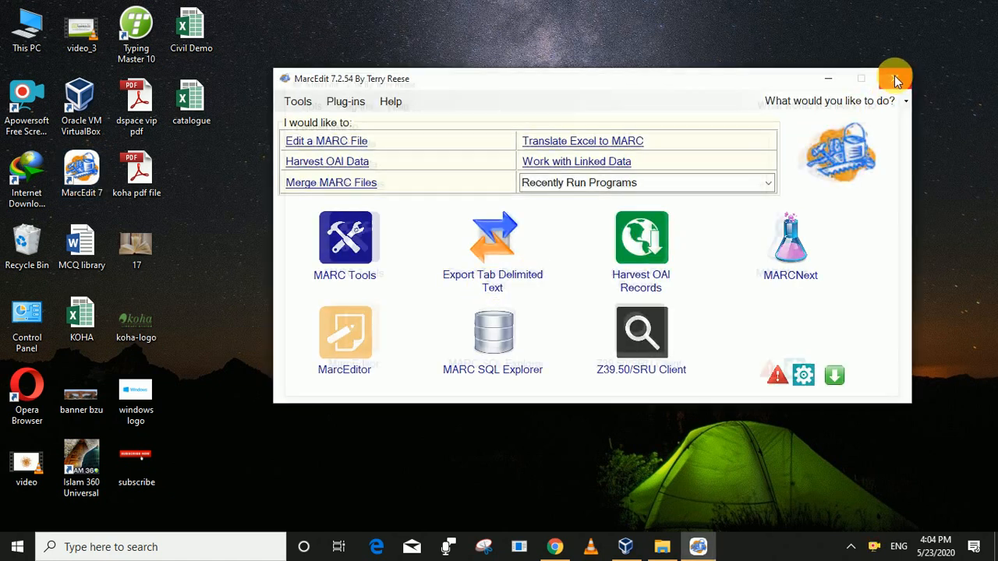
left_click(492, 281)
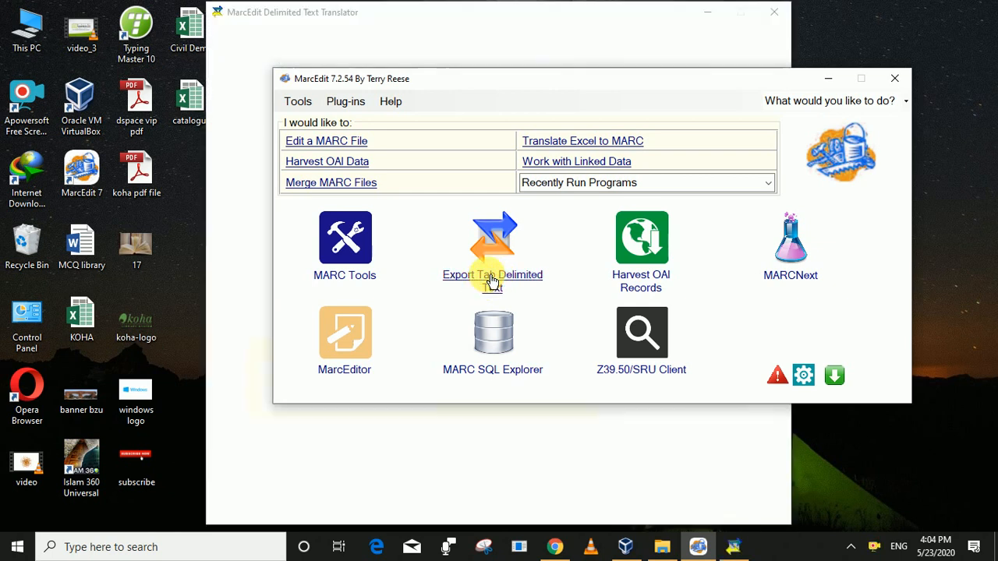
left_click(481, 15)
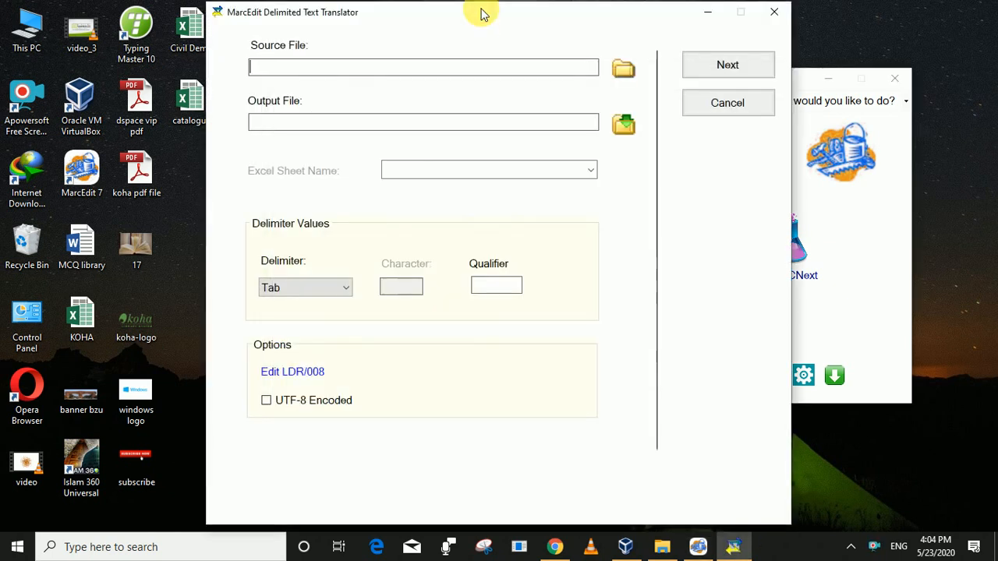
- Choose the catalogue Excel workbook on the Desktop as the translator's source file, with all file types listed
left_click(624, 73)
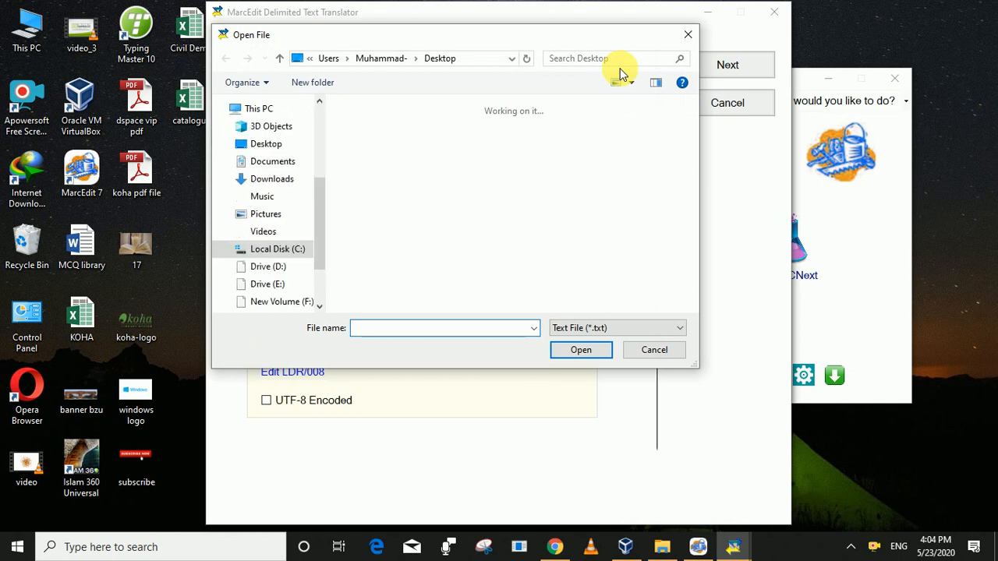
left_click(295, 144)
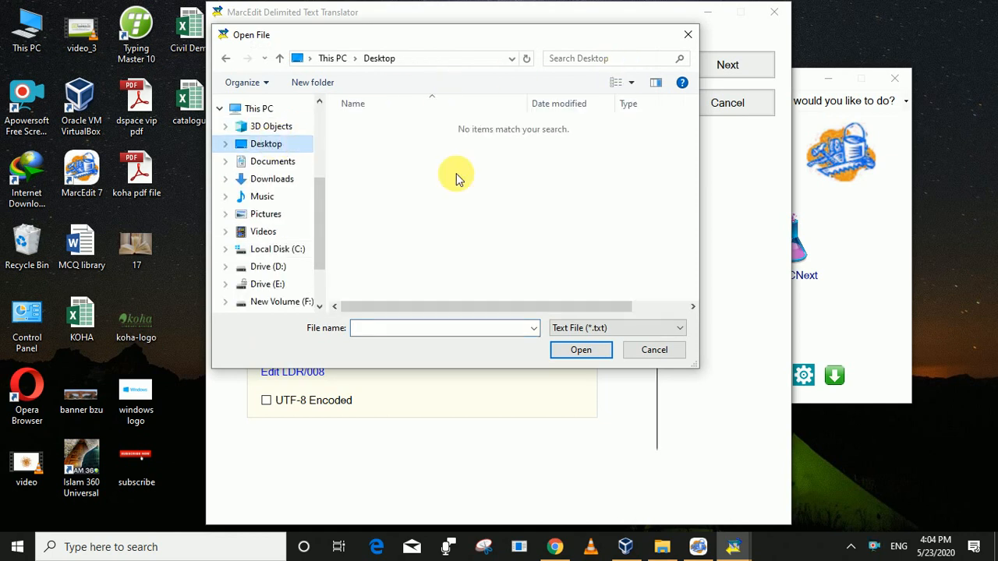
left_click(658, 329)
left_click(605, 377)
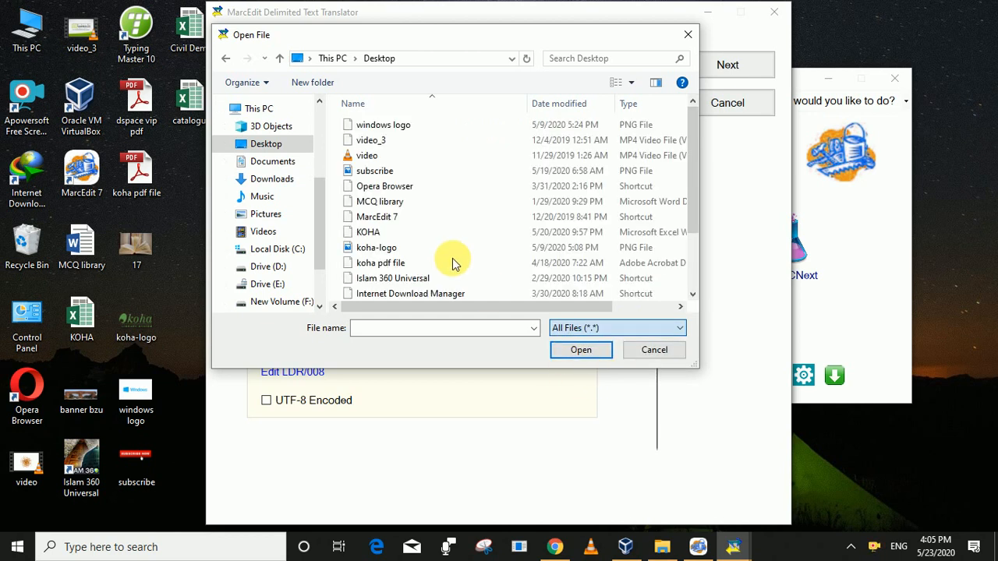
left_click(384, 158)
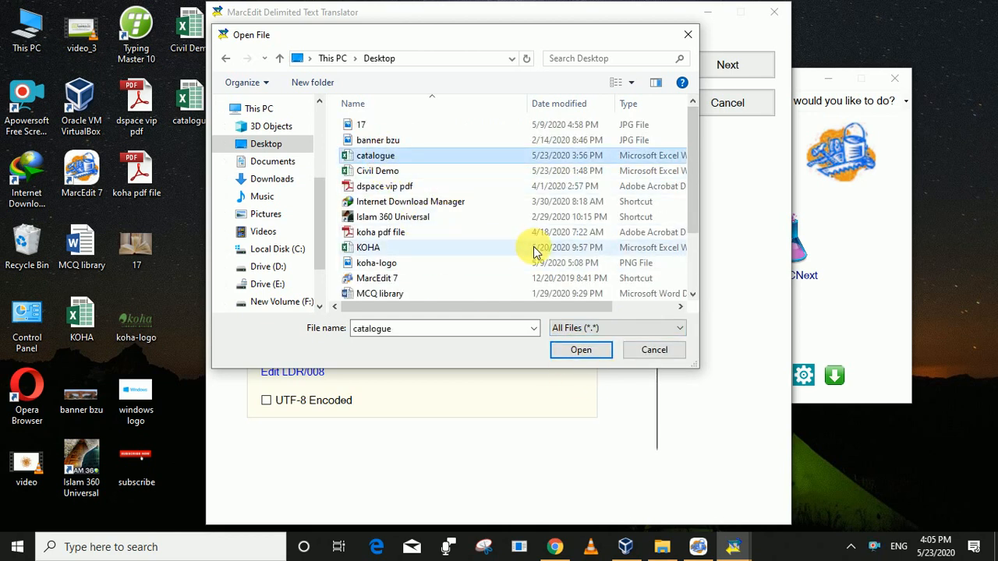
left_click(584, 353)
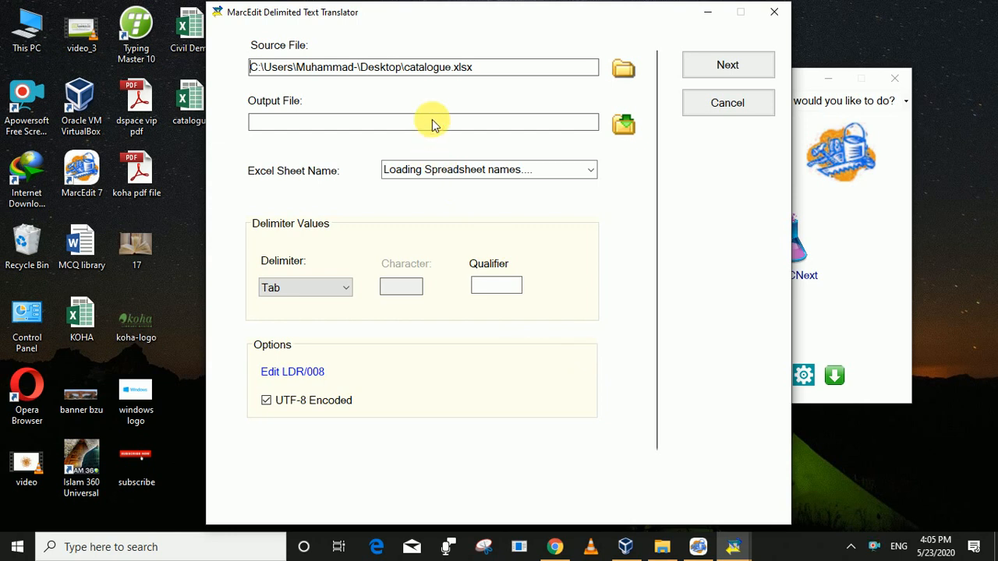
- Set the output file to a MARC text file named "koha library" on the Desktop
left_click(624, 127)
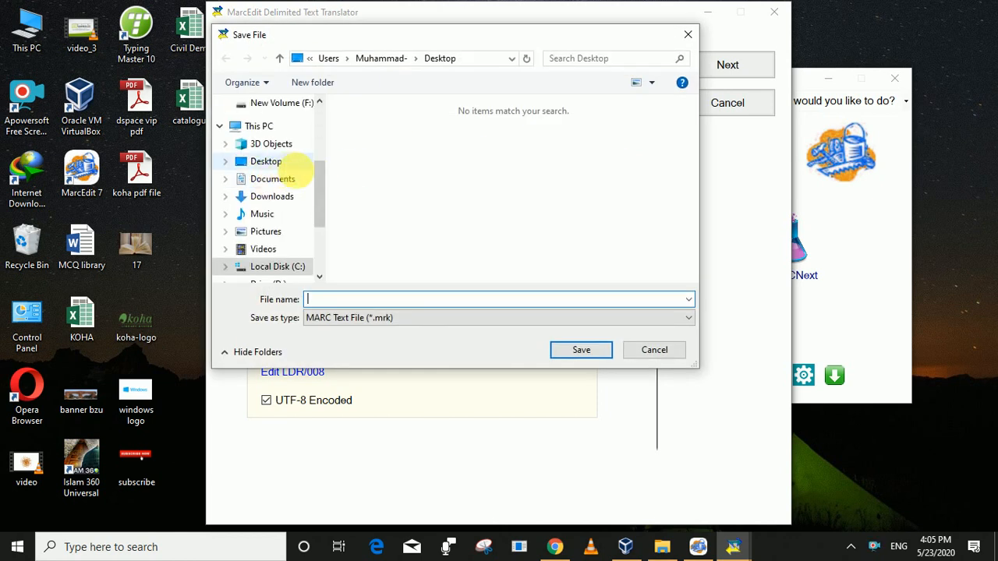
left_click(283, 167)
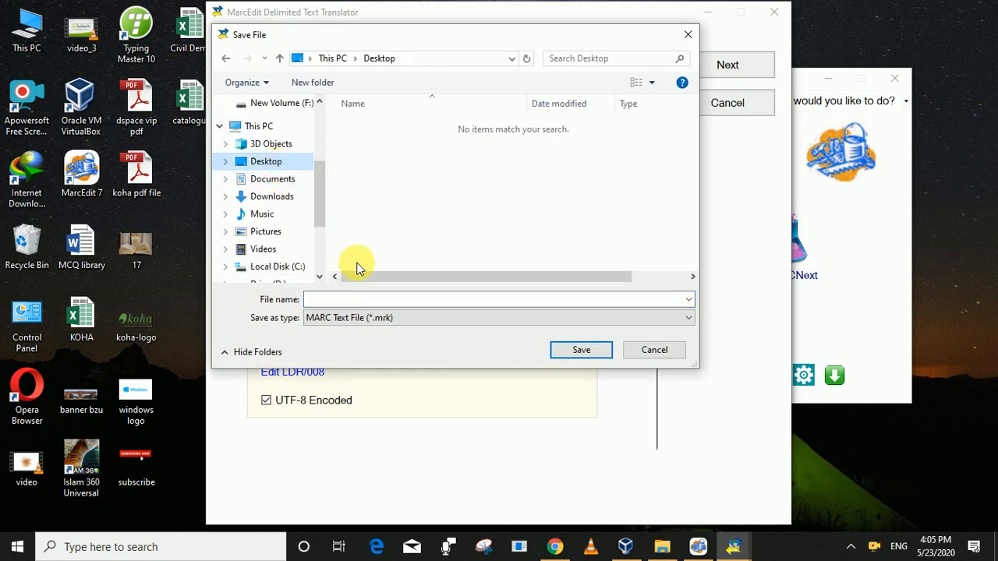
left_click(378, 300)
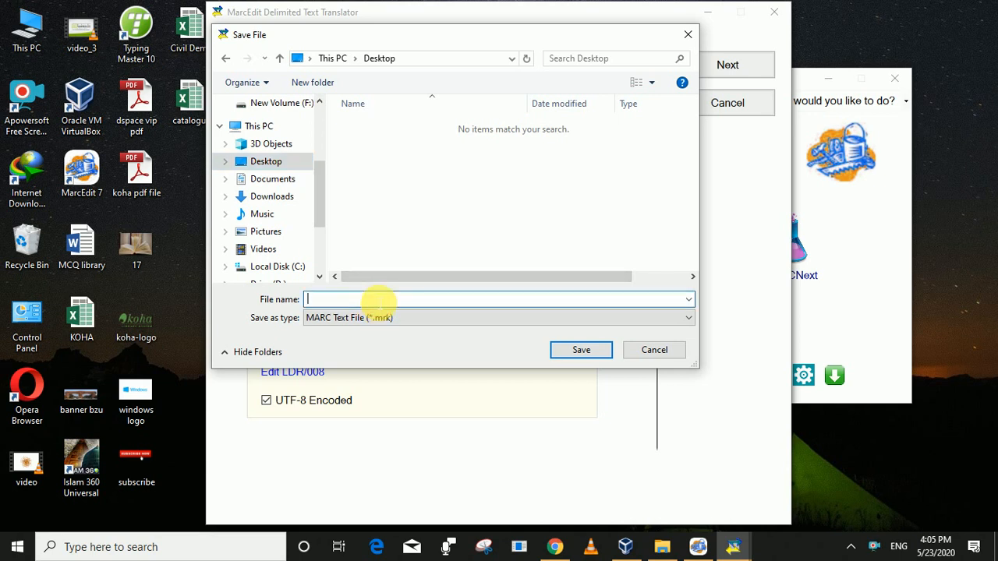
type("koha")
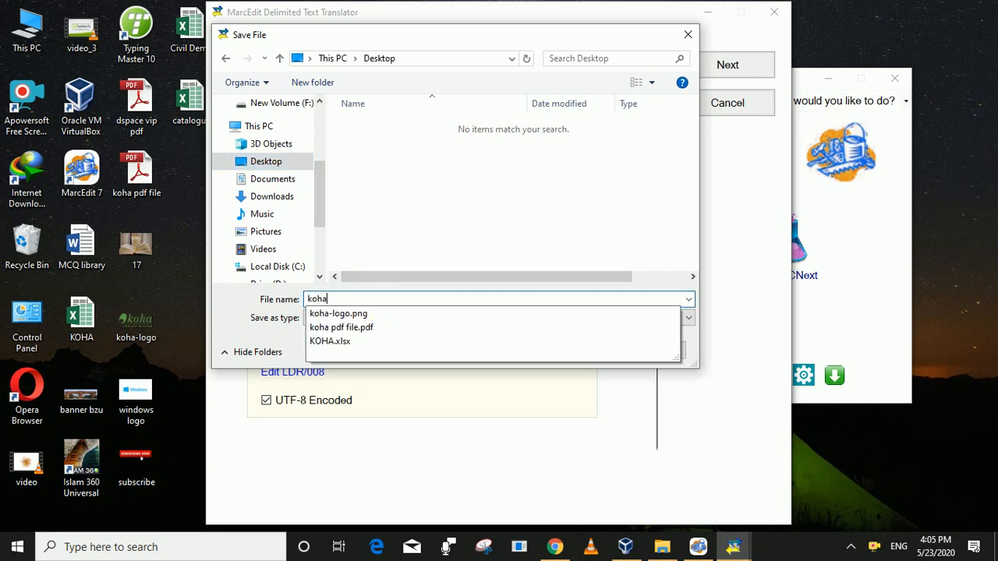
type(" lib")
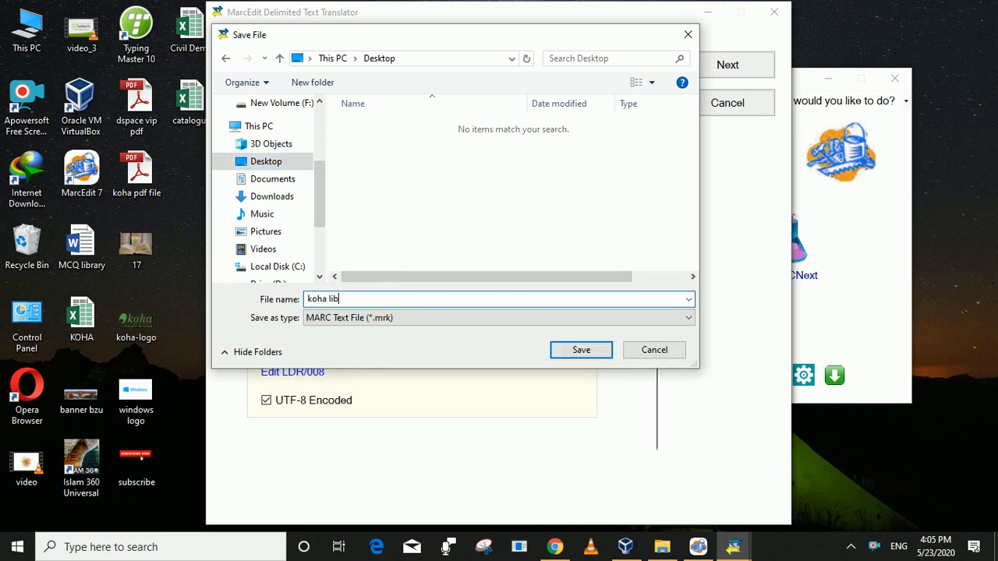
type("rary")
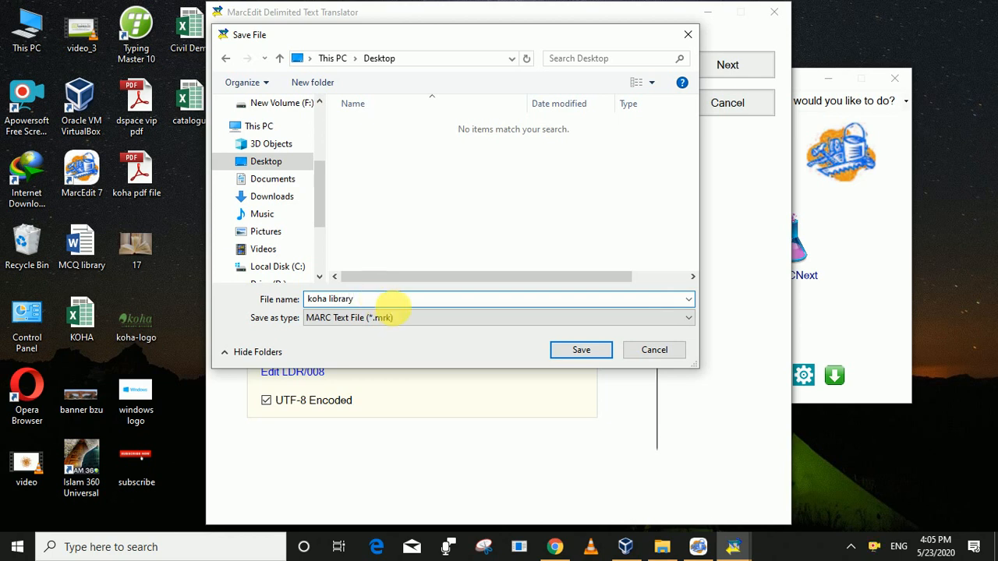
left_click(590, 348)
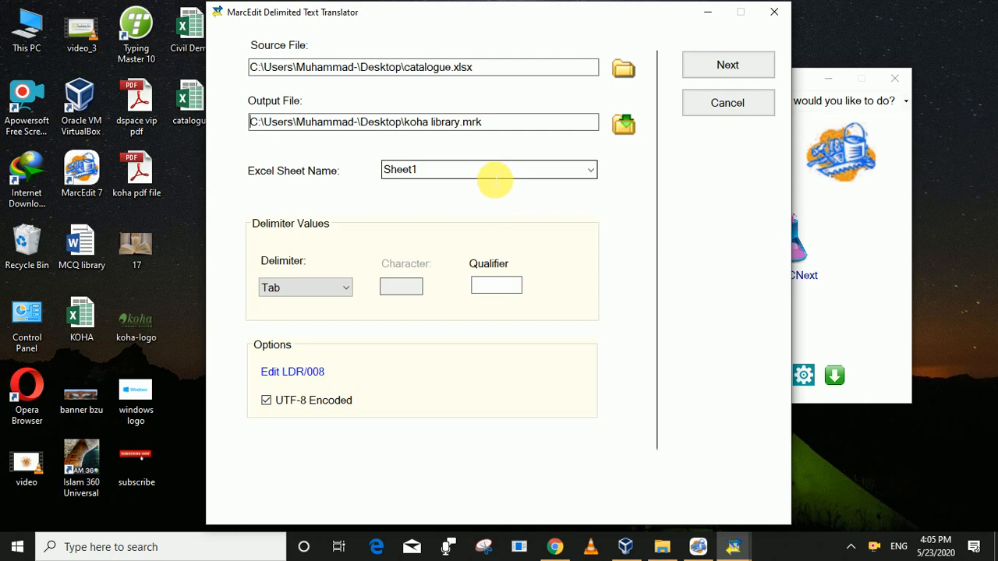
- Set the LDR/008 record type to Book and proceed to the field mapping page
left_click(314, 376)
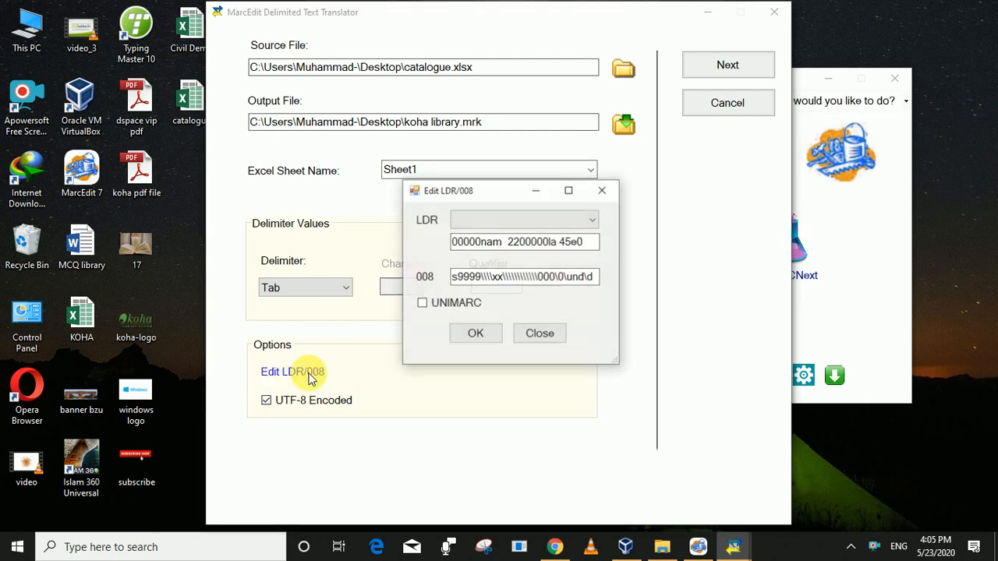
left_click(597, 220)
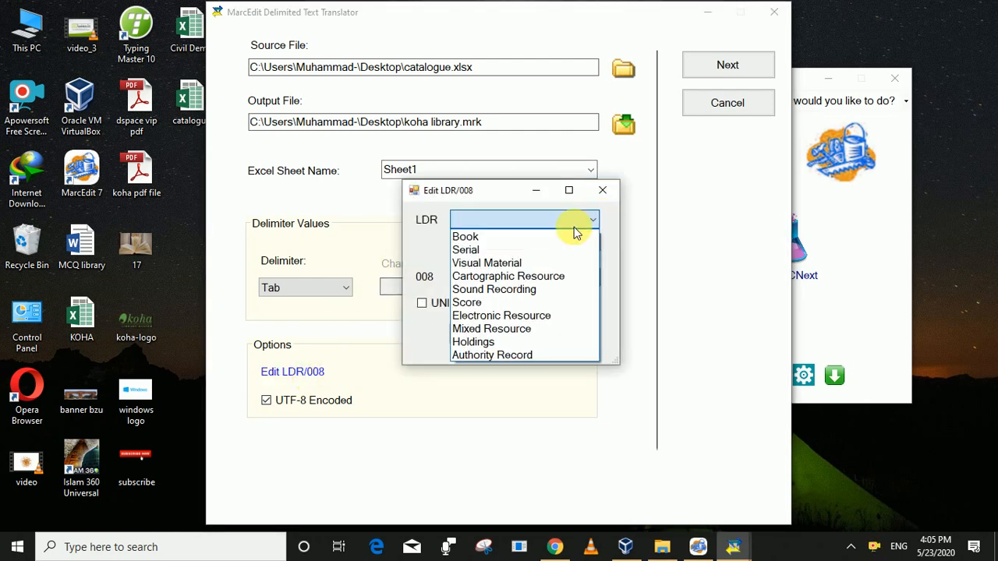
left_click(540, 233)
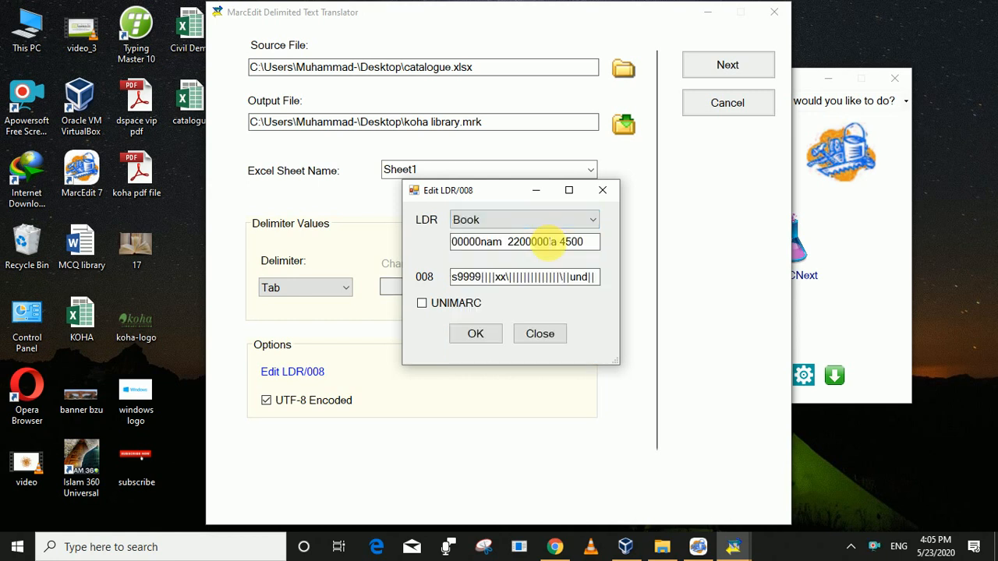
left_click(485, 333)
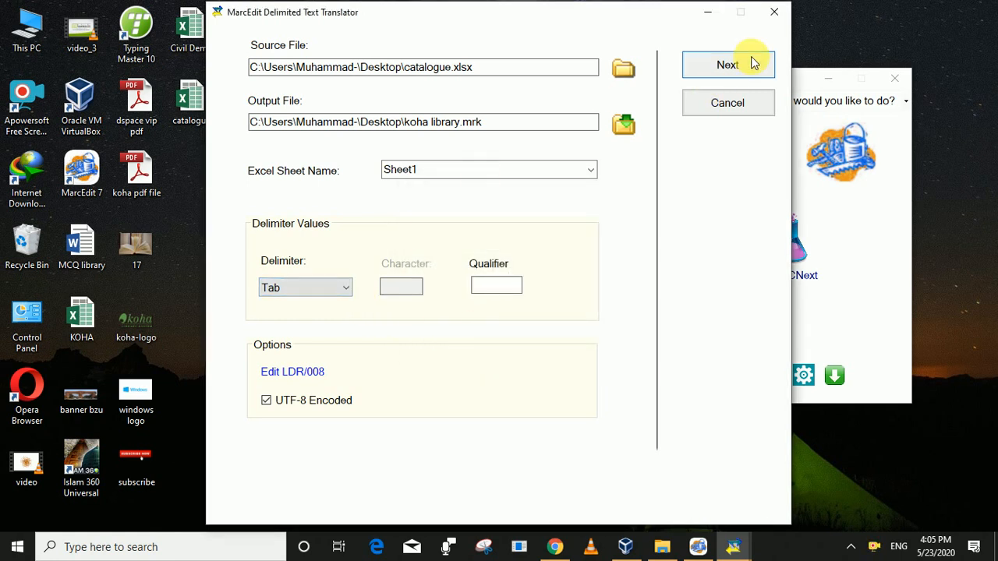
left_click(727, 65)
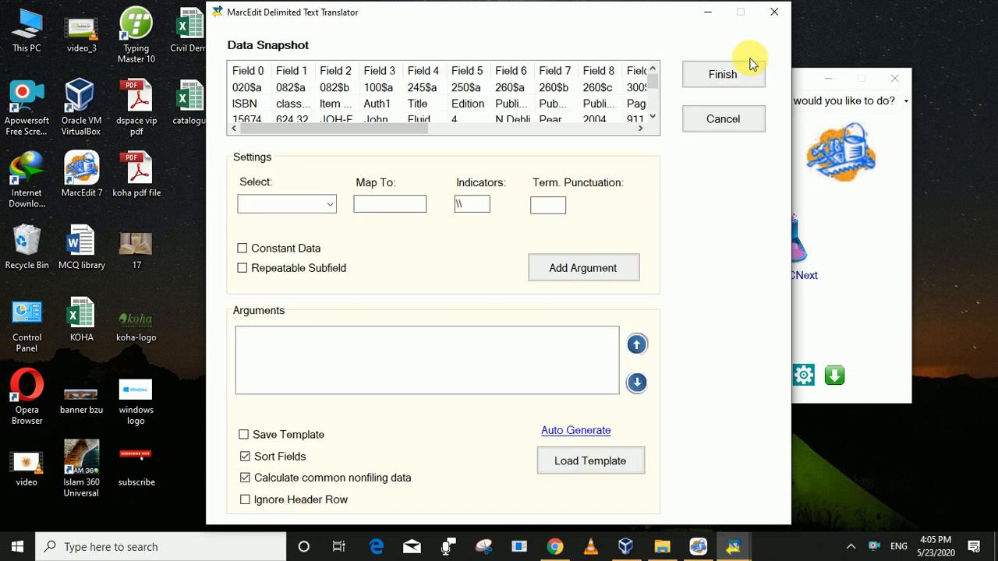
- Select Field 0 for mapping, and copy its tag 020$a from cell A1 of the catalogue workbook on the desktop
left_click(330, 204)
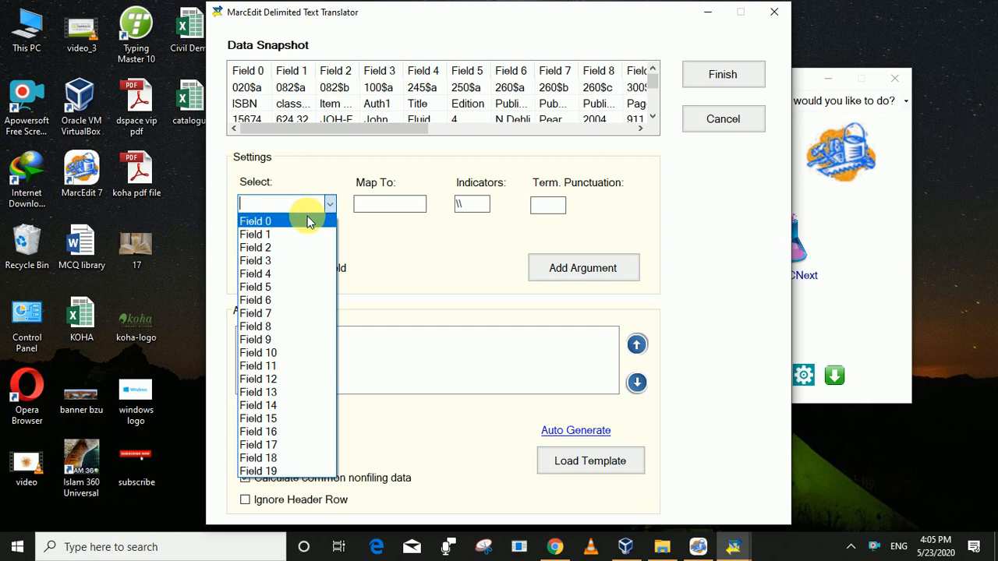
left_click(307, 222)
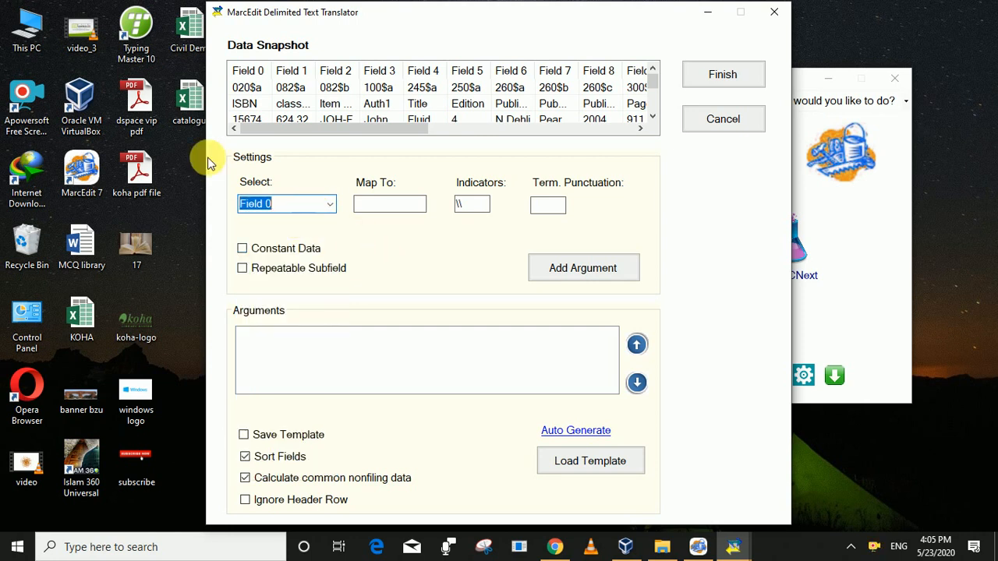
left_click(195, 103)
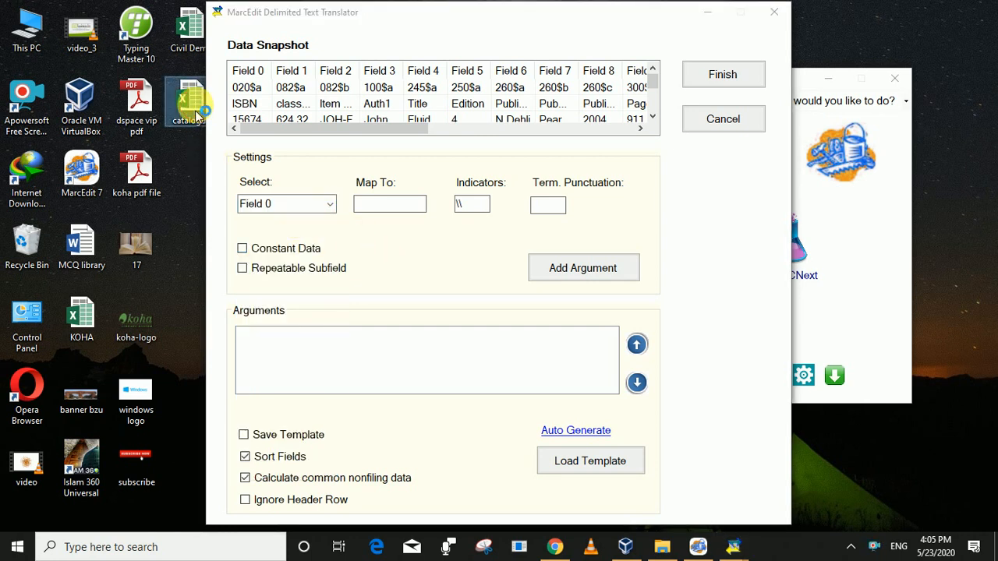
double_click(195, 102)
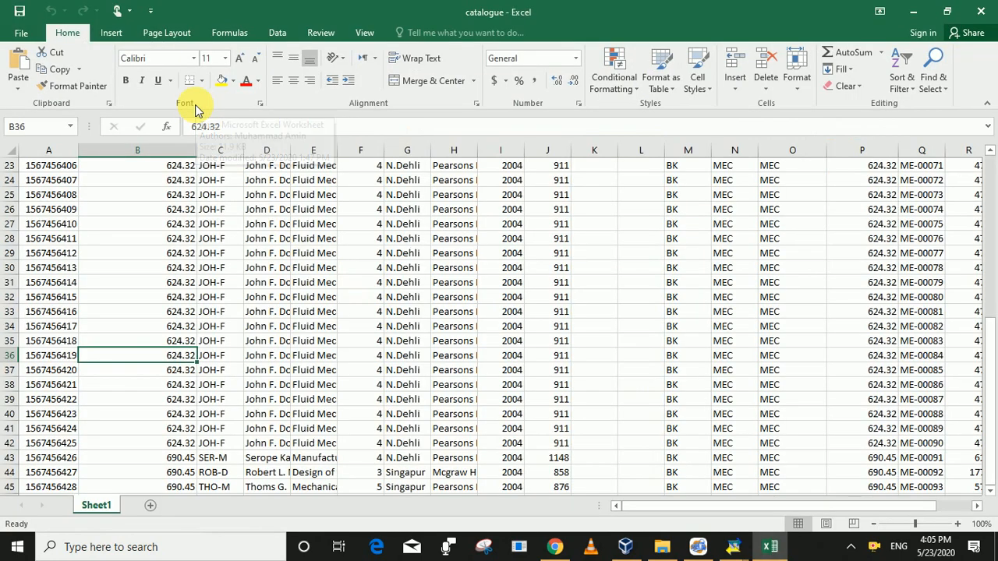
left_click_drag(994, 355, 990, 152)
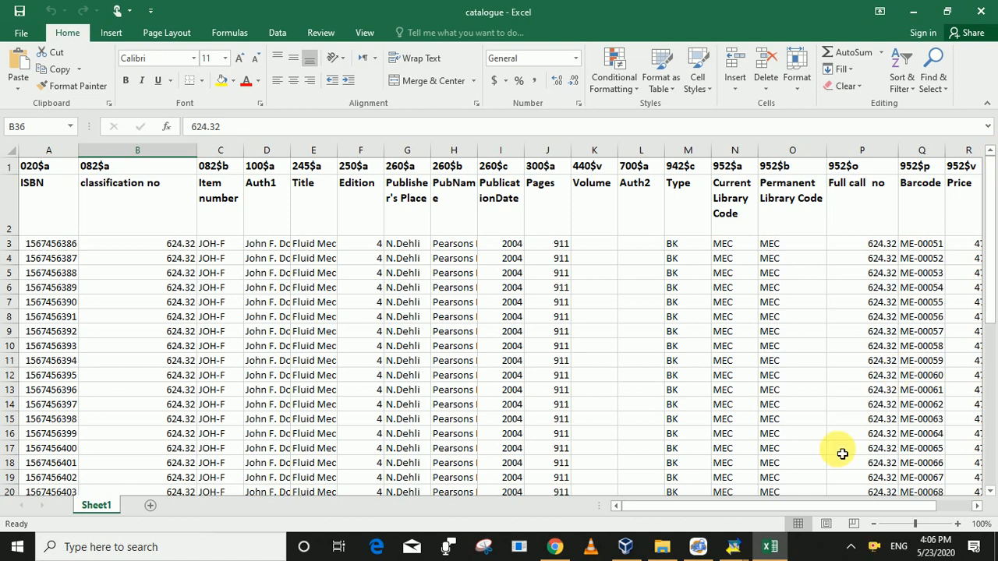
left_click_drag(801, 503, 641, 513)
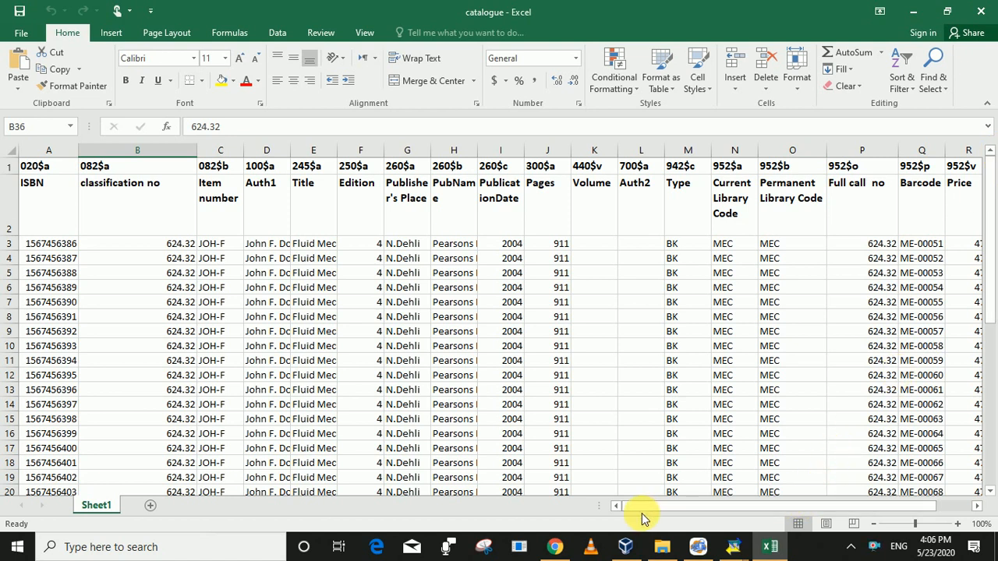
left_click(49, 169)
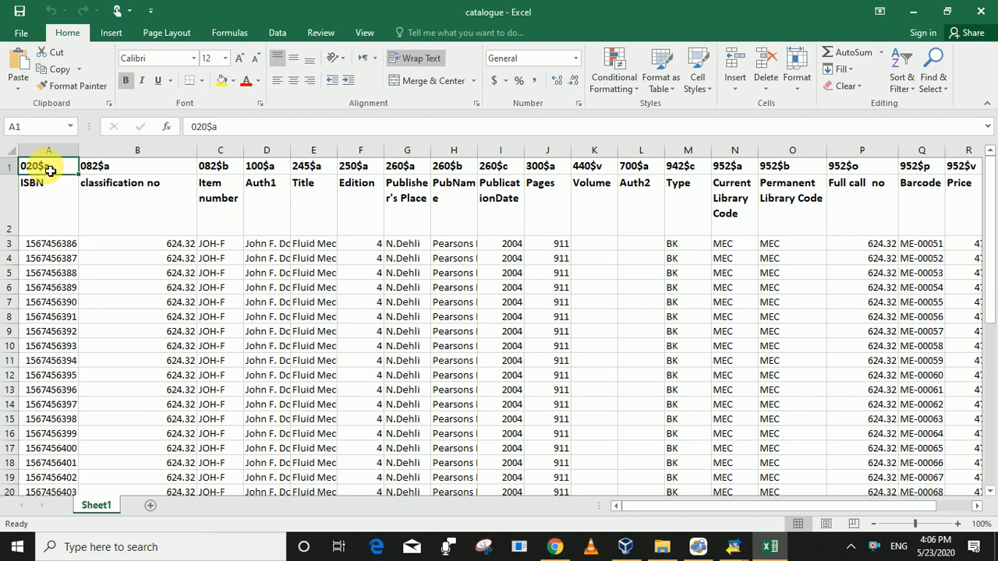
key("ctrl+c")
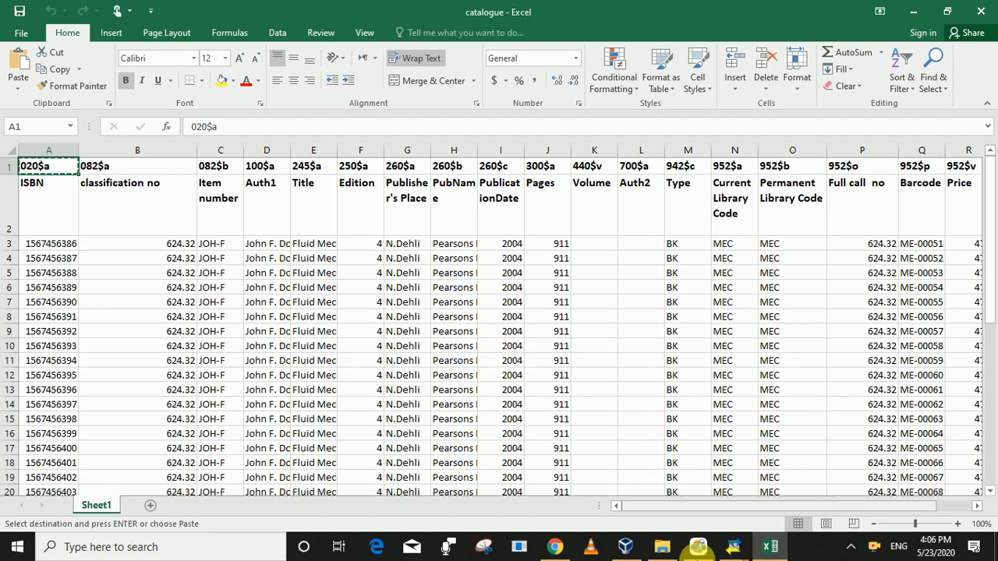
- Close the extra blank Delimited Text Translator window and return to the one with the field mapping
mouse_move(733, 546)
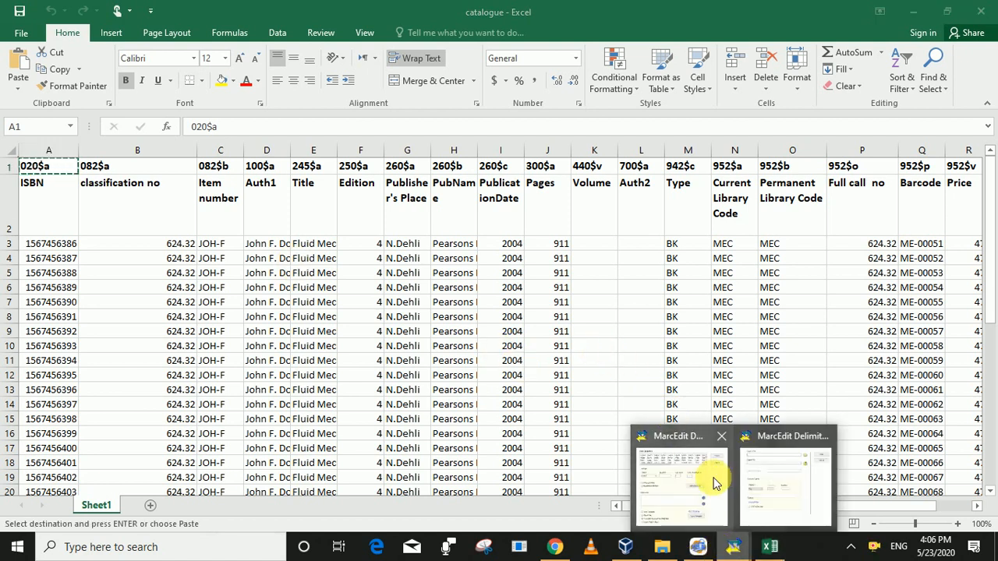
mouse_move(732, 497)
left_click(764, 486)
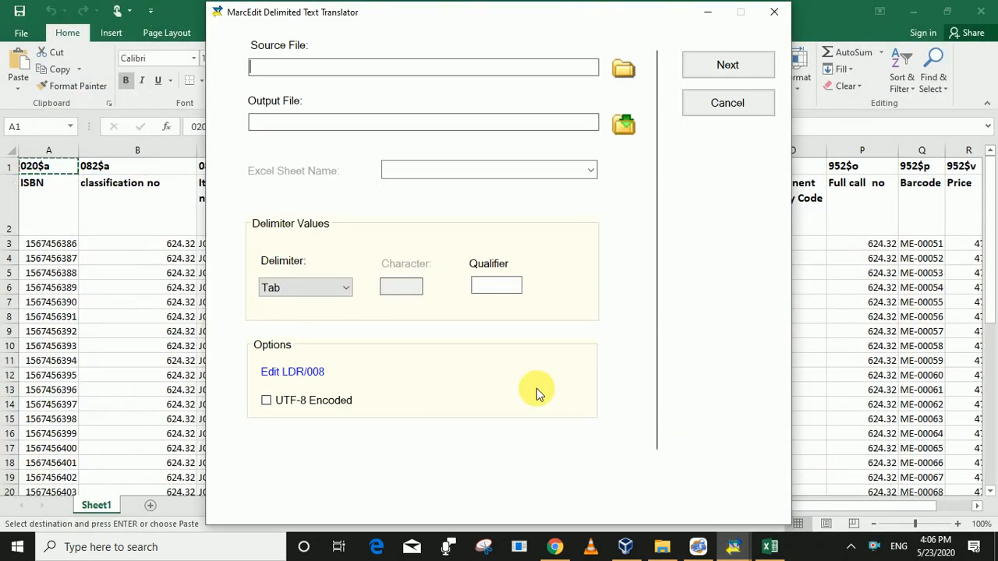
left_click(771, 12)
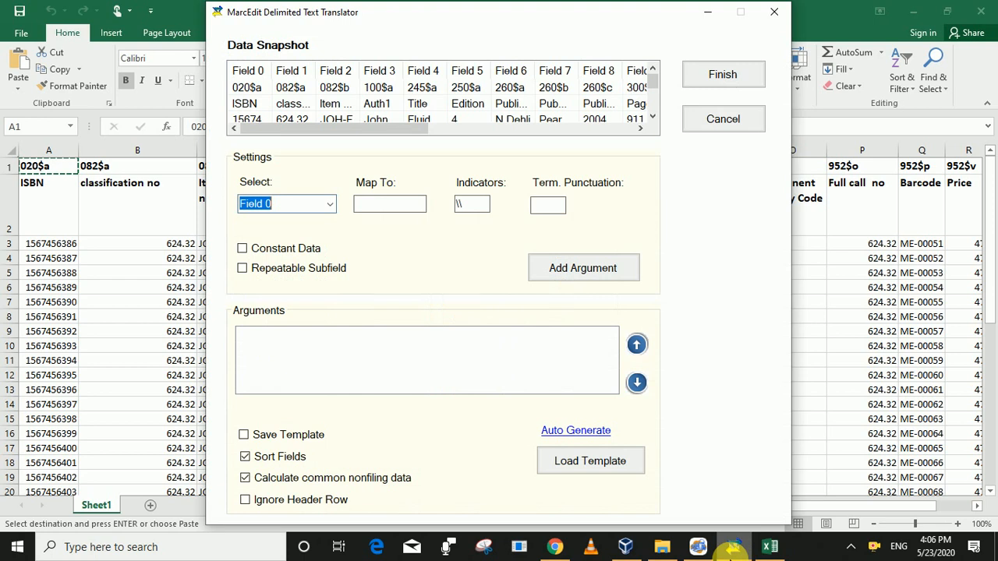
left_click(733, 547)
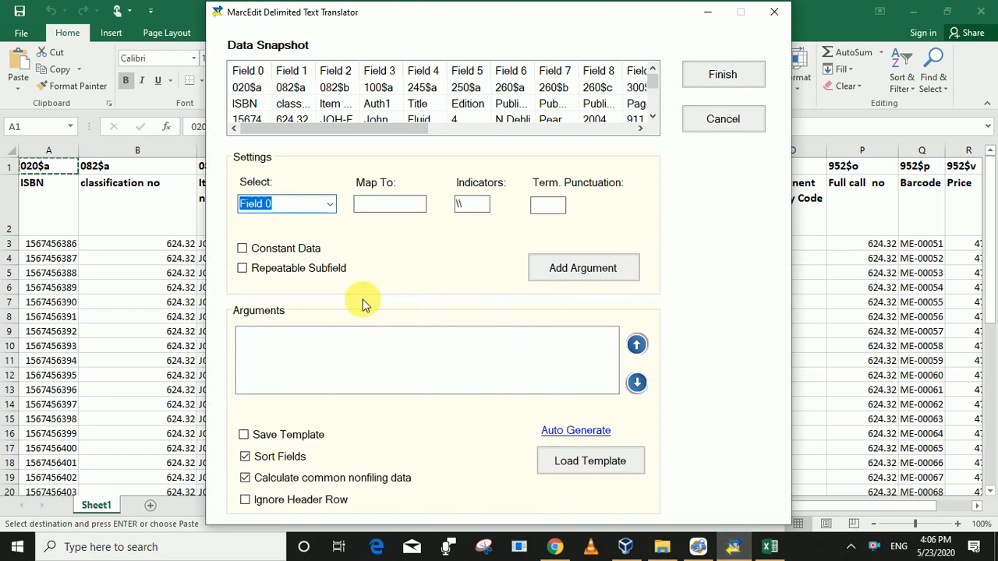
- Paste the copied tag 020$a as the mapping for Field 0 and add it as an argument
left_click(391, 210)
left_click(391, 208)
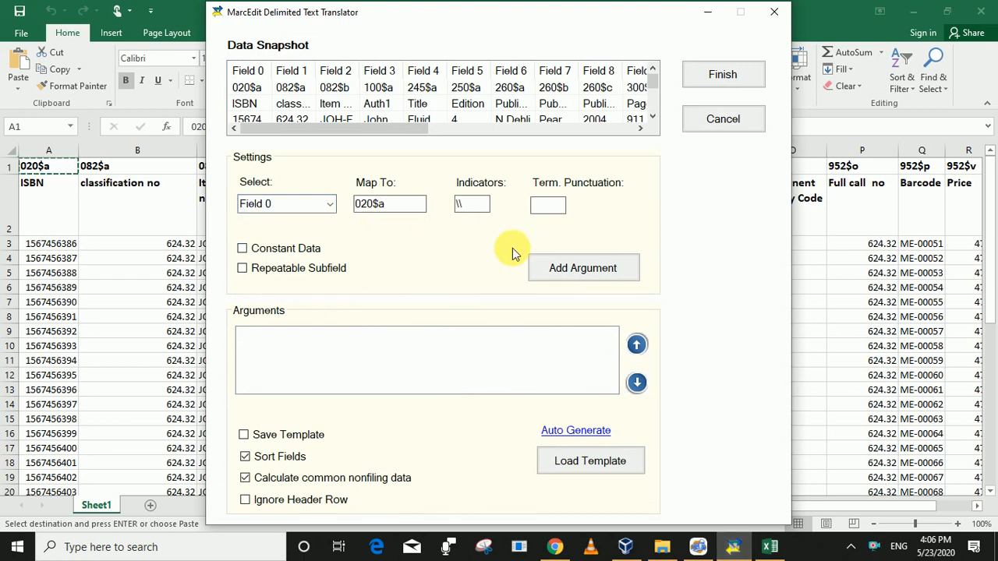
left_click(557, 268)
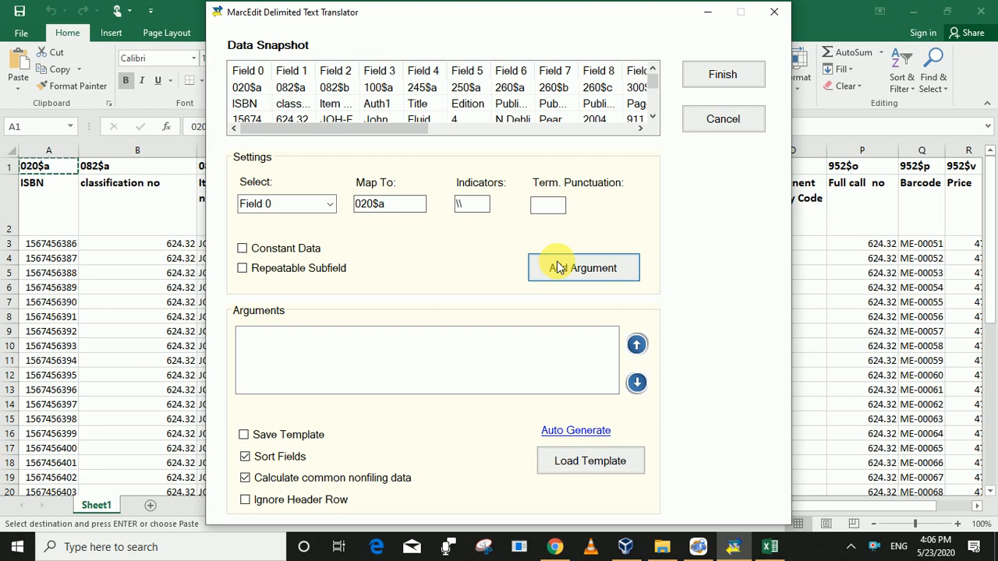
- Map Field 1 to the tag 082$a copied from cell B1 of the catalogue workbook and add the argument
left_click(329, 204)
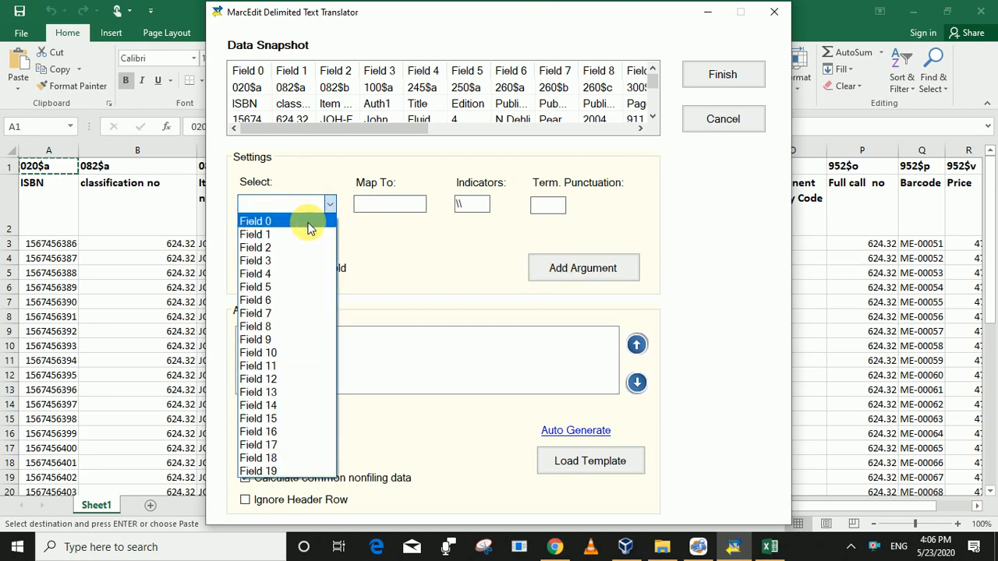
left_click(309, 234)
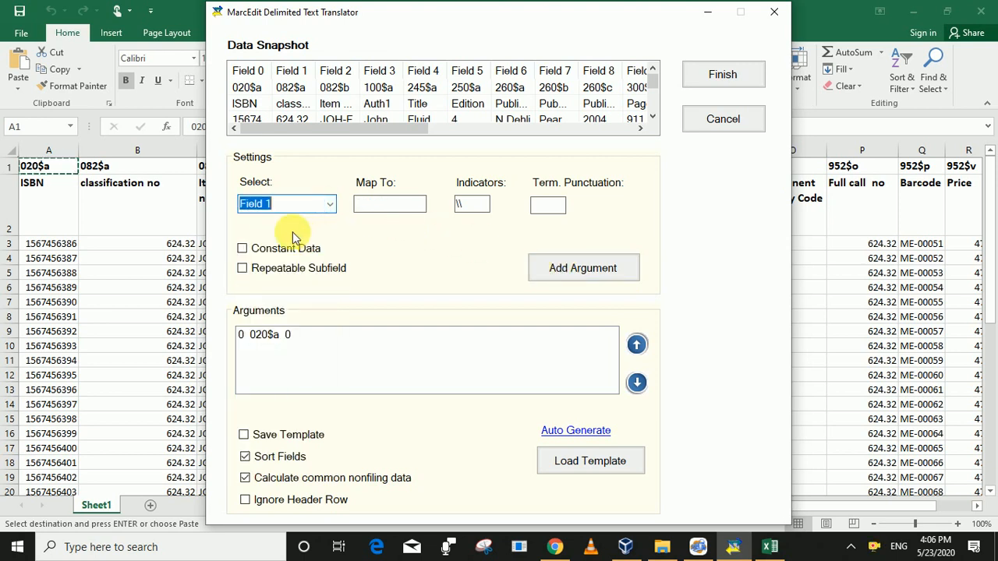
left_click(119, 175)
left_click(117, 170)
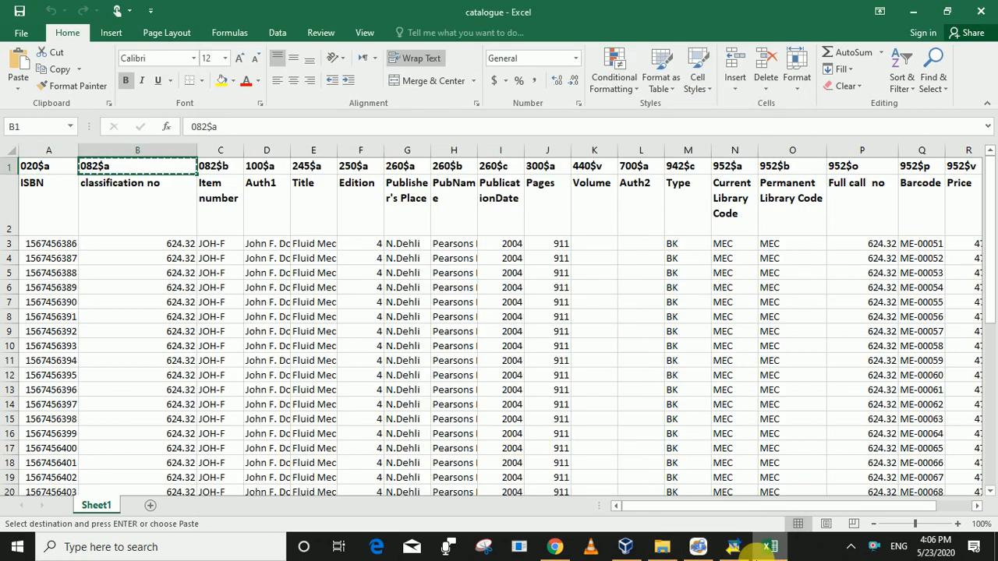
left_click(739, 549)
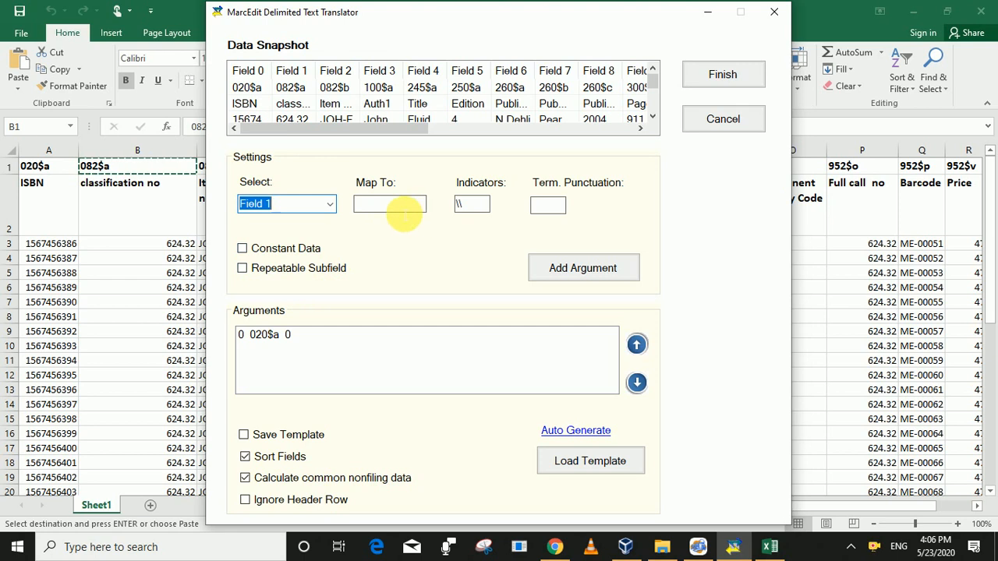
left_click(399, 207)
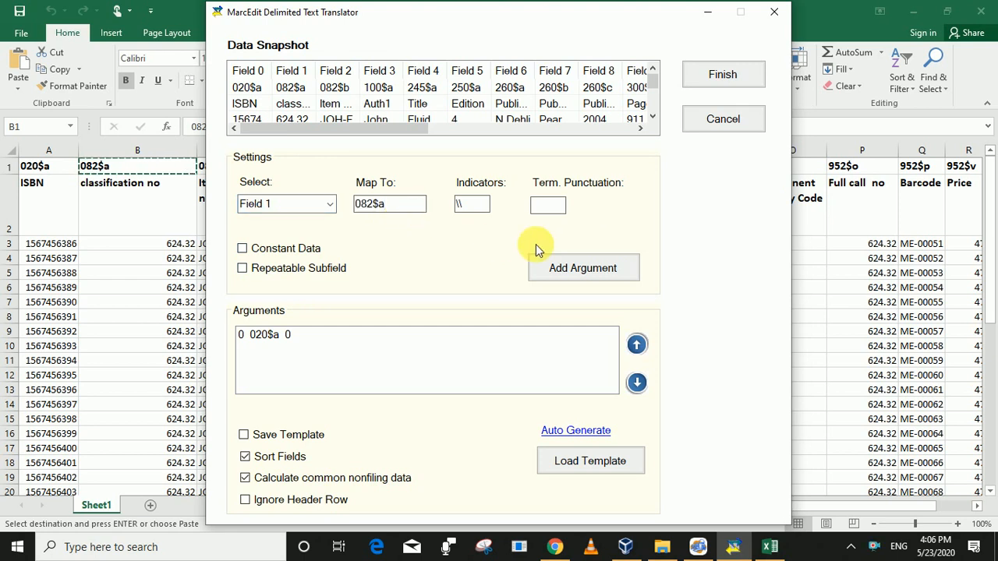
left_click(568, 270)
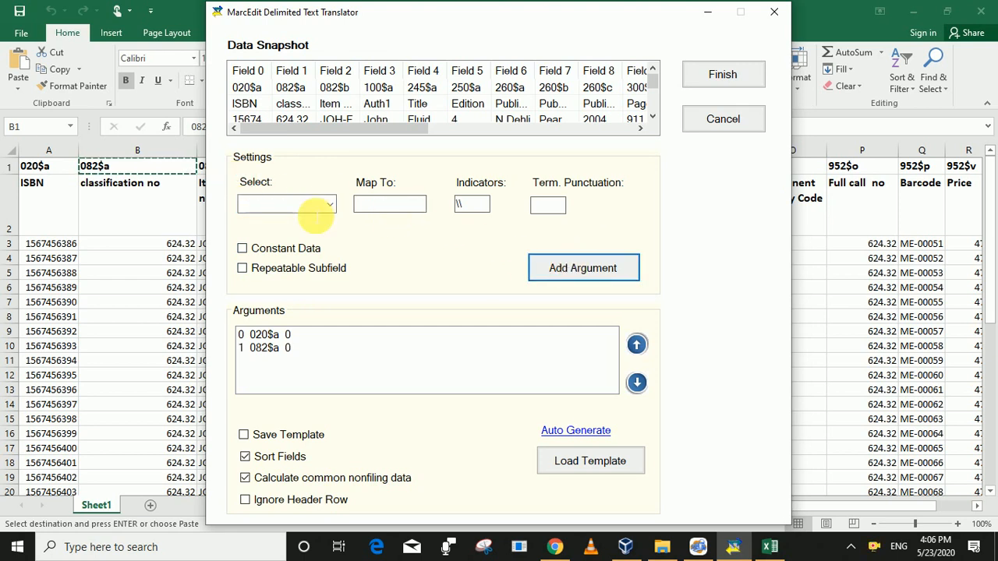
- Map Field 2 to the tag 082$b copied from cell C1 of the catalogue workbook and add the argument
left_click(329, 206)
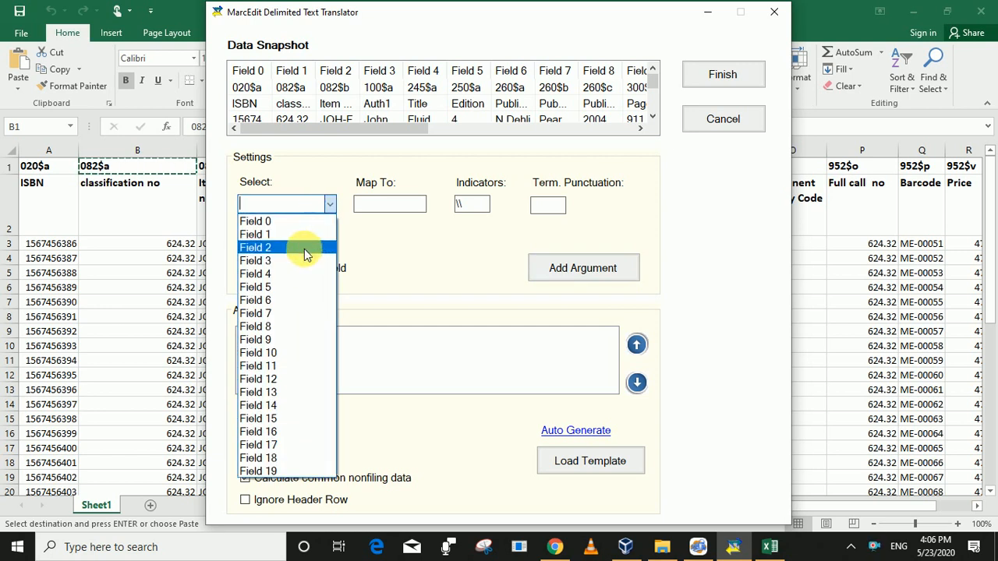
left_click(303, 248)
left_click(167, 204)
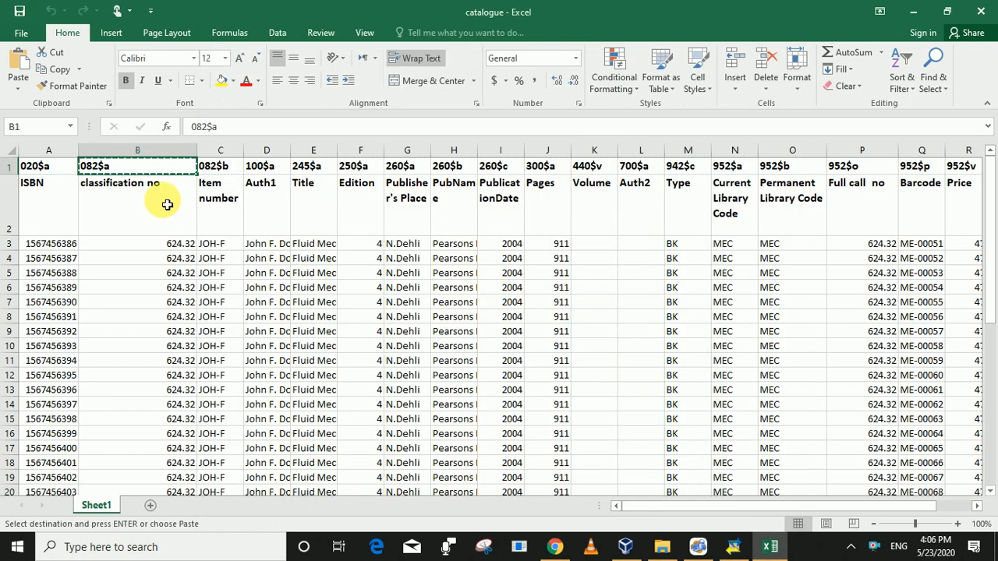
left_click(232, 170)
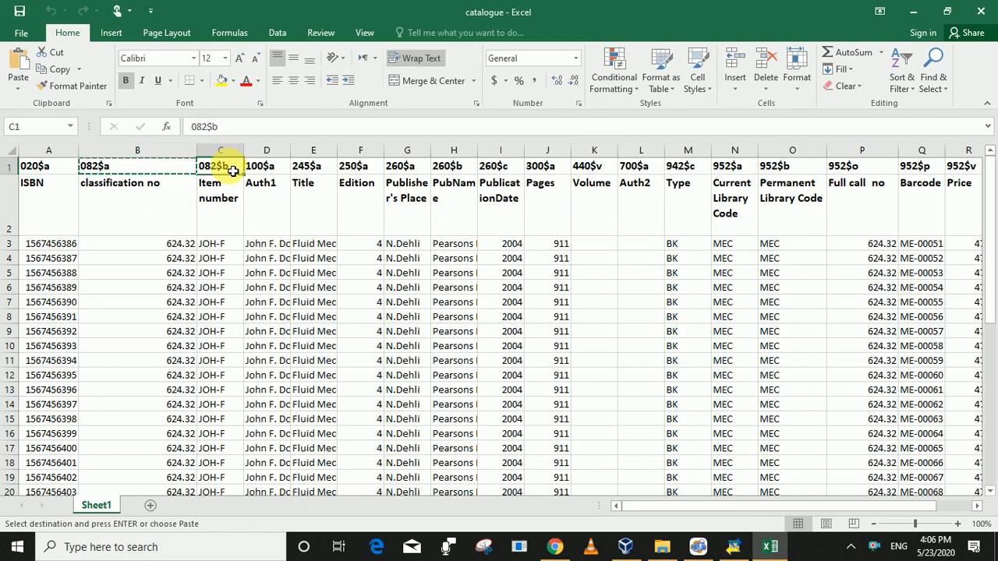
key("ctrl+c")
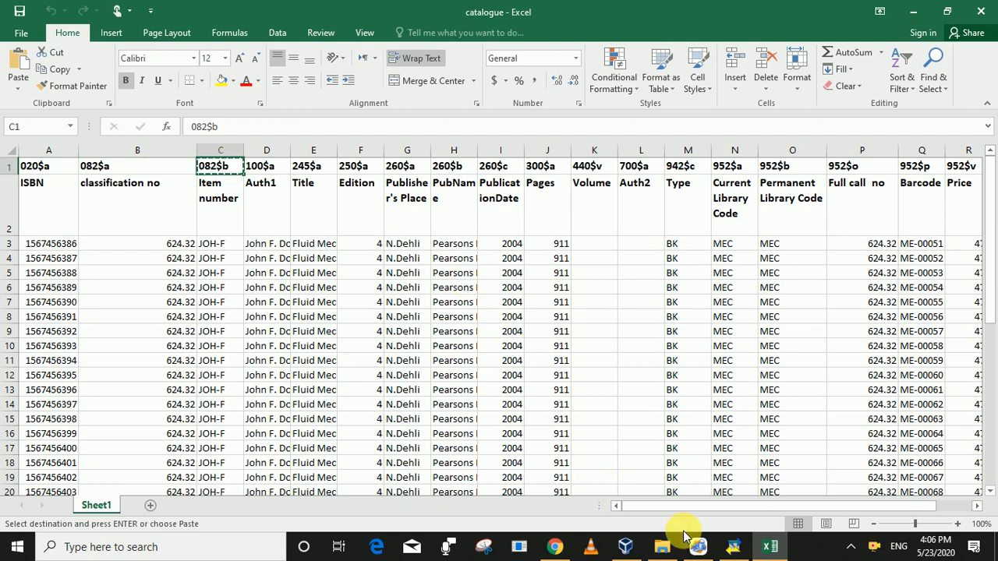
left_click(726, 546)
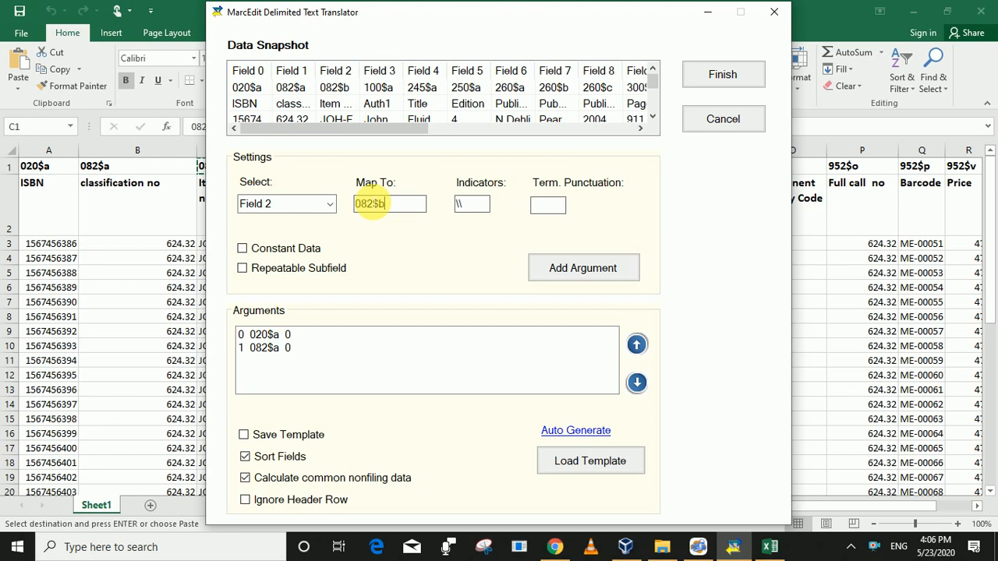
left_click(610, 274)
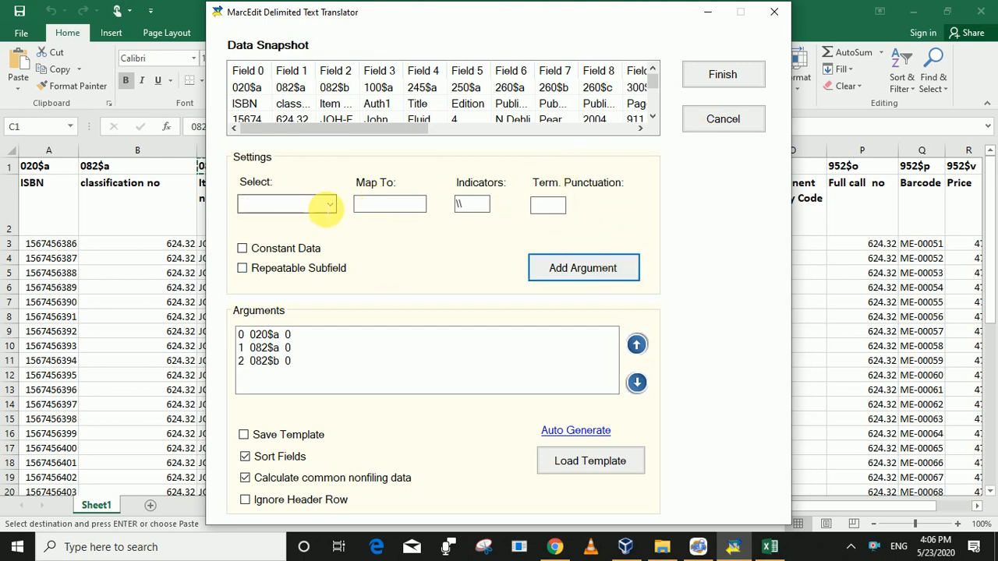
- Map Field 3 to the tag 100$a copied from cell D1 of the catalogue workbook and add the argument
left_click(327, 205)
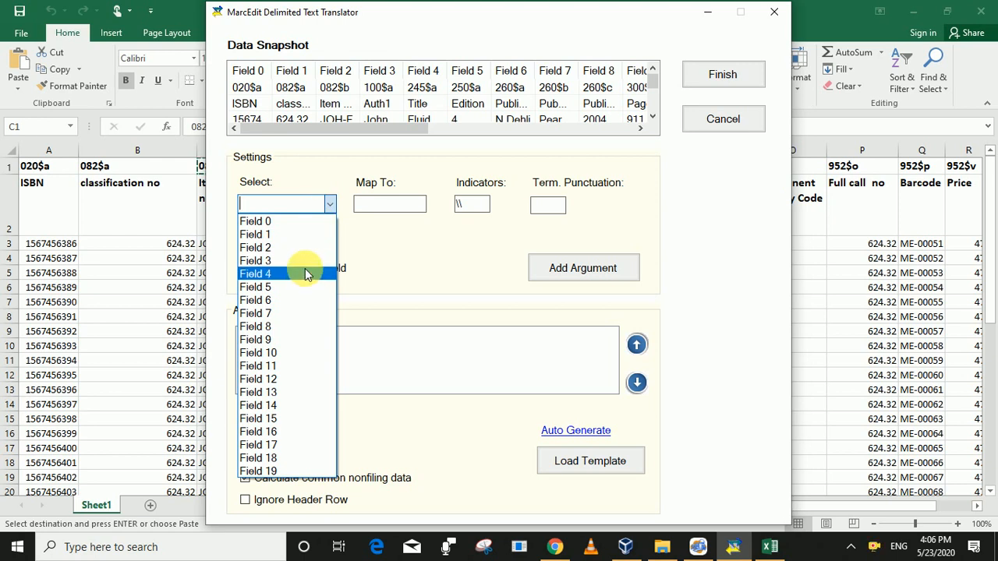
left_click(305, 262)
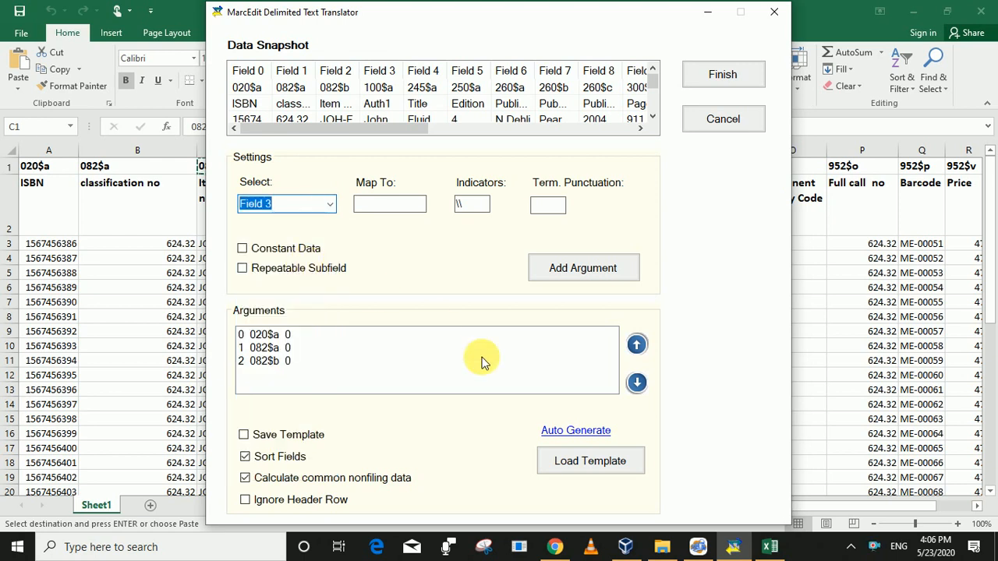
left_click(140, 183)
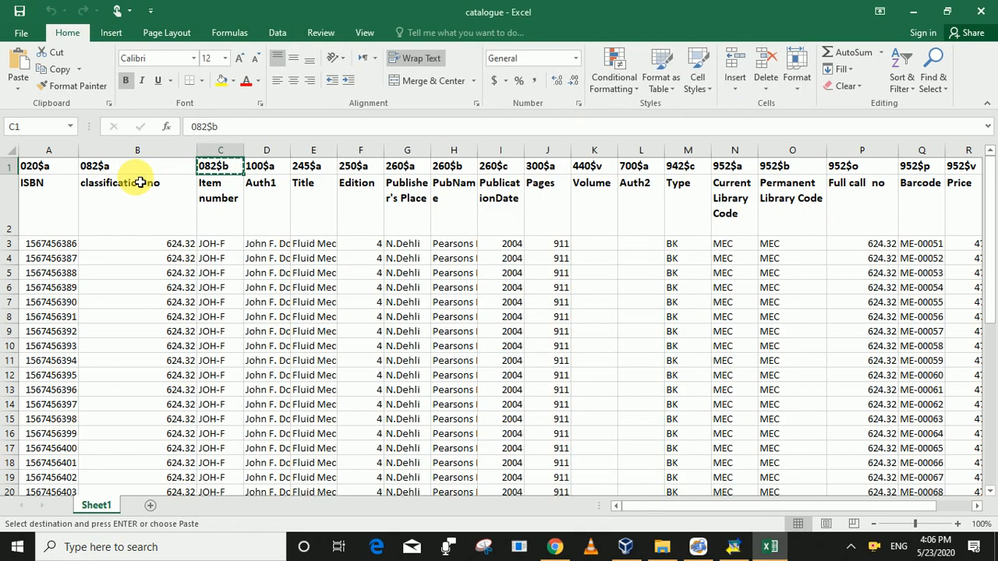
left_click(266, 171)
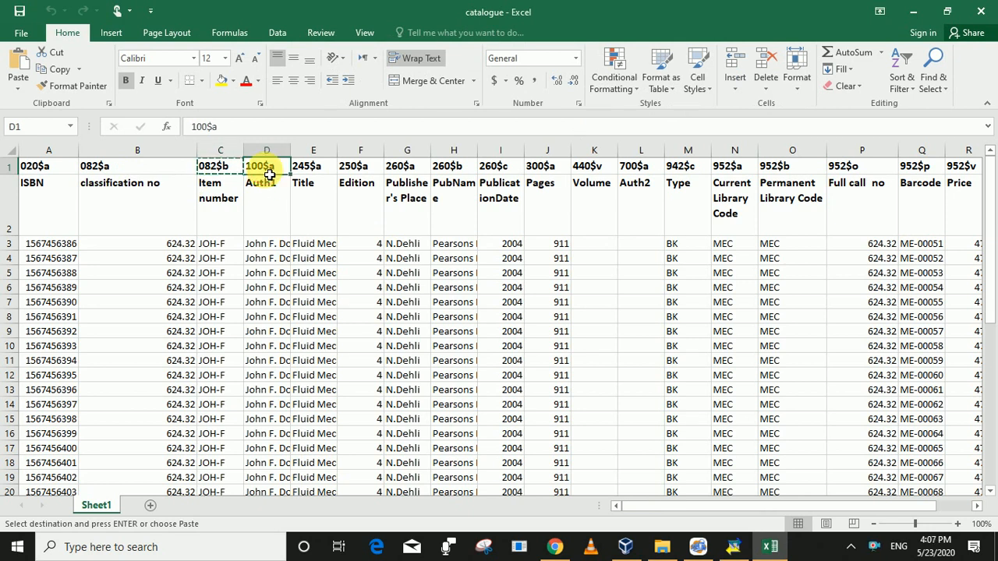
left_click(734, 545)
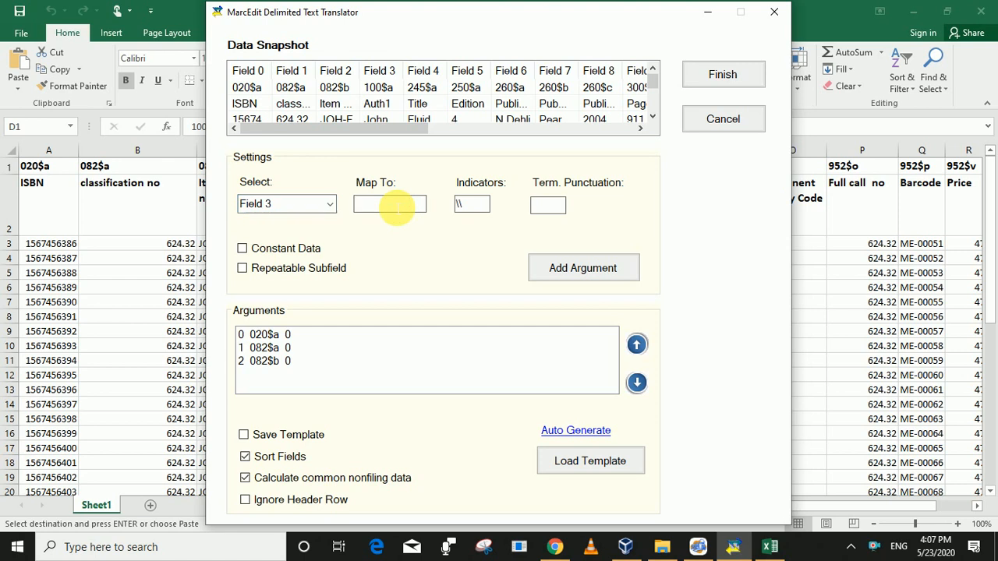
left_click(597, 268)
- Map Field 4 to the tag 245$a copied from cell E1 of the catalogue workbook and add the argument
left_click(329, 209)
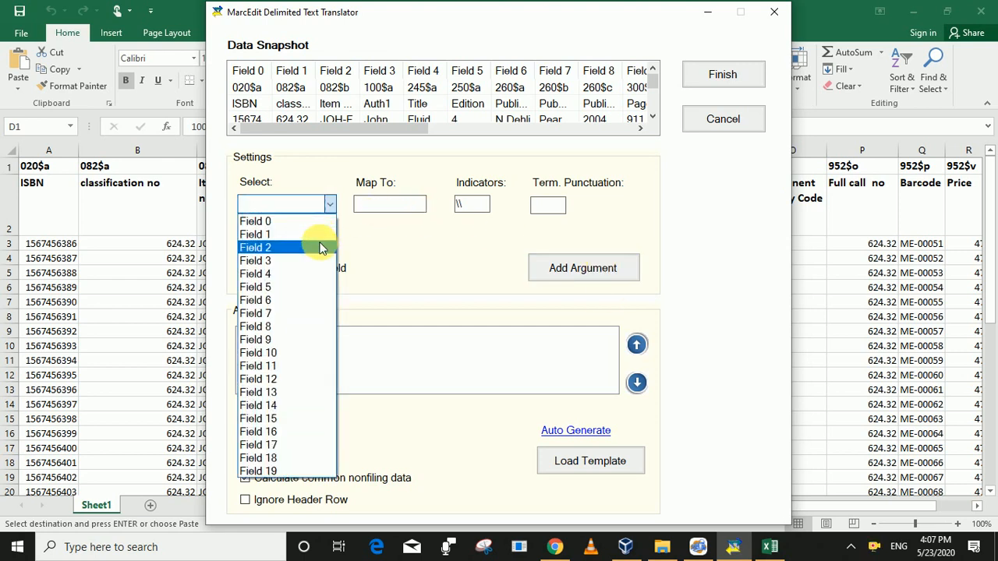
left_click(314, 274)
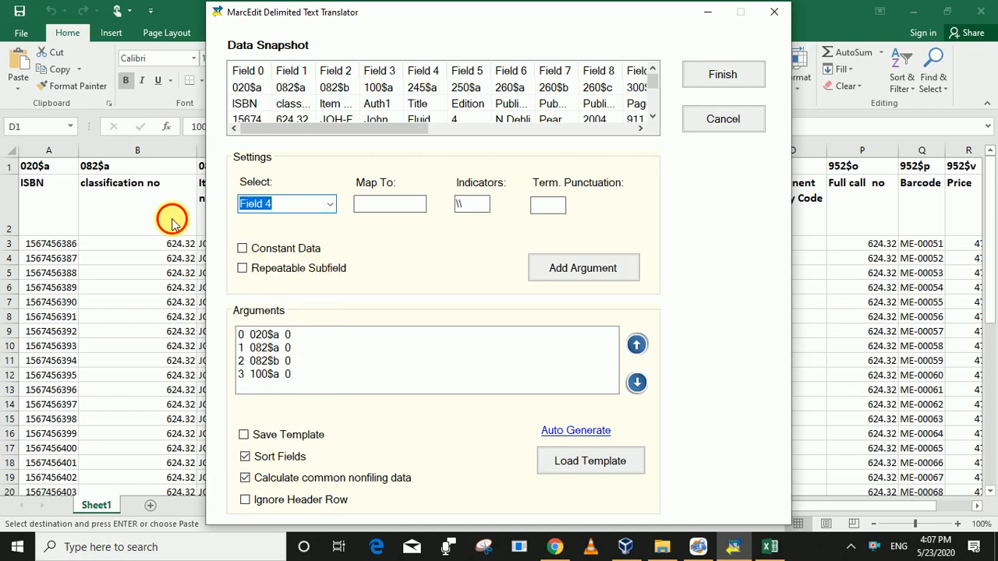
left_click(175, 219)
left_click(306, 173)
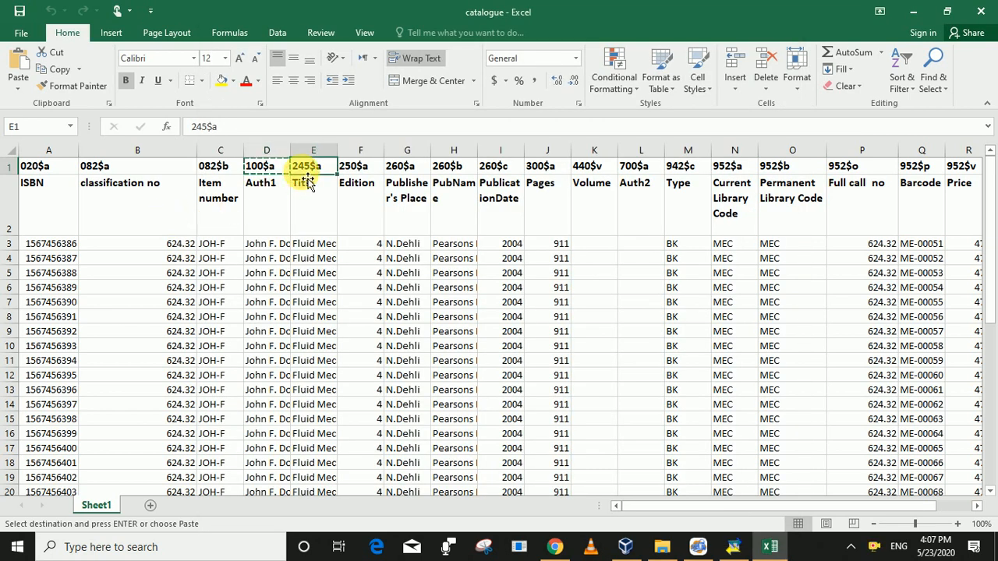
key("ctrl+c")
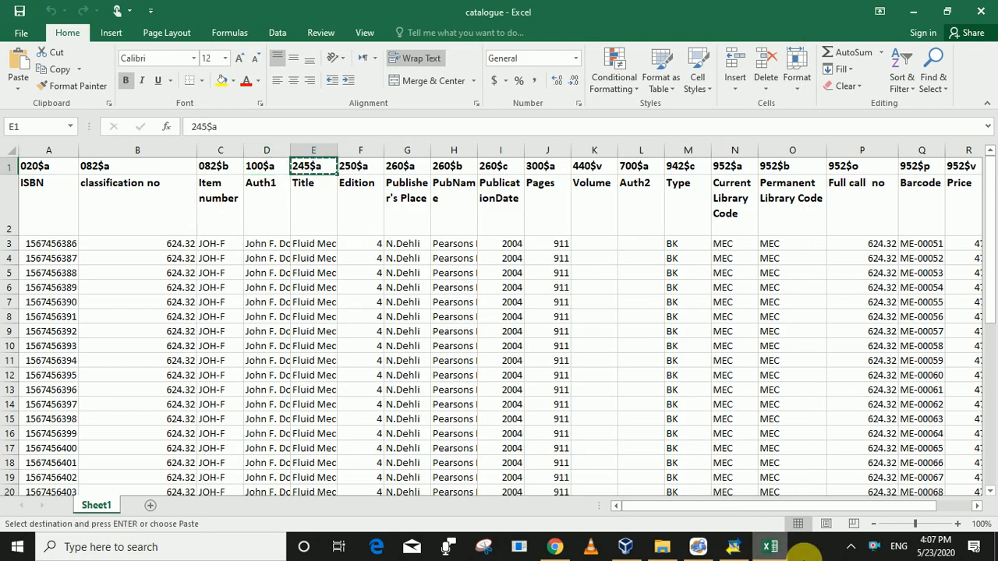
left_click(737, 547)
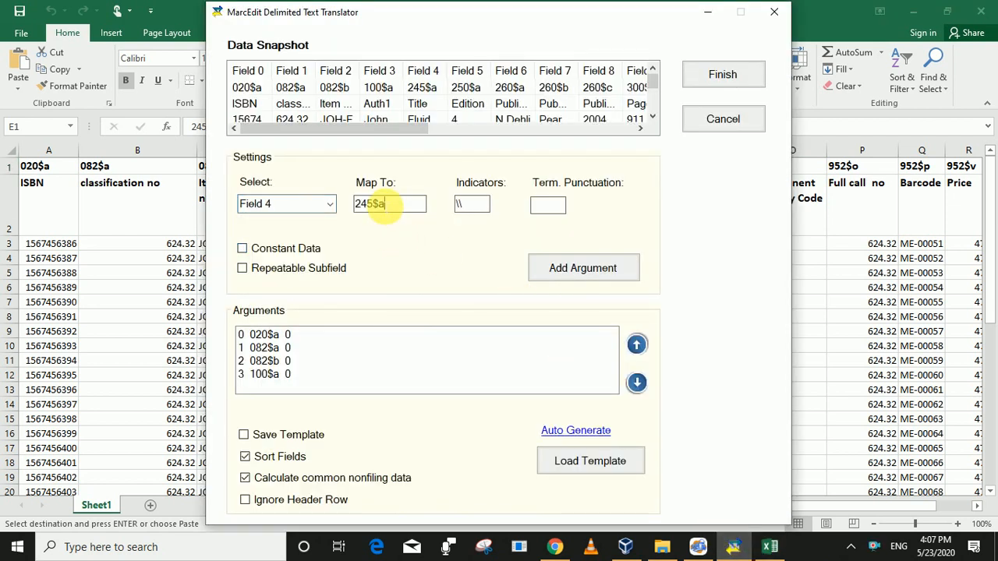
left_click(577, 264)
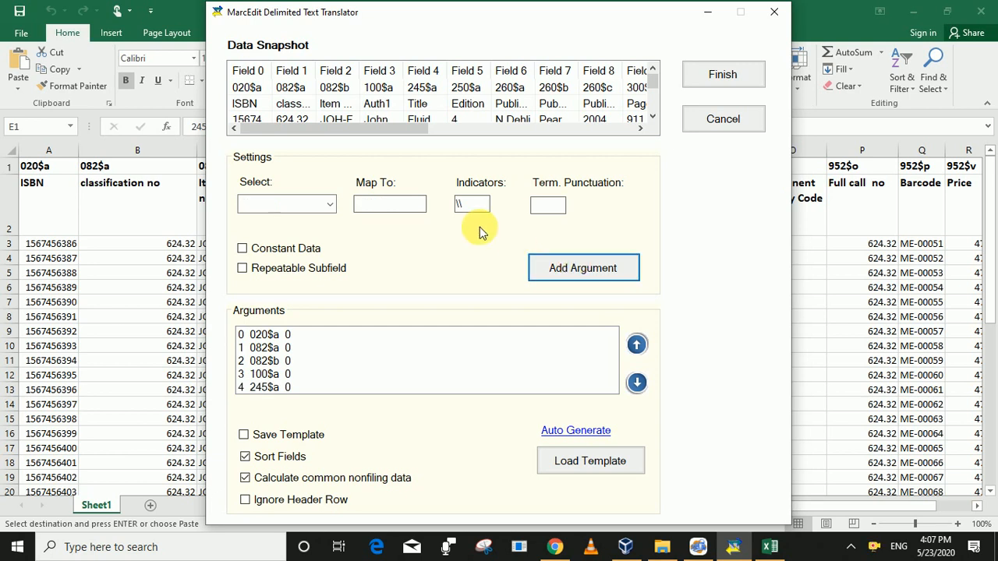
- Map Field 5 to the tag 250$a copied from cell F1 of the catalogue workbook and add the argument
left_click(325, 204)
left_click(328, 206)
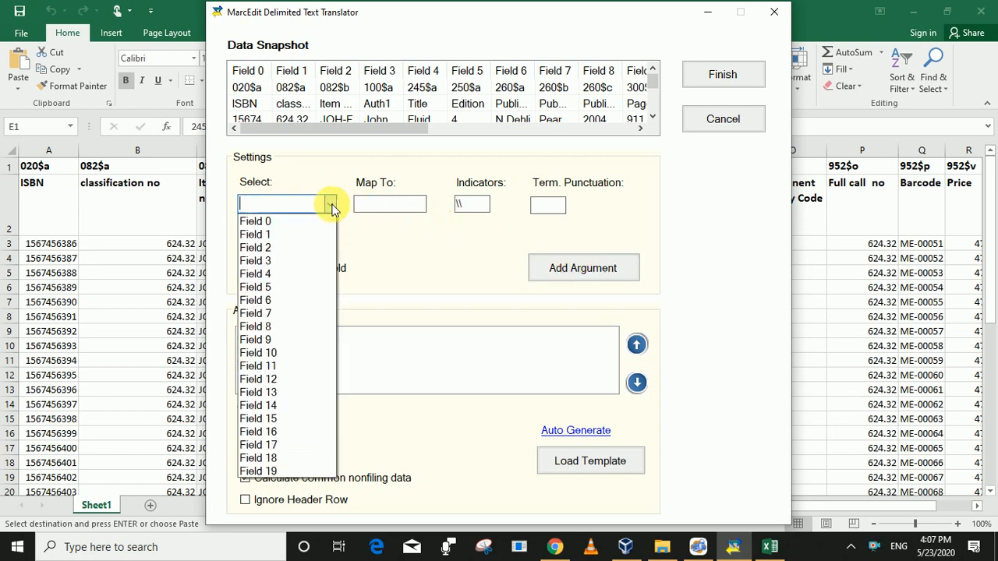
left_click(315, 287)
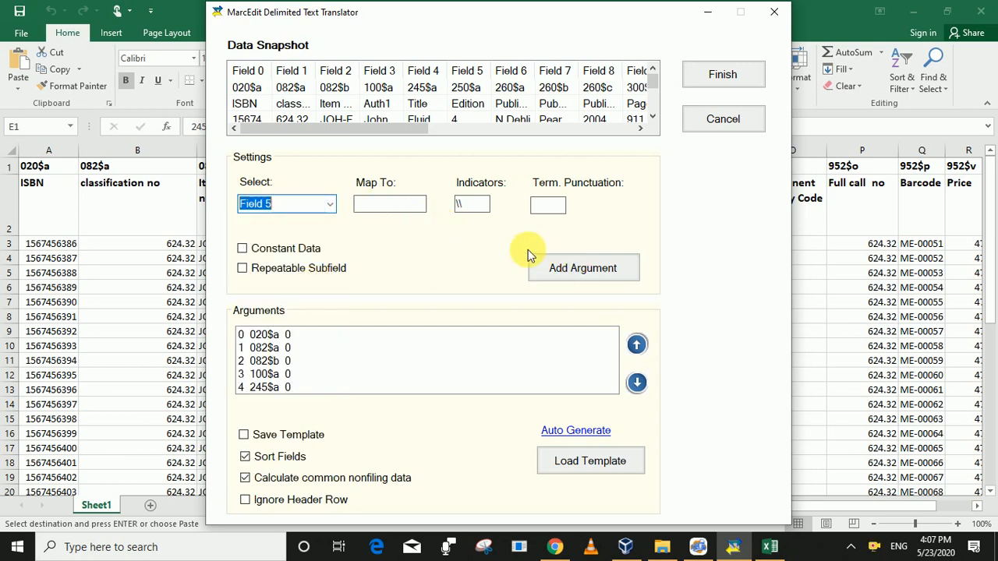
left_click(822, 240)
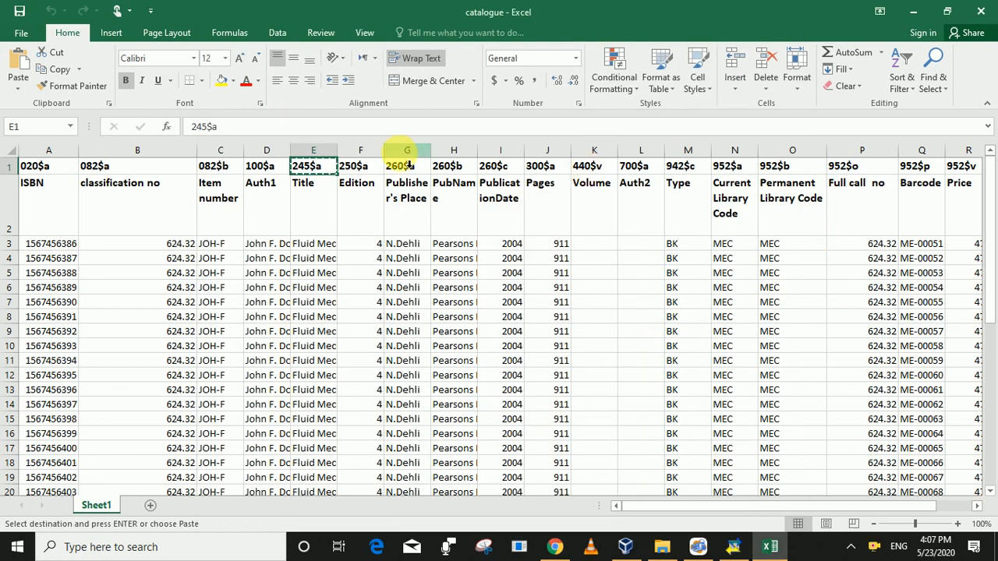
left_click(355, 168)
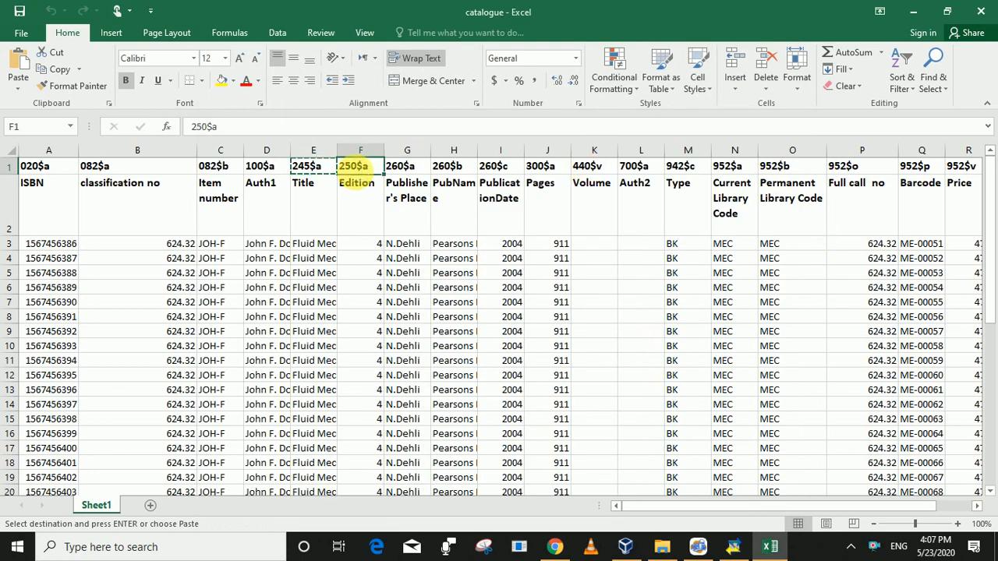
left_click(732, 547)
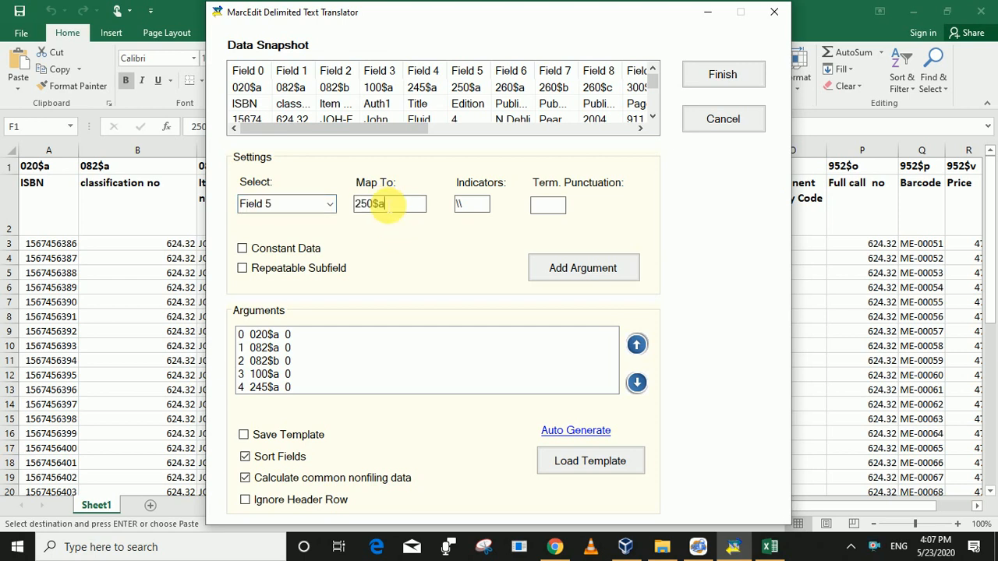
left_click(592, 269)
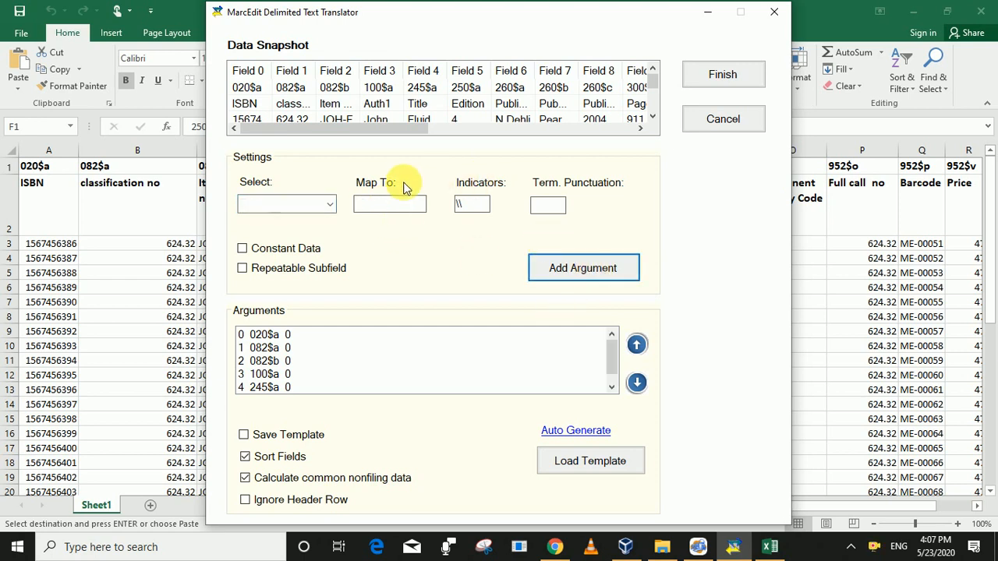
- Map Field 6 to the tag 260$a copied from cell G1 of the catalogue workbook and add the argument
left_click(331, 203)
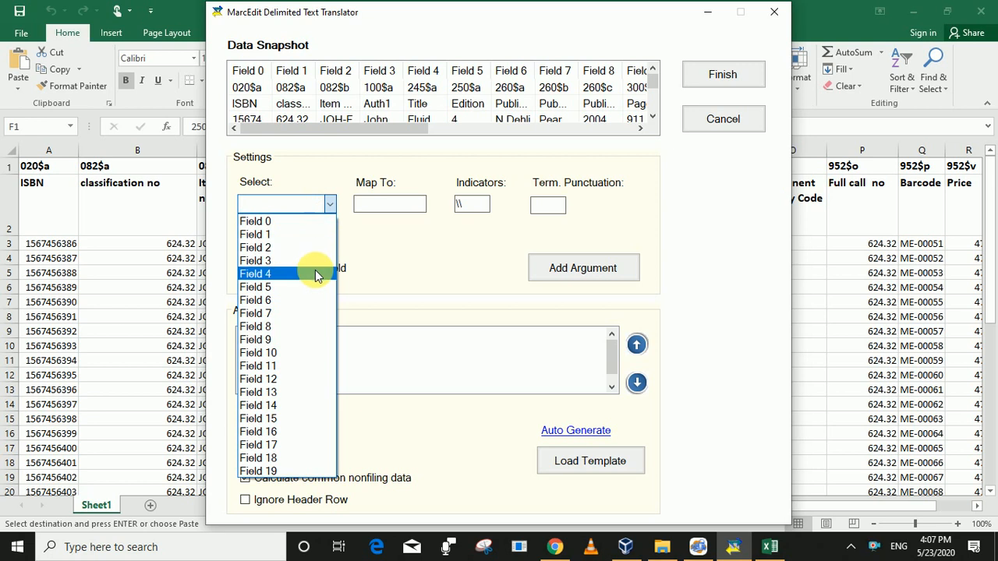
left_click(315, 300)
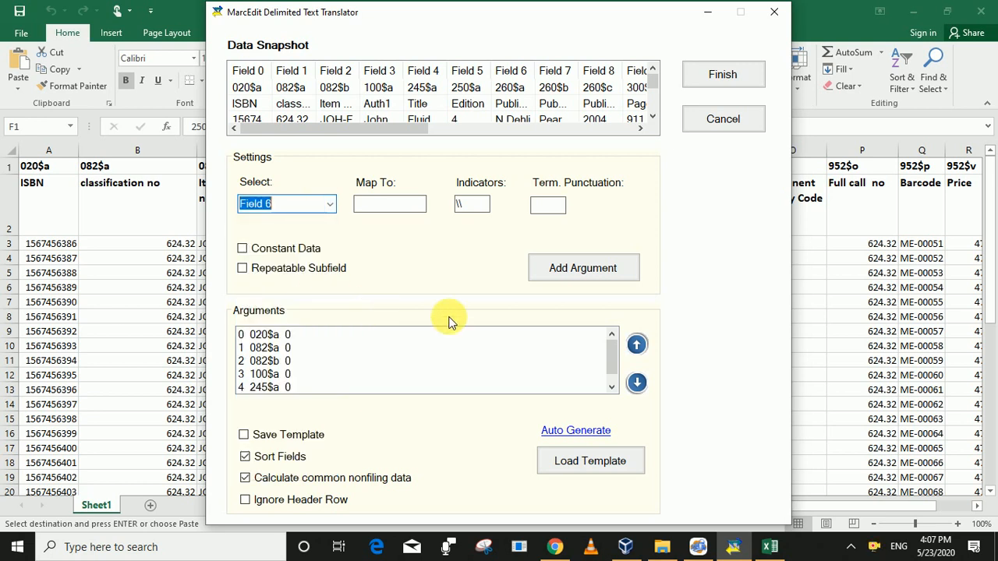
left_click_drag(612, 365, 613, 395)
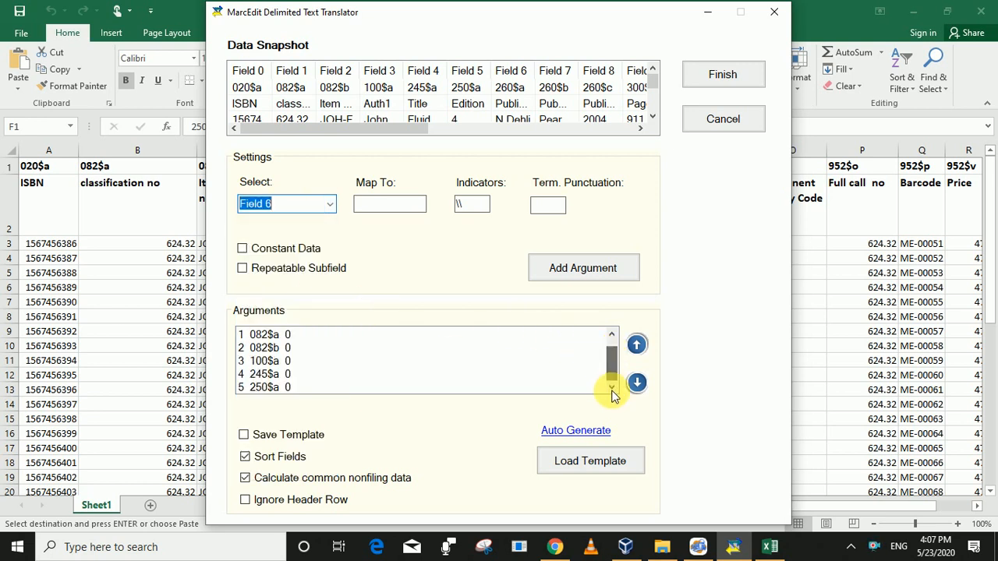
left_click(837, 94)
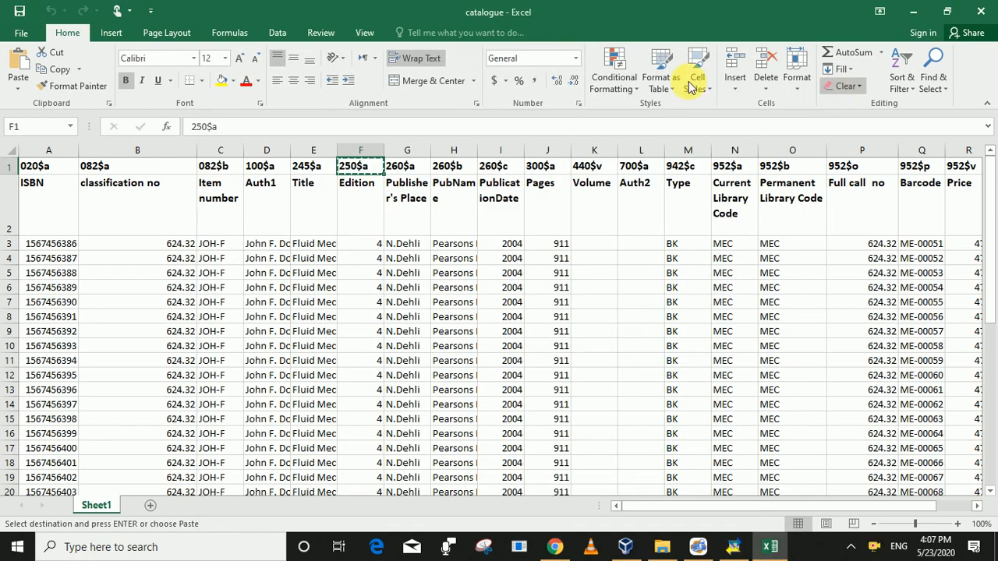
left_click(419, 174)
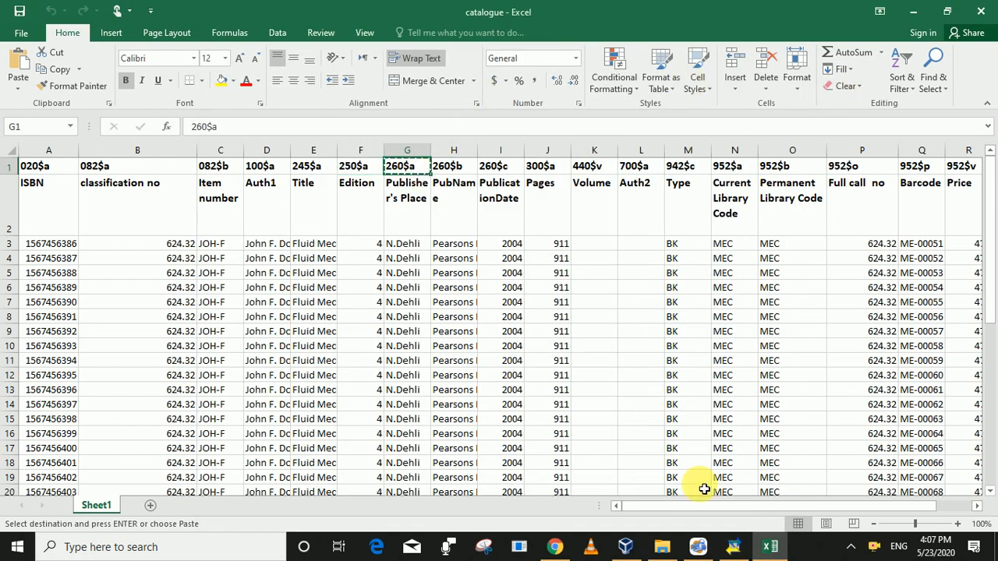
left_click(734, 547)
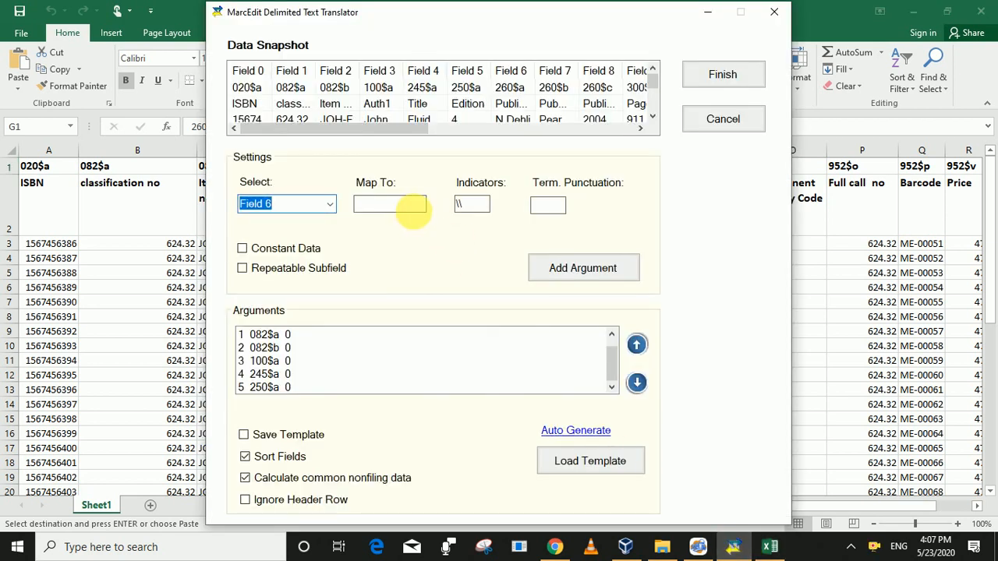
left_click(411, 205)
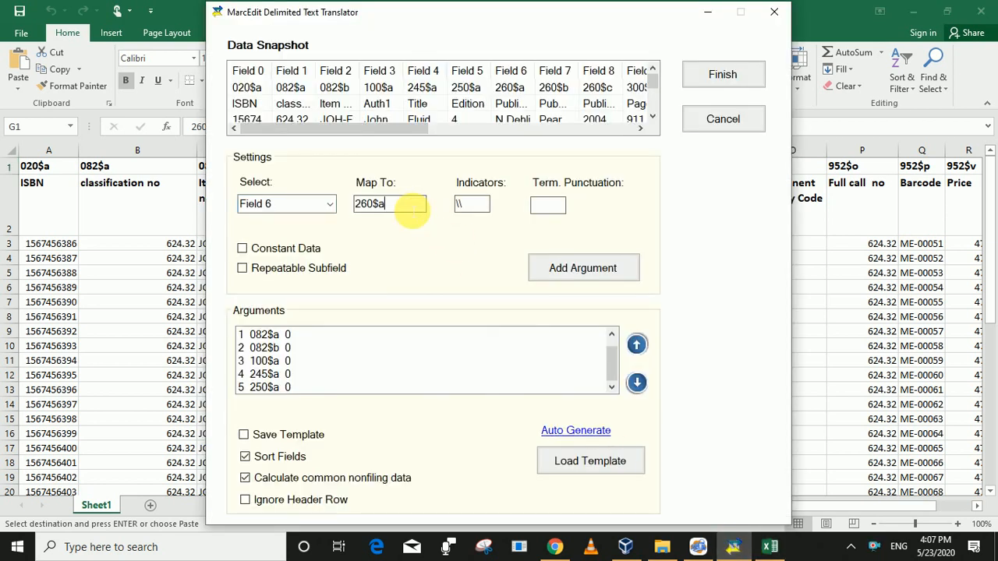
left_click(601, 274)
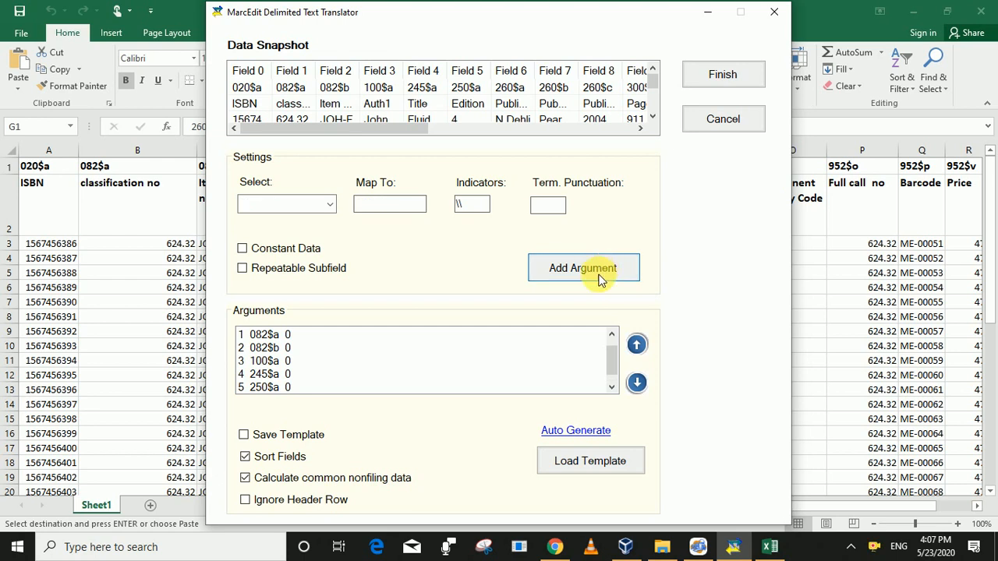
left_click_drag(611, 352, 611, 357)
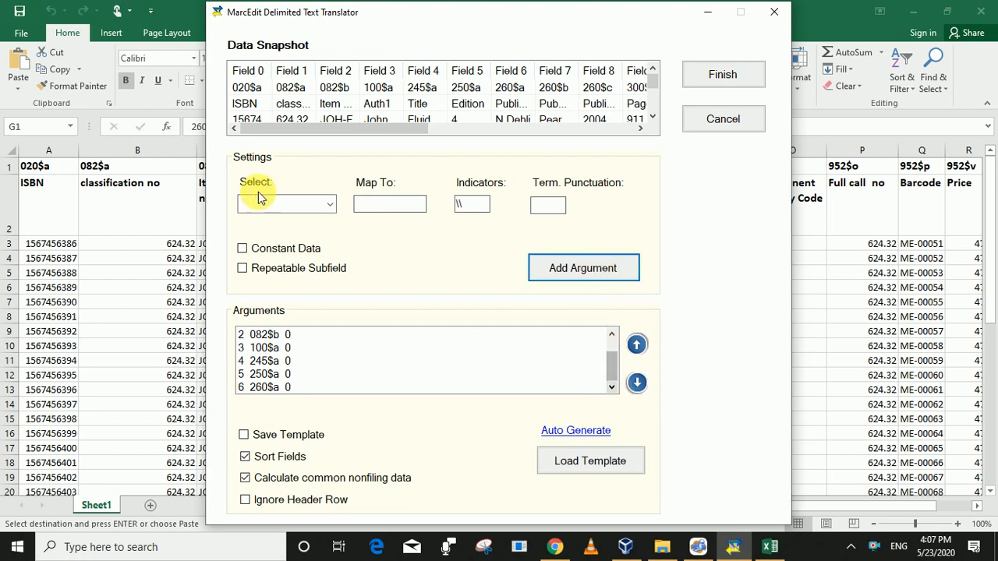
- Map Field 7 to the tag 260$b copied from cell H1 of the catalogue workbook and add the argument
left_click(327, 203)
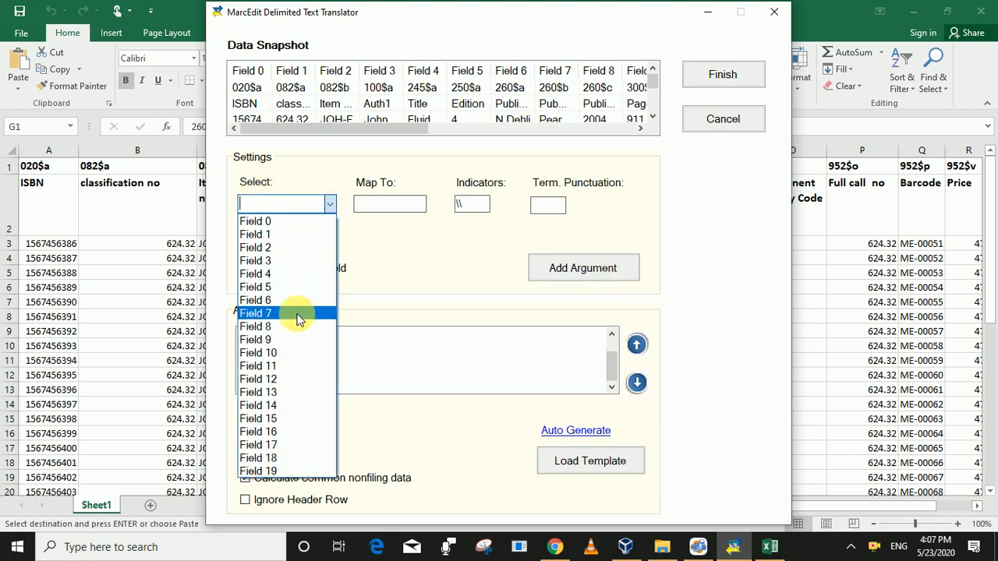
left_click(296, 313)
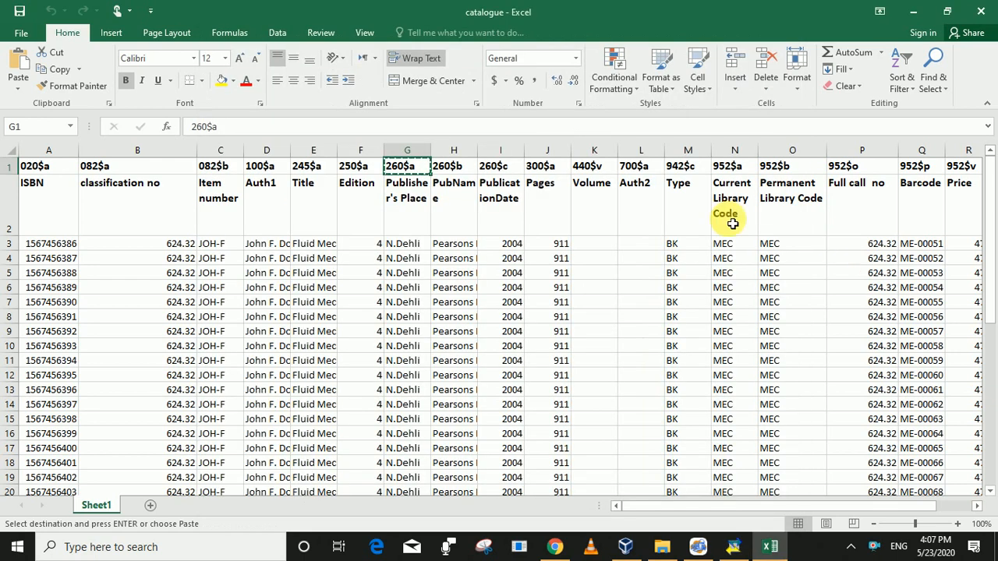
left_click(471, 170)
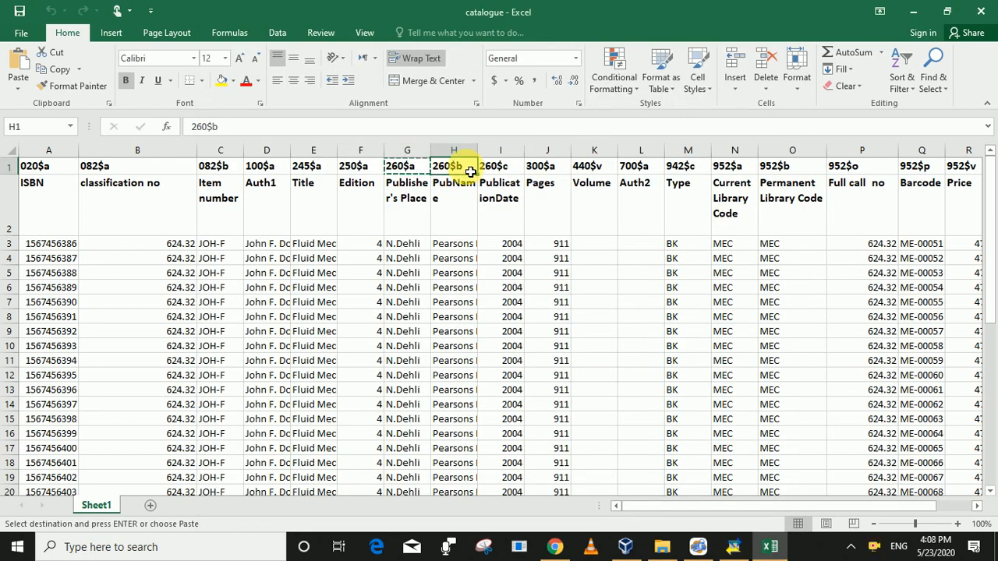
left_click(733, 546)
left_click(421, 204)
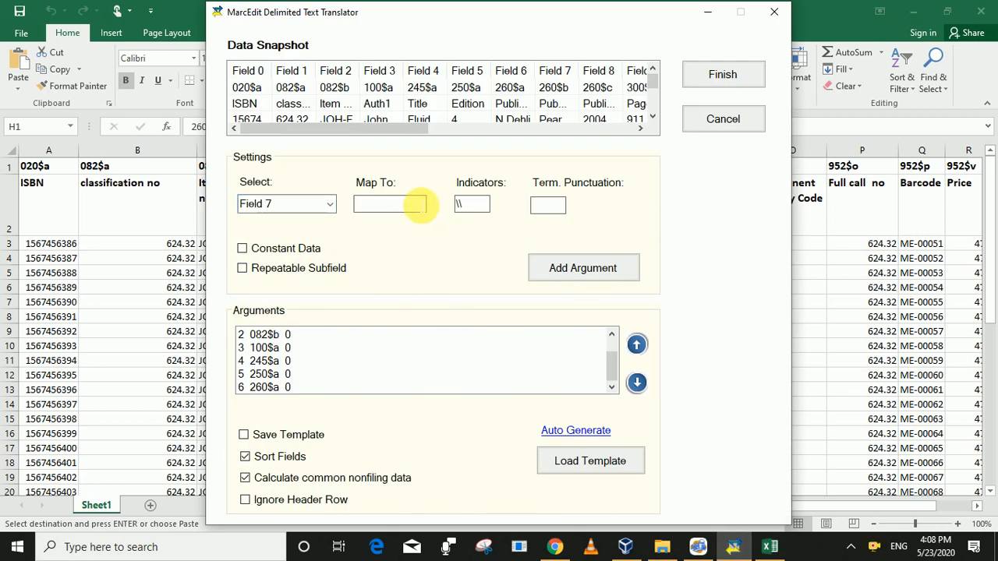
left_click(585, 273)
left_click_drag(615, 372, 619, 403)
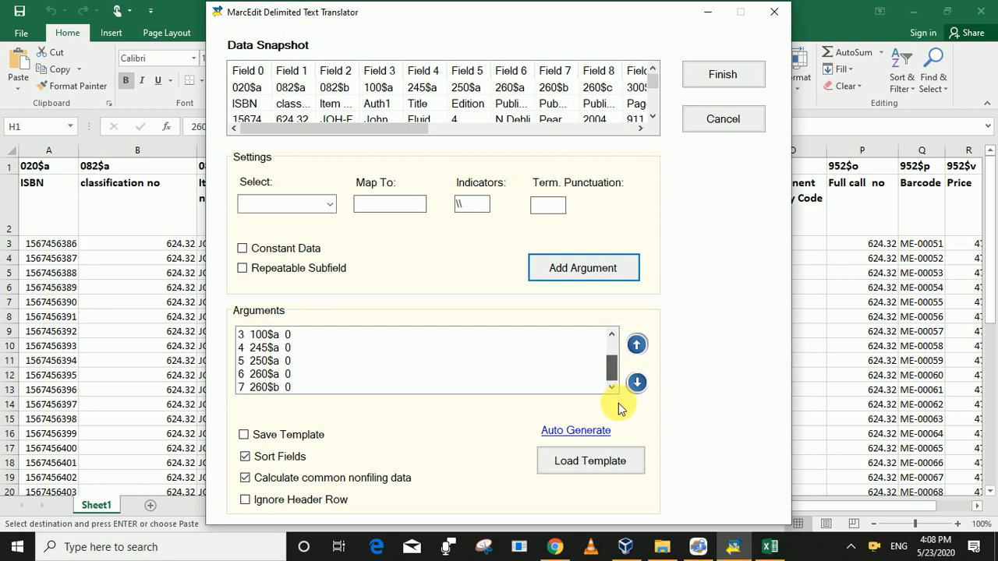
- Map Field 8 to the tag 260$c copied from cell I1 of the catalogue workbook and add the argument
left_click(330, 204)
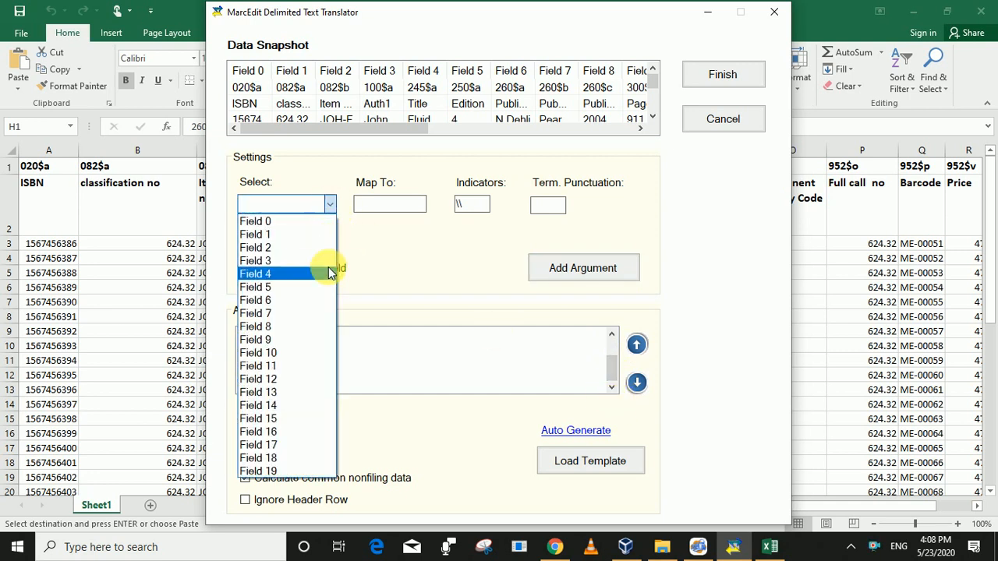
left_click(328, 326)
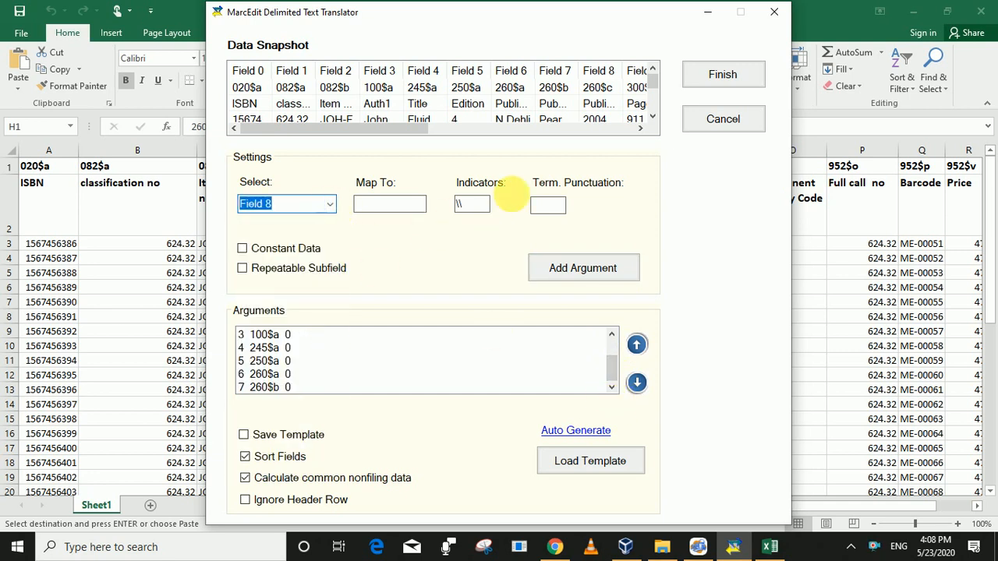
left_click(876, 211)
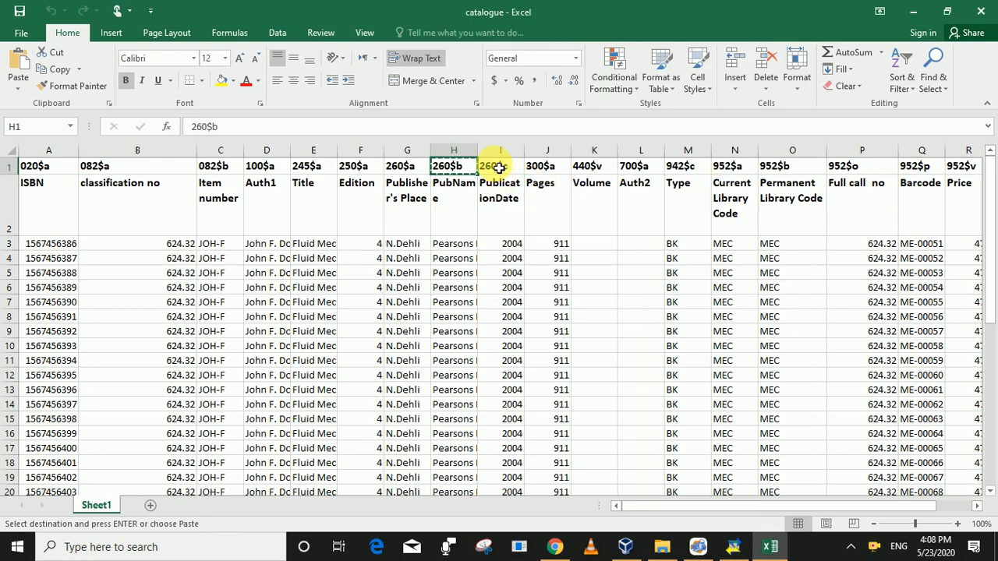
left_click(499, 167)
key("ctrl+c")
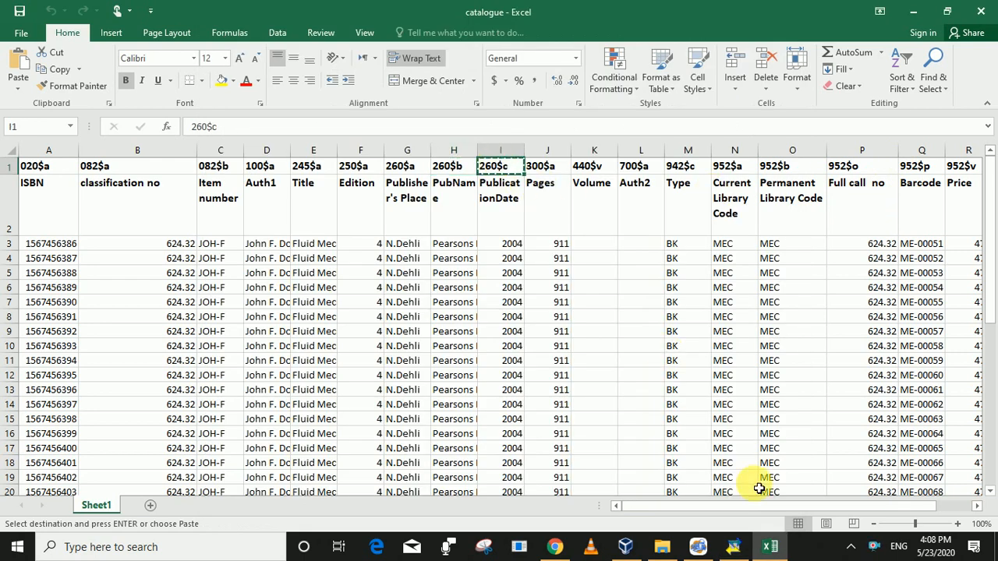
left_click(734, 548)
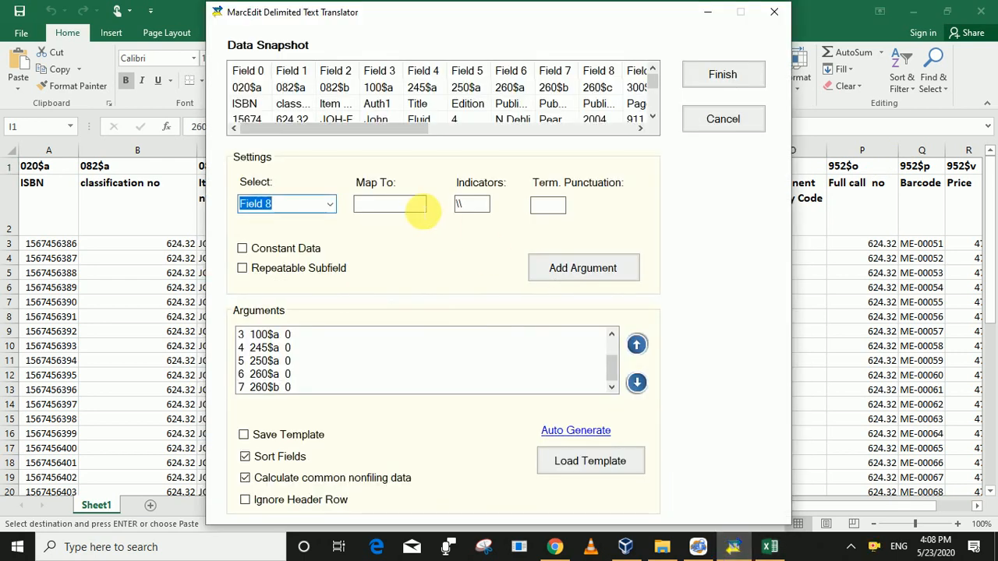
left_click(580, 268)
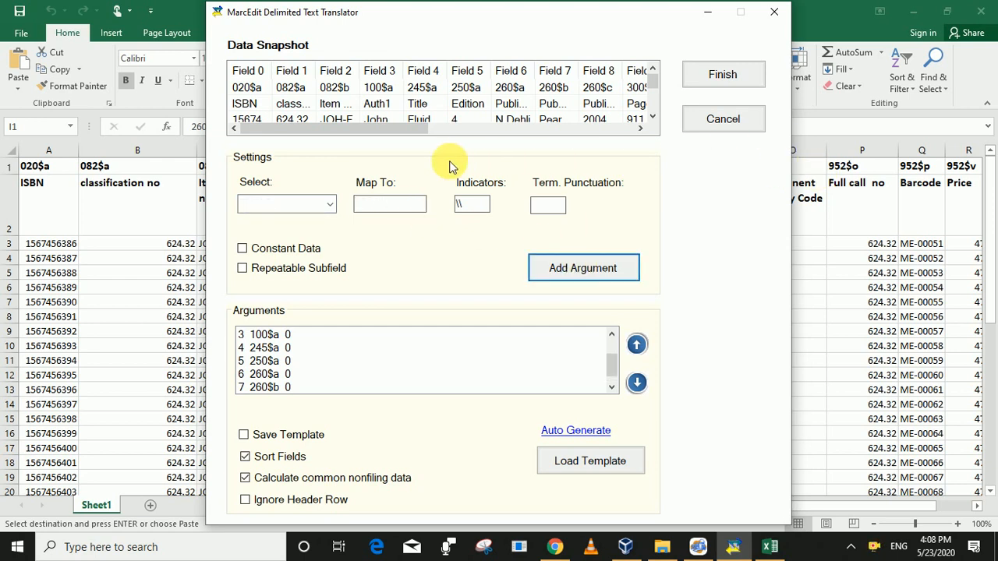
left_click(611, 386)
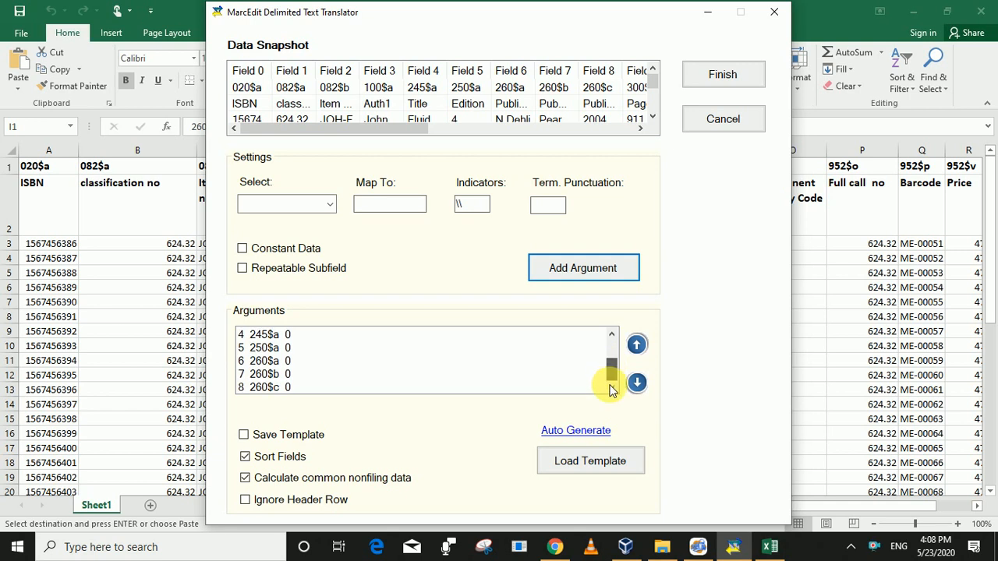
- Map Field 9 to the tag 300$a copied from cell J1 of the catalogue workbook and add the argument
left_click(329, 203)
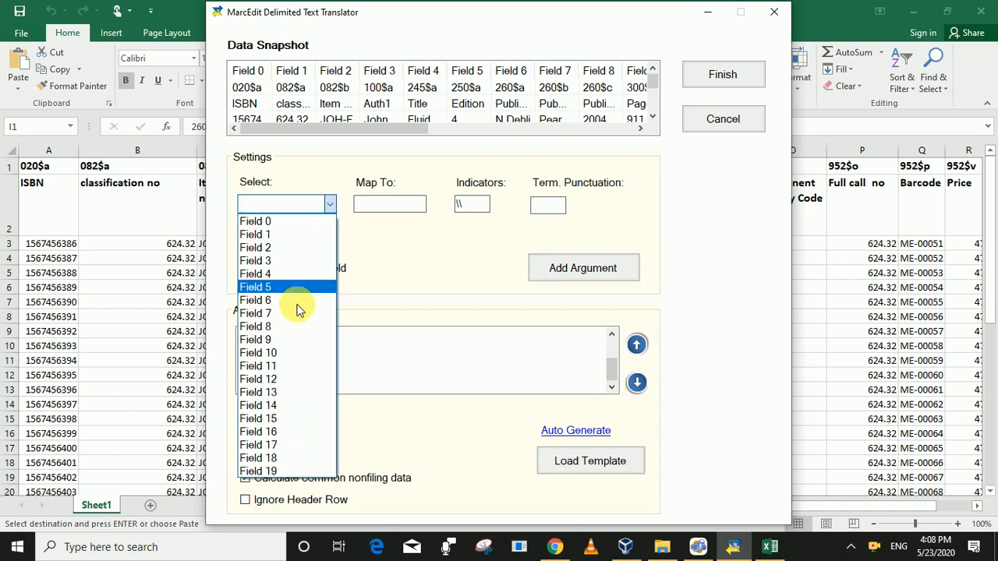
left_click(296, 335)
left_click(852, 361)
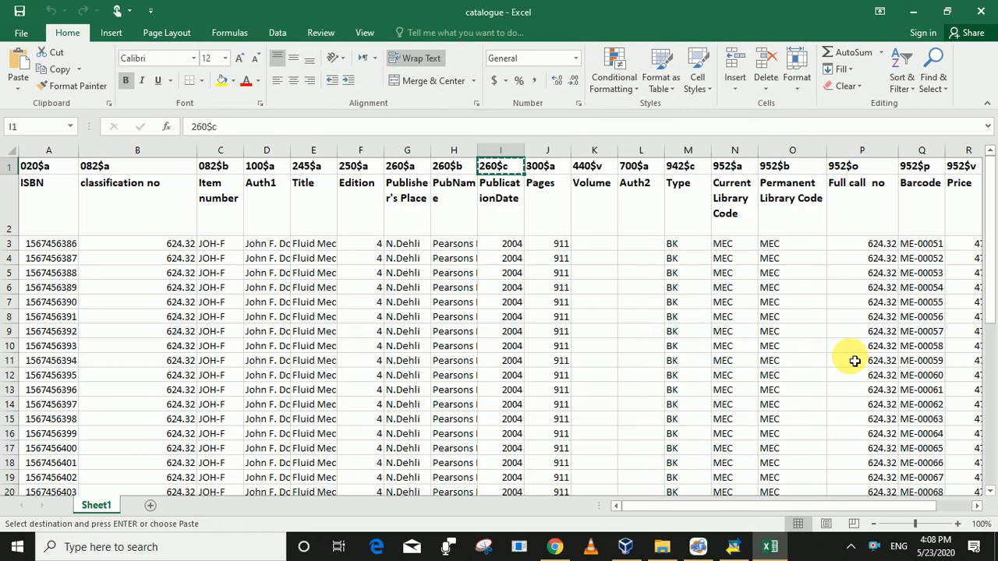
left_click(549, 171)
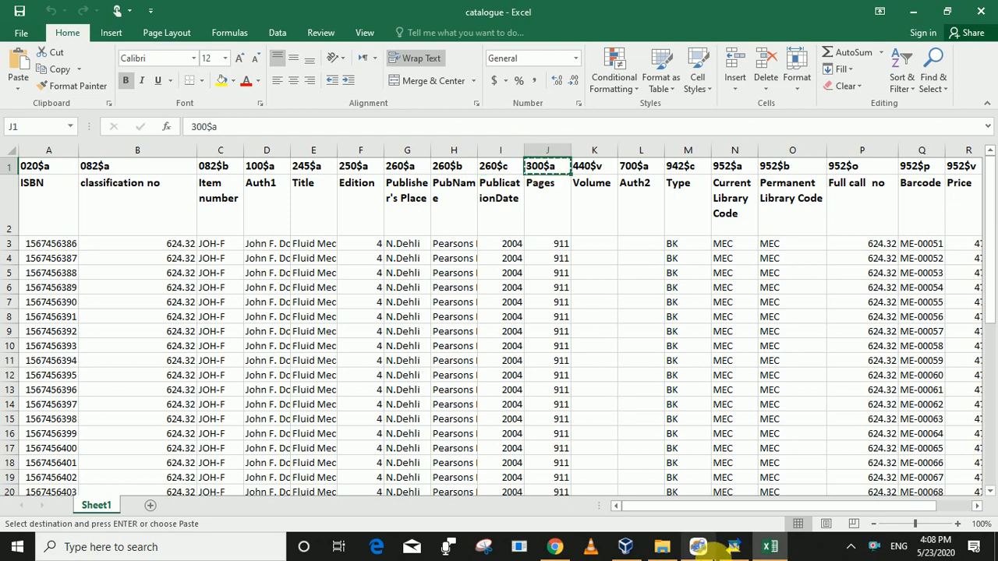
left_click(733, 547)
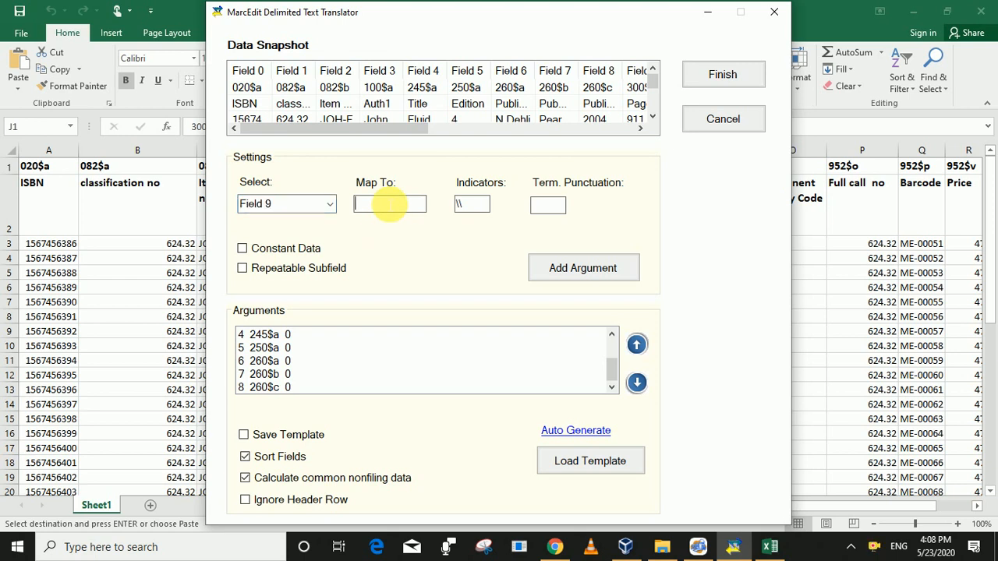
left_click(595, 270)
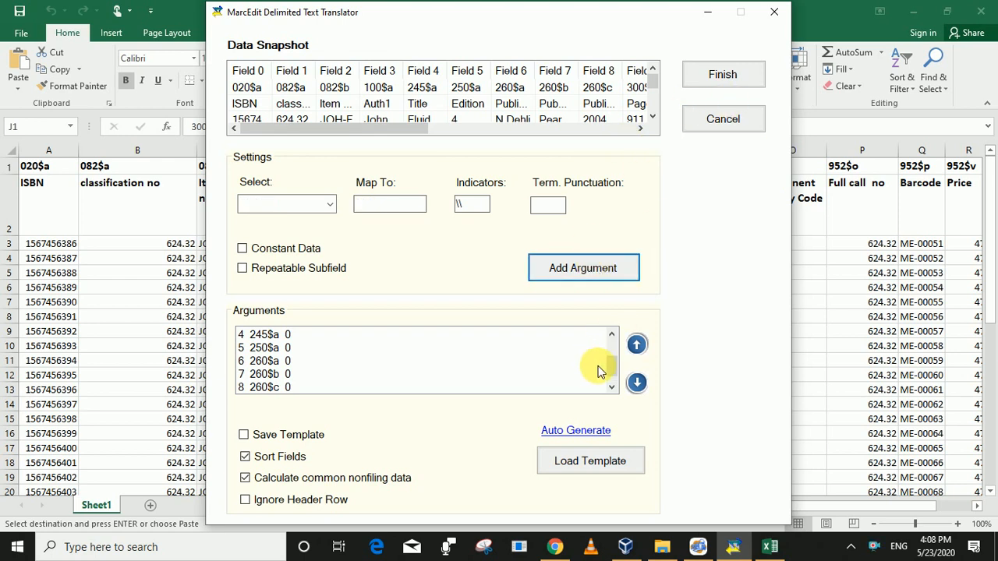
scroll(612, 373, "down", 1)
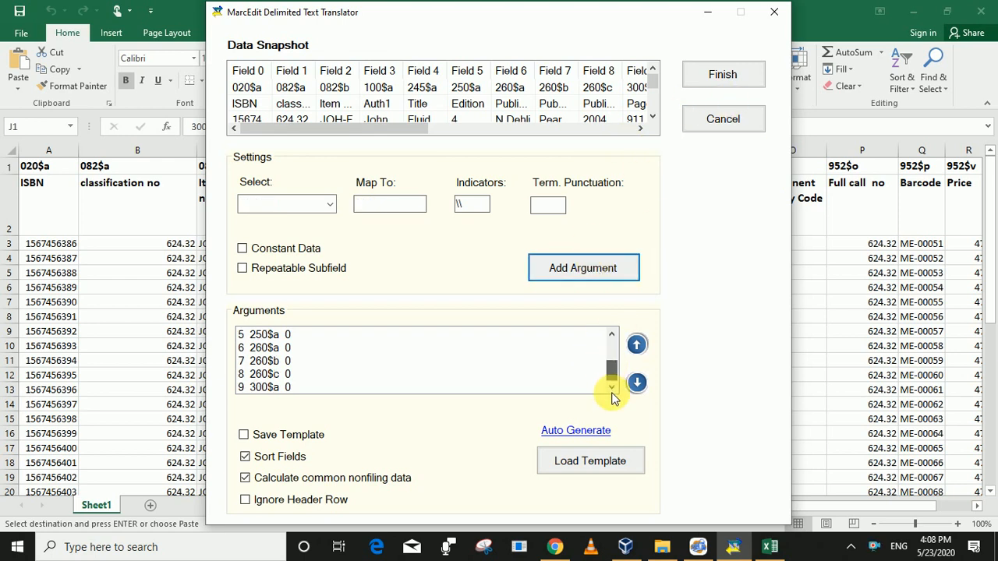
- Map Field 10 to the tag 440$v copied from cell K1 of the catalogue workbook and add the argument
left_click(329, 205)
left_click(303, 350)
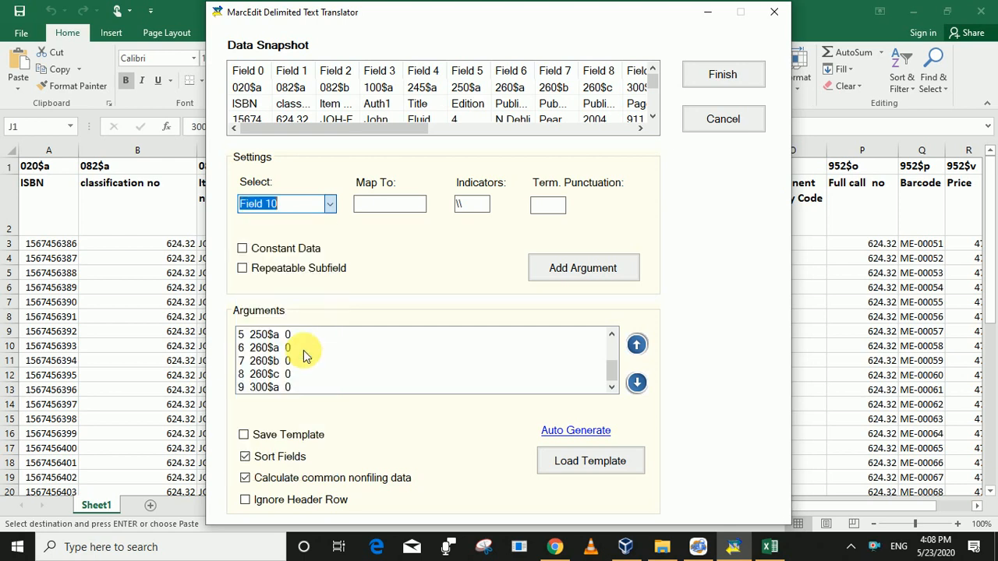
left_click_drag(414, 128, 548, 142)
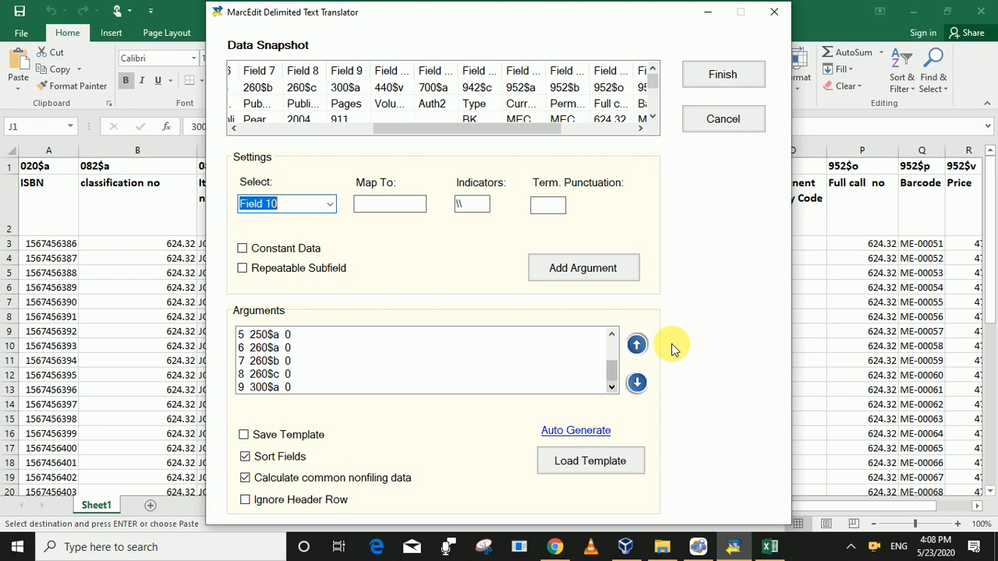
left_click(829, 282)
left_click_drag(598, 183, 597, 173)
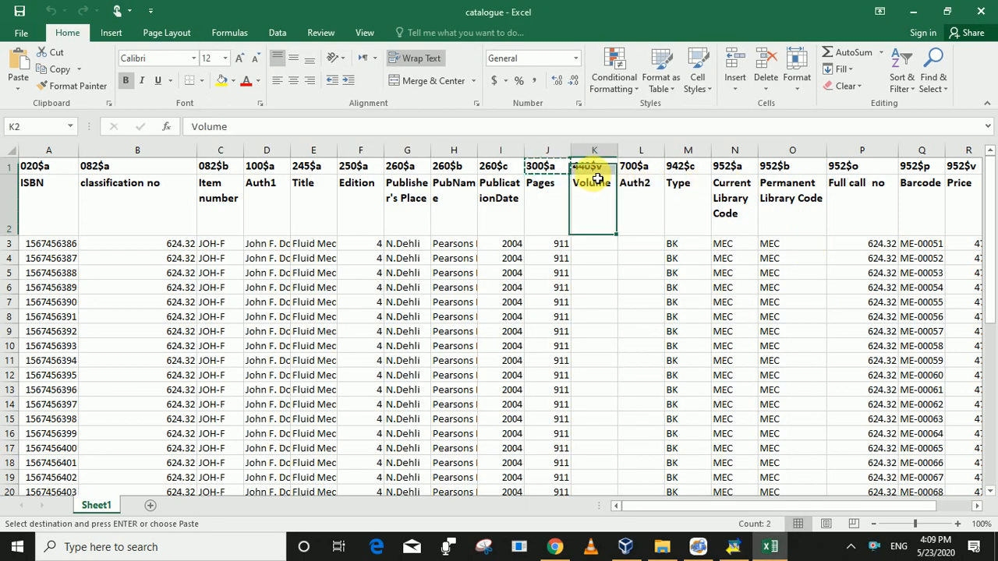
left_click(596, 171)
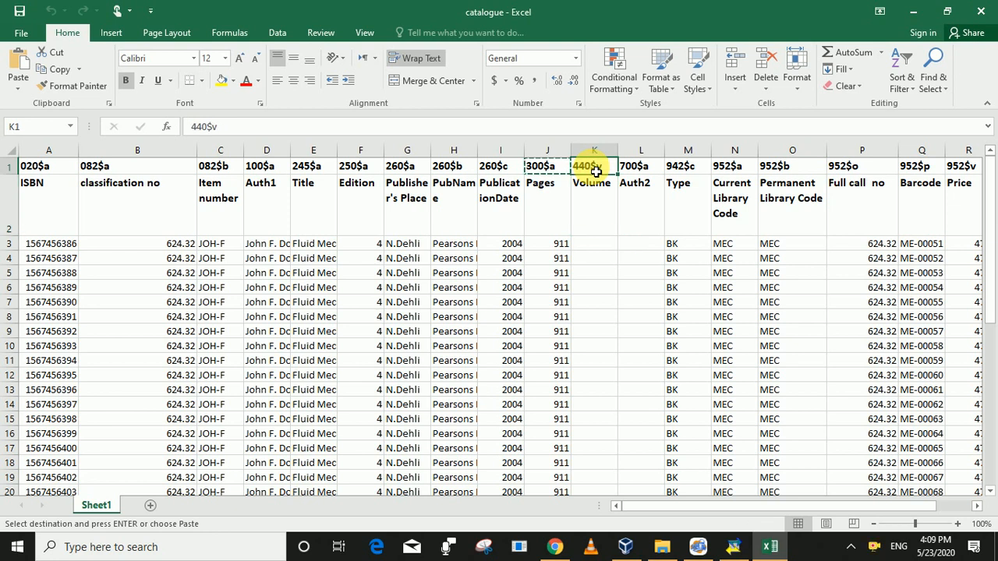
left_click(735, 546)
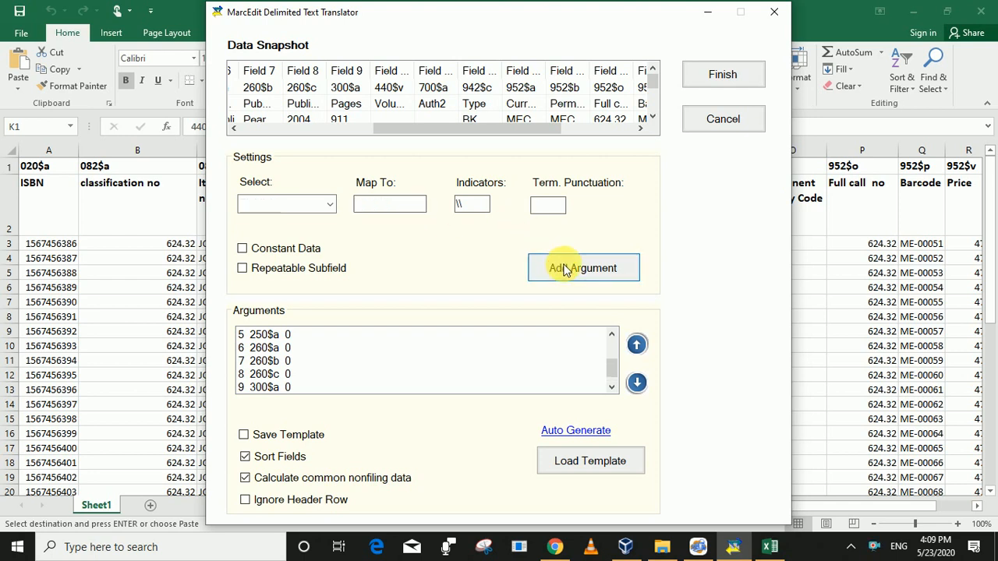
- Map Field 11 to the tag 700$a copied from cell L1 of the catalogue workbook and add the argument
left_click(327, 204)
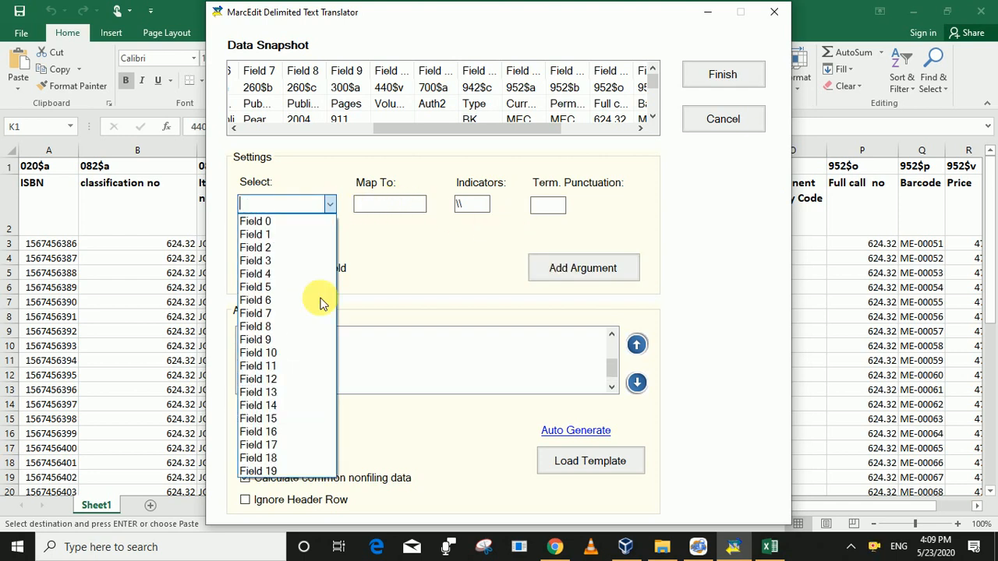
left_click(316, 366)
left_click(611, 387)
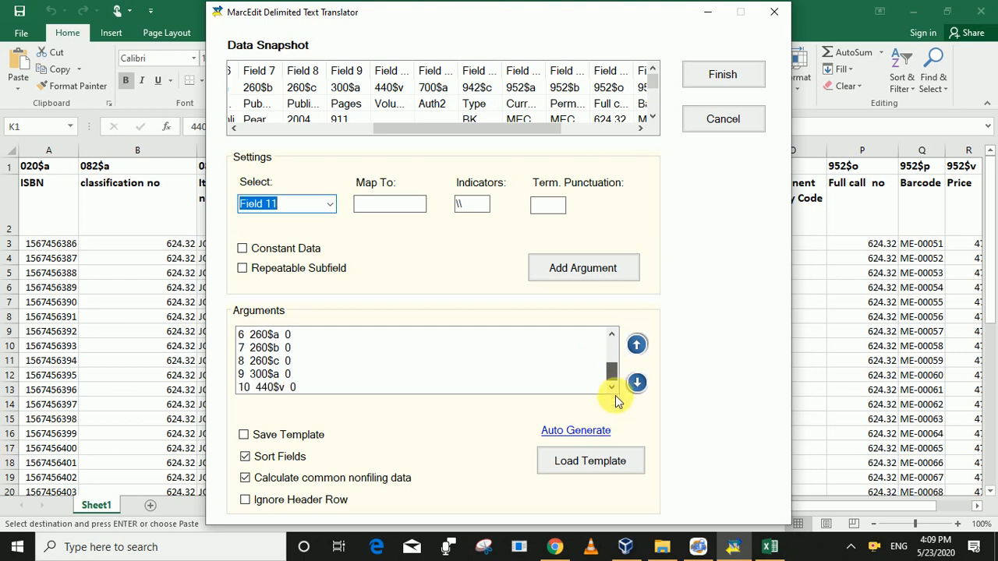
left_click(860, 215)
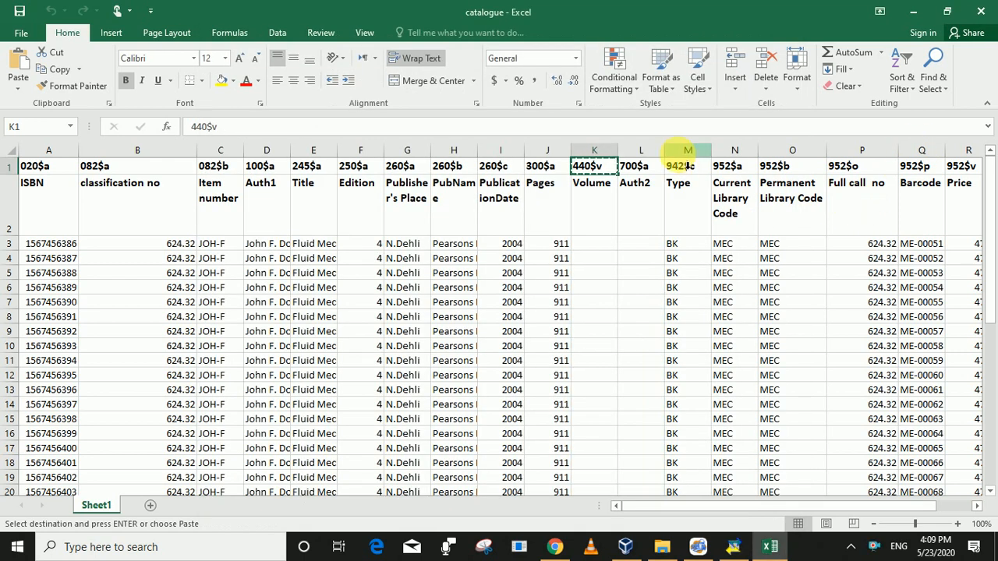
left_click(639, 170)
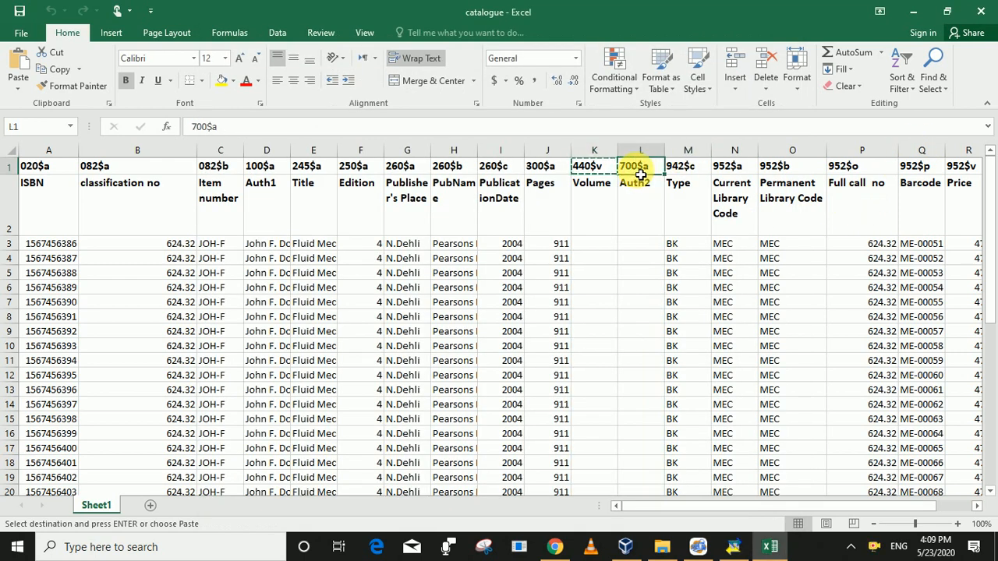
left_click(729, 547)
left_click(402, 206)
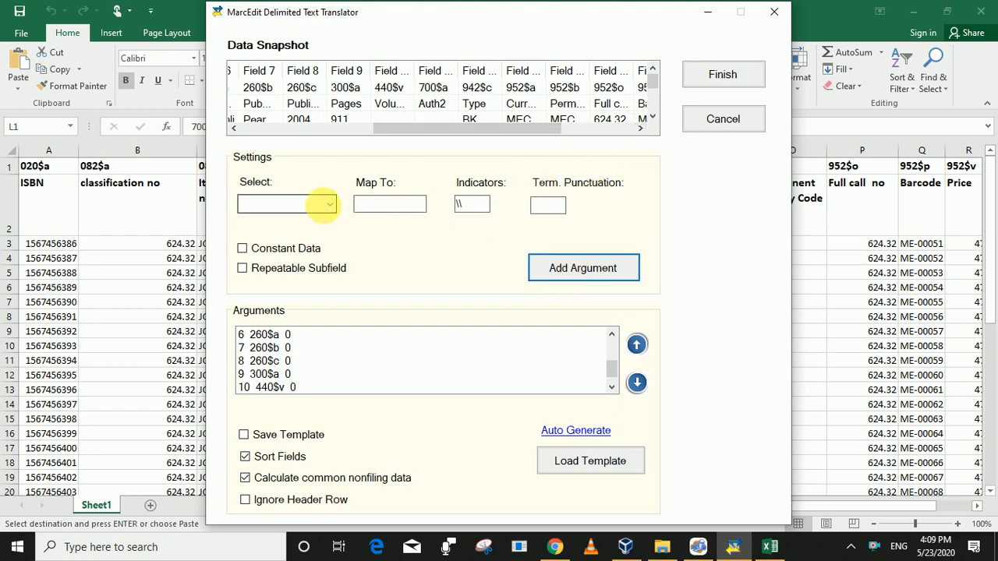
- Map Field 12 to the tag 942$c from cell M1 of the catalogue workbook and add the argument
left_click(326, 204)
left_click(313, 385)
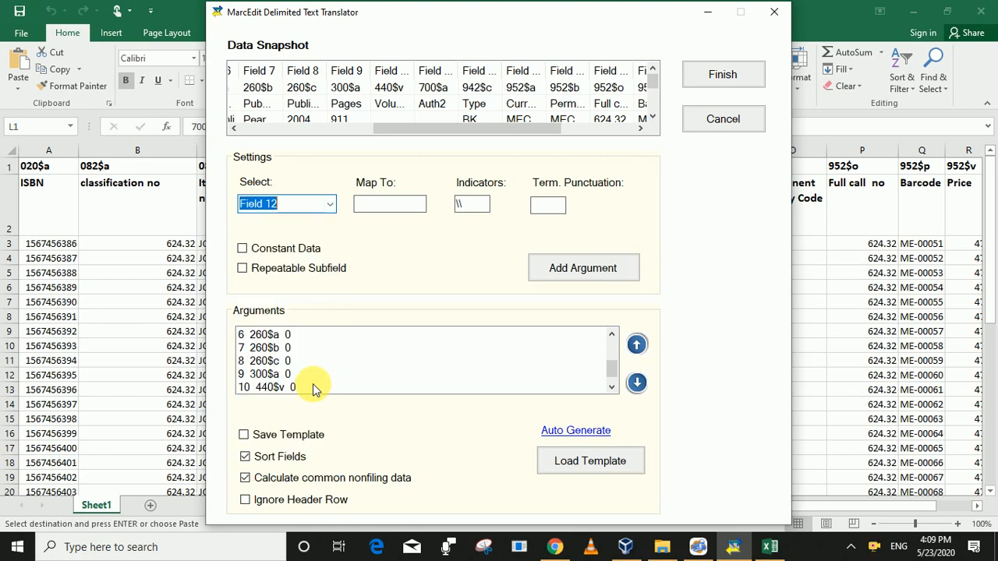
left_click(831, 311)
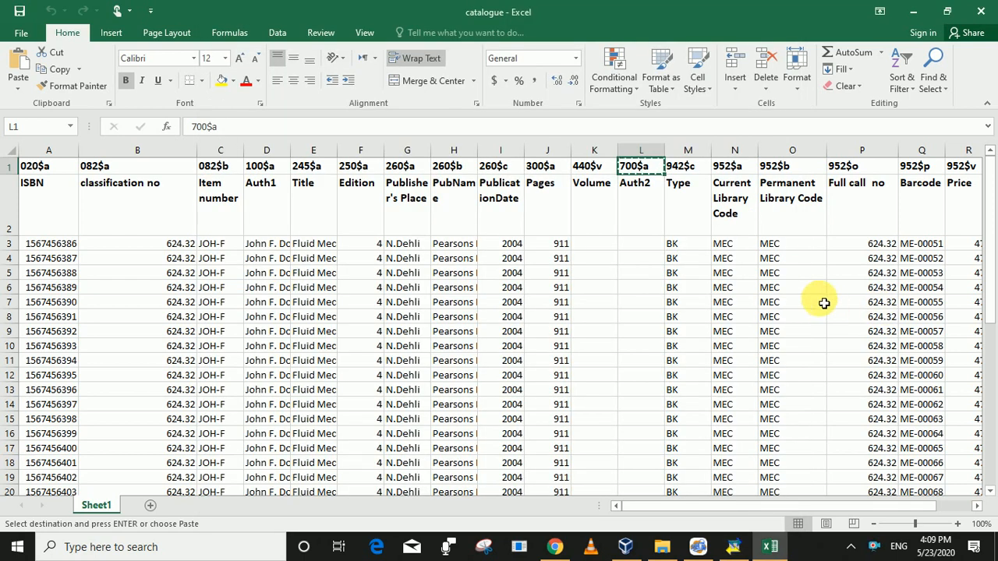
left_click(683, 172)
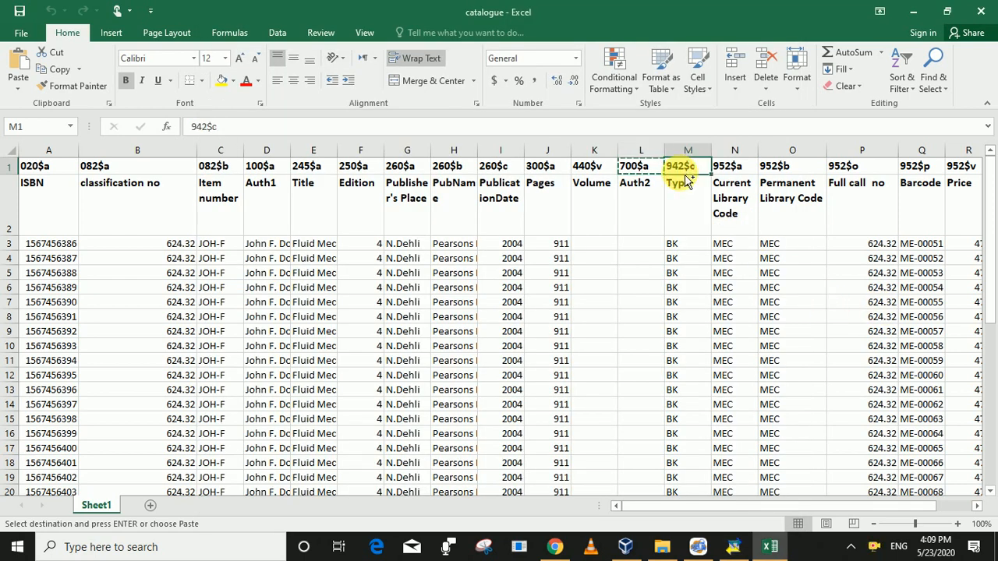
type("700$a")
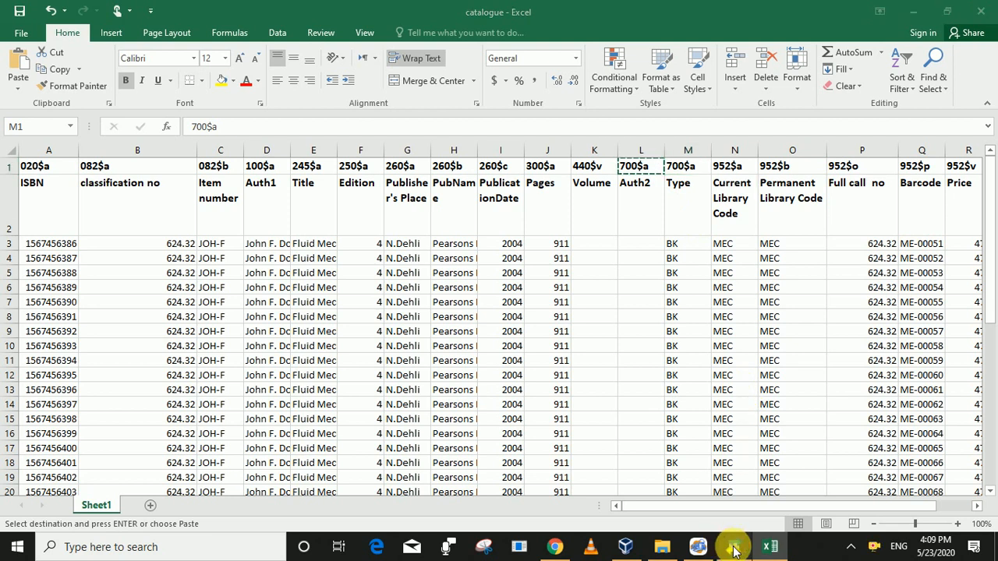
left_click(733, 546)
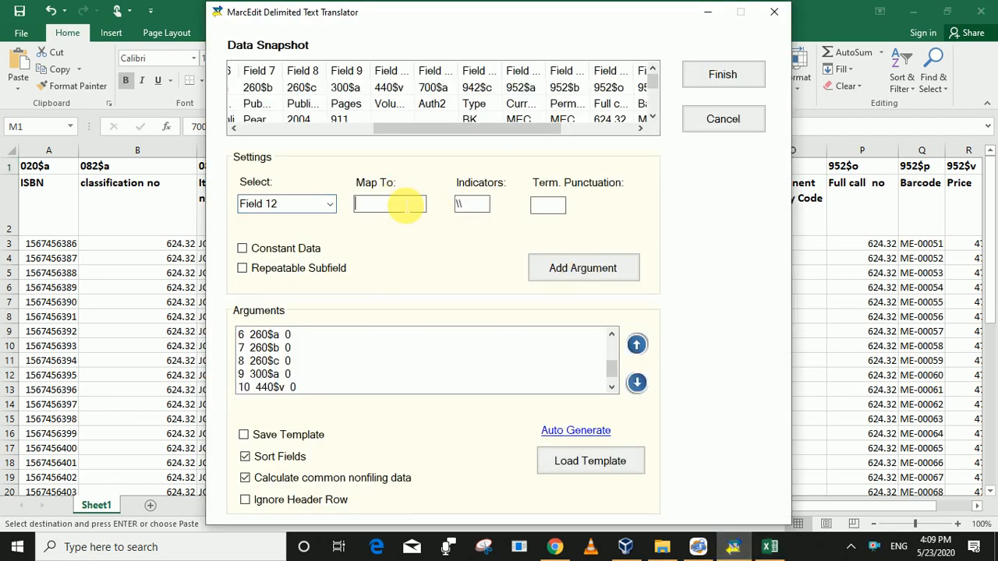
left_click(570, 271)
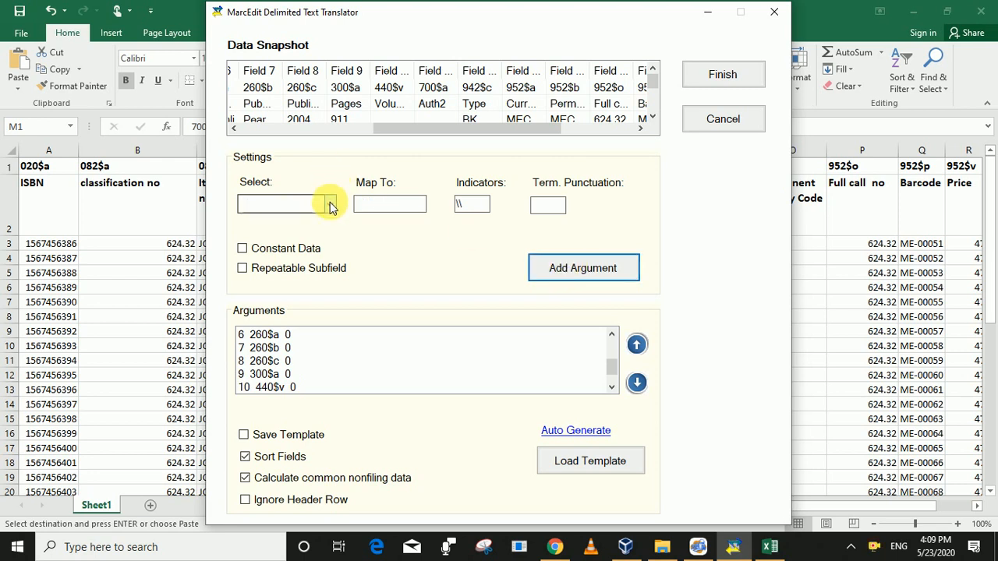
- Map Field 13 to the tag 952$a copied from cell N1 of the catalogue workbook and add the argument
left_click(330, 205)
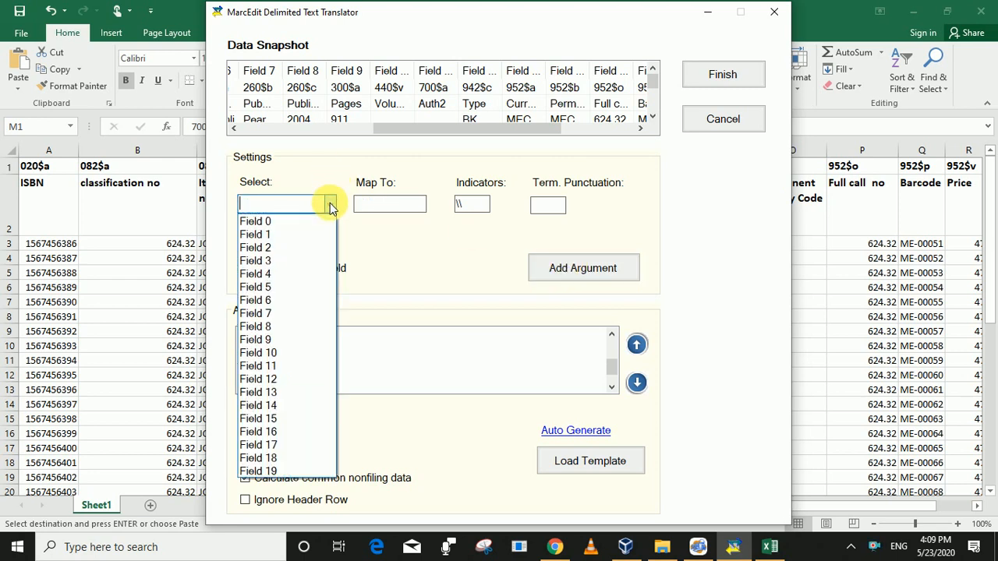
left_click(301, 393)
left_click_drag(610, 373, 611, 404)
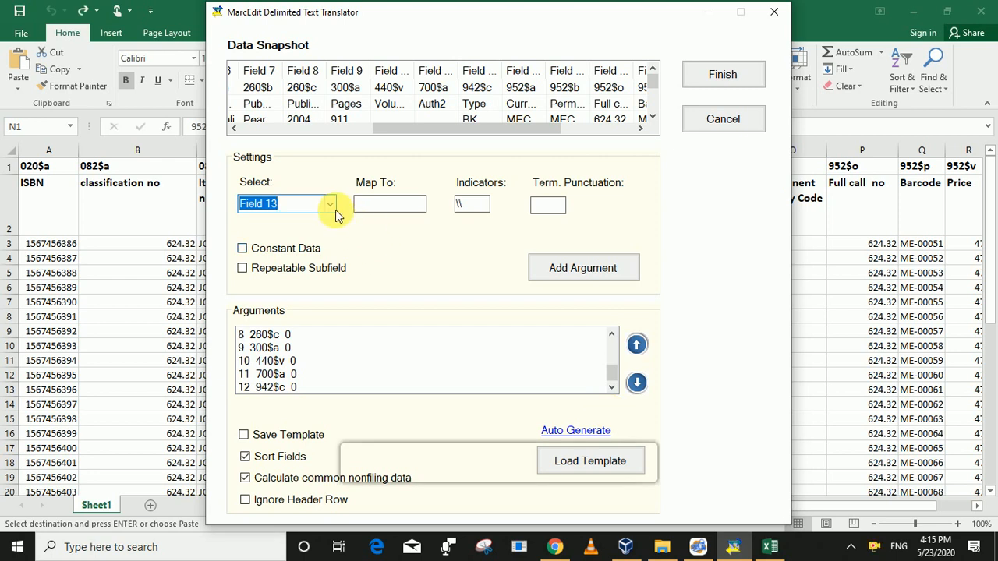
left_click(372, 206)
right_click(373, 207)
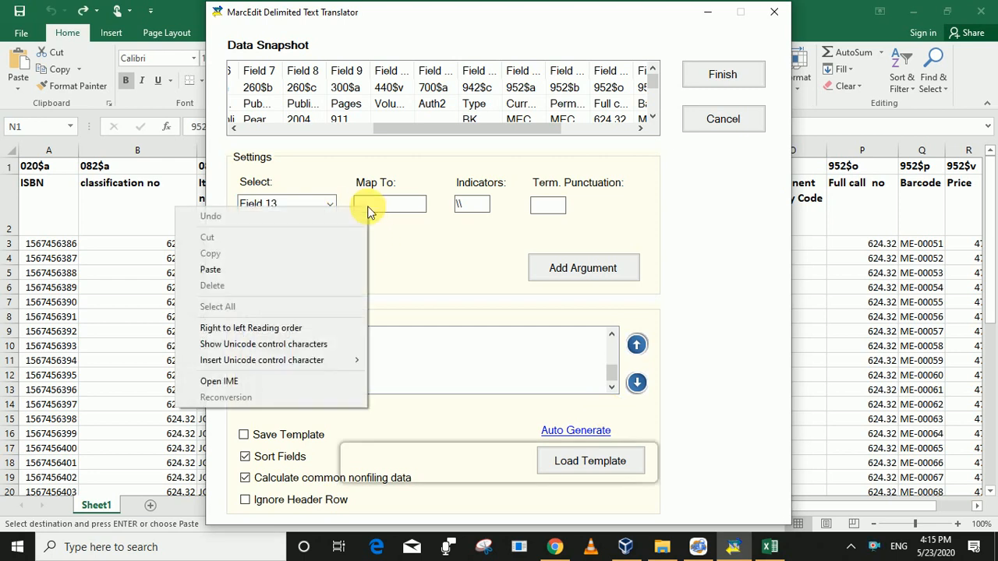
left_click(286, 268)
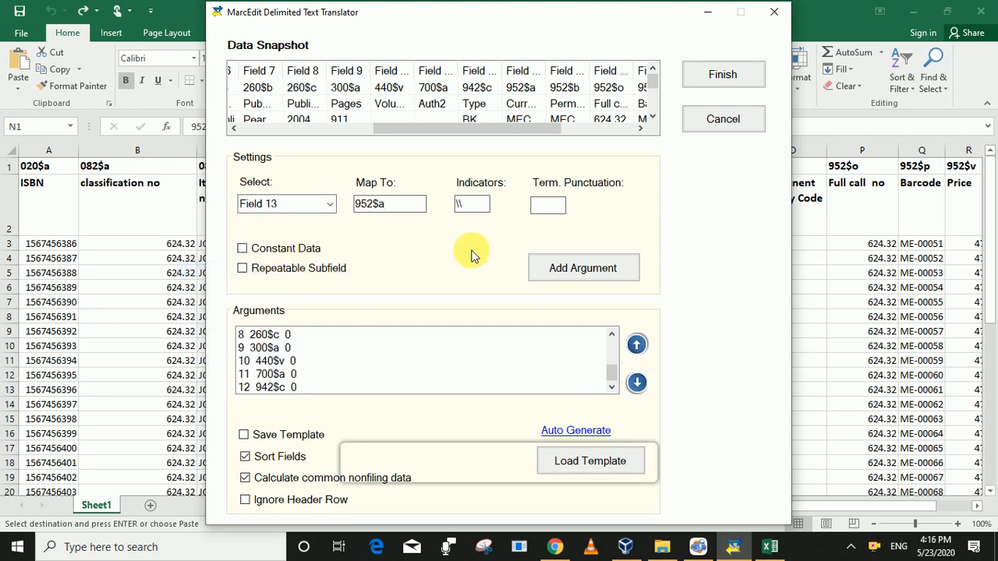
left_click(586, 269)
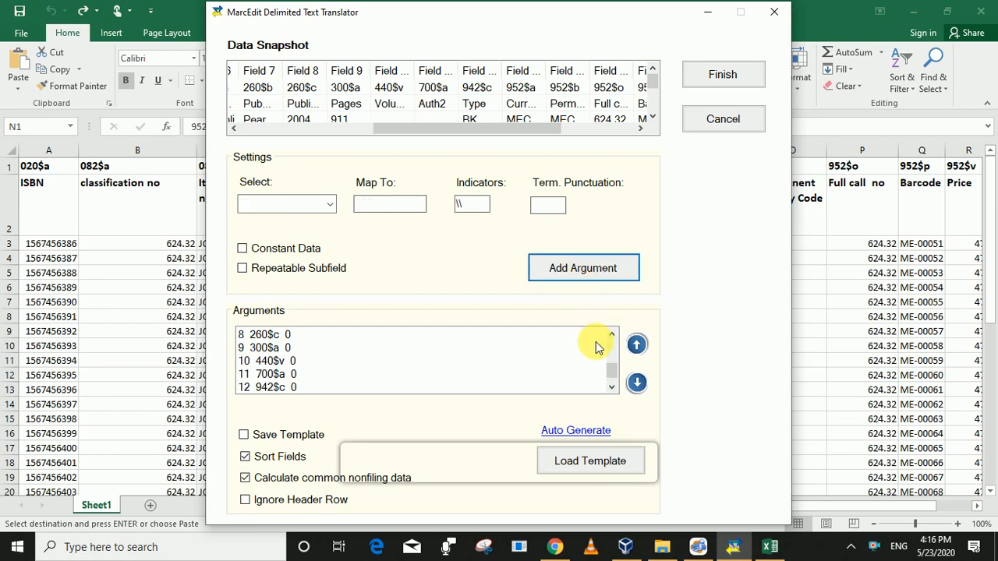
left_click_drag(612, 377, 614, 386)
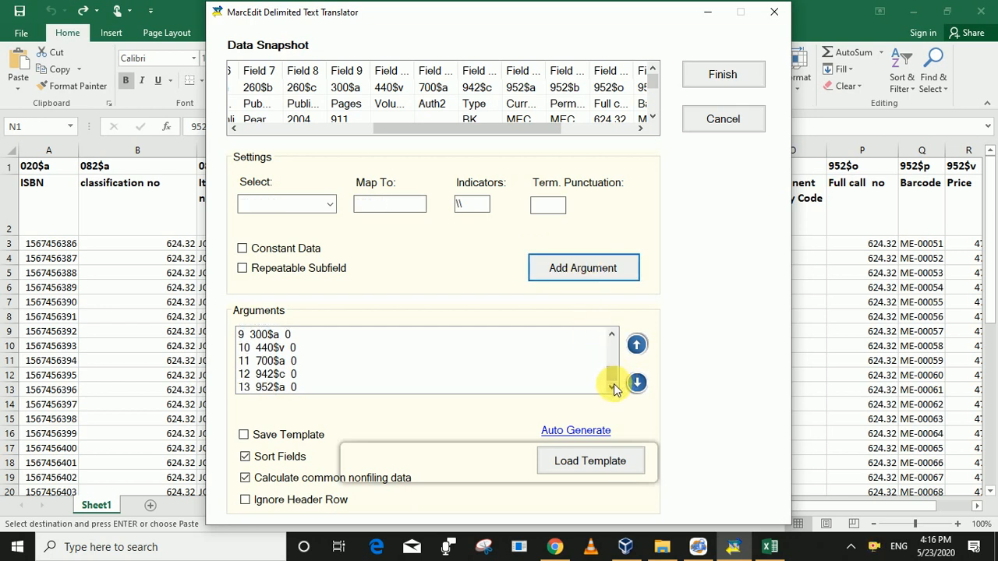
- Map Field 14 to the tag 952$b copied from cell O1 of the catalogue workbook and add the argument
left_click(328, 205)
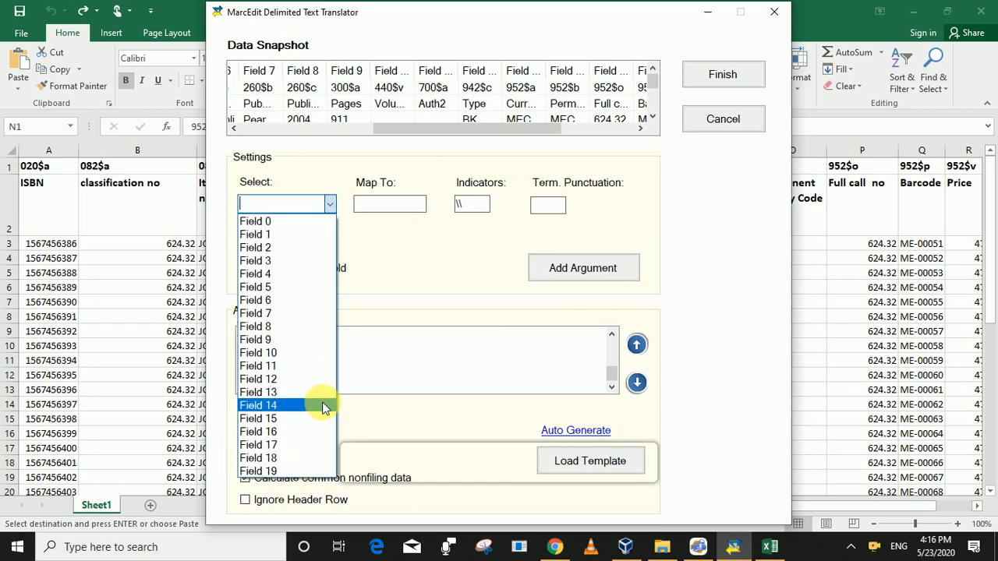
left_click(322, 405)
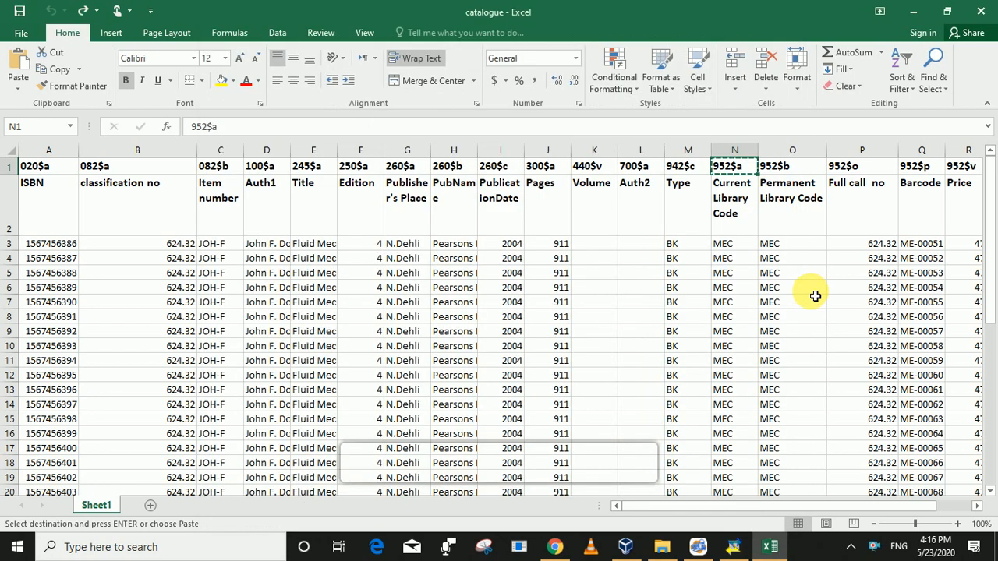
left_click(785, 167)
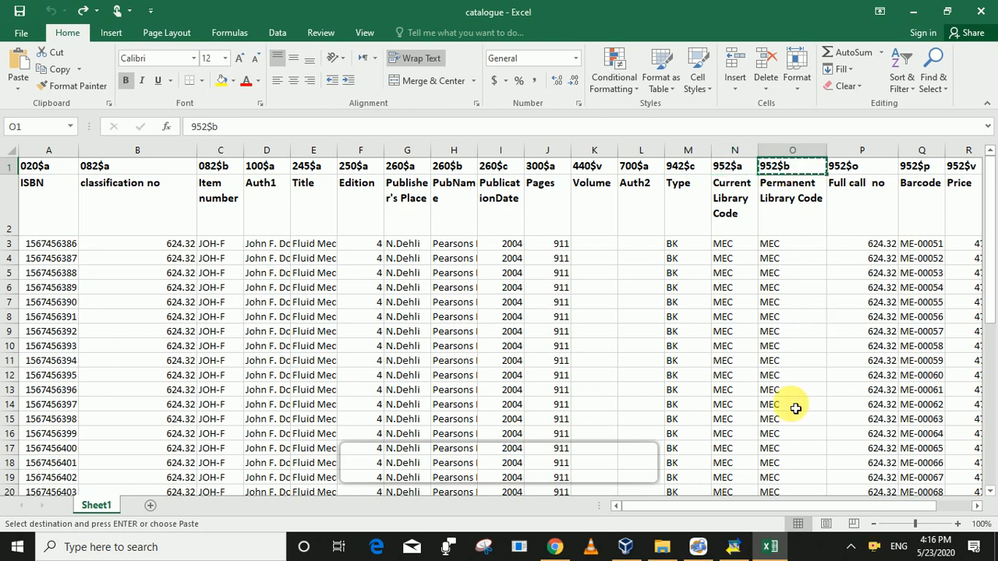
left_click(732, 547)
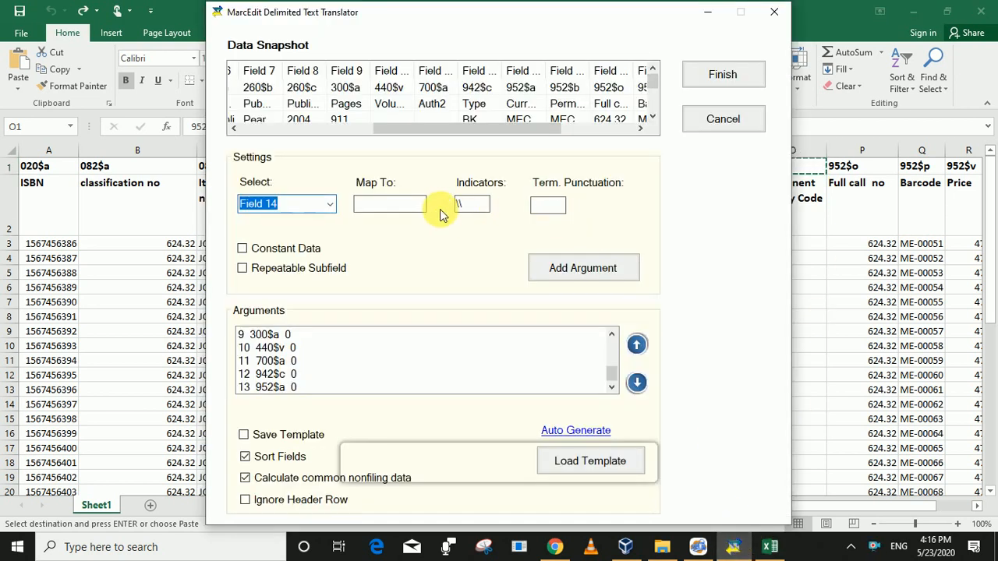
left_click(416, 207)
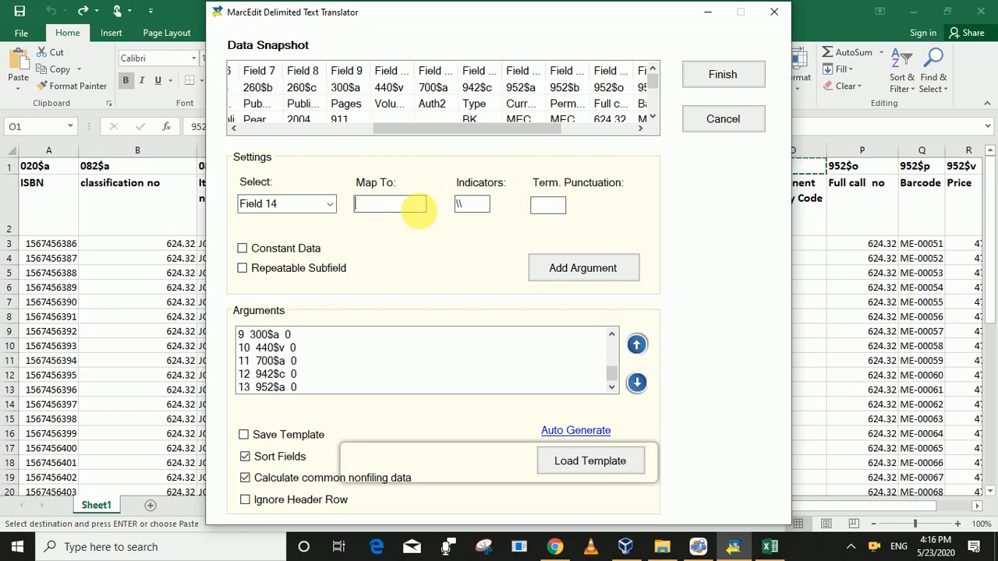
left_click(575, 268)
- Map Field 15 to the tag 952$o copied from cell P1 of the catalogue workbook and add the argument
left_click(330, 209)
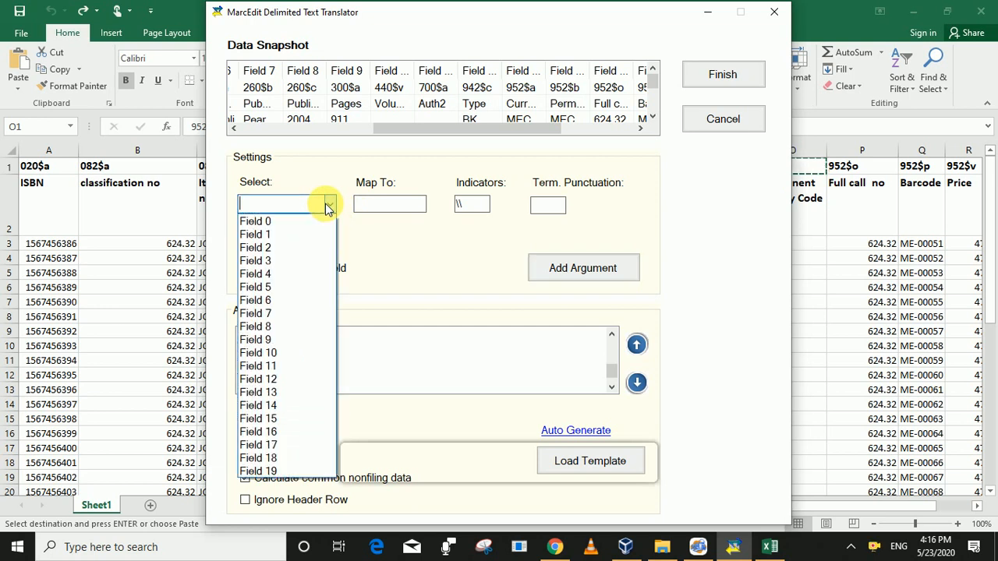
left_click(315, 418)
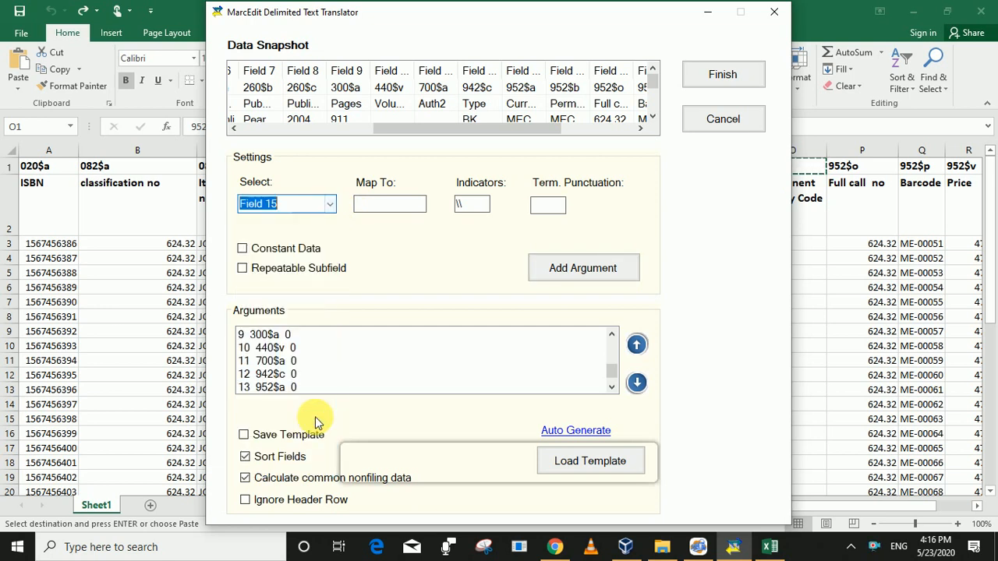
left_click(861, 171)
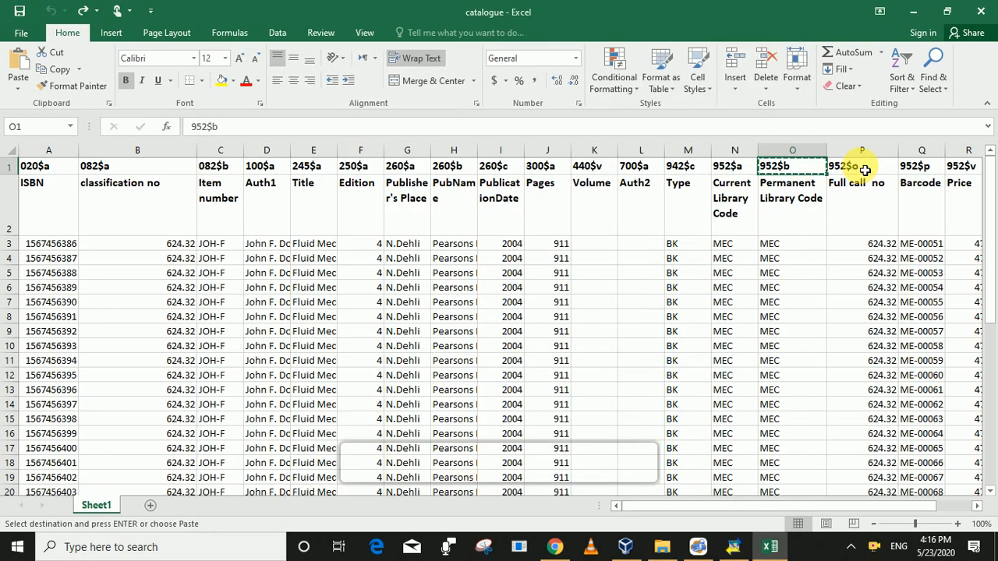
left_click(860, 168)
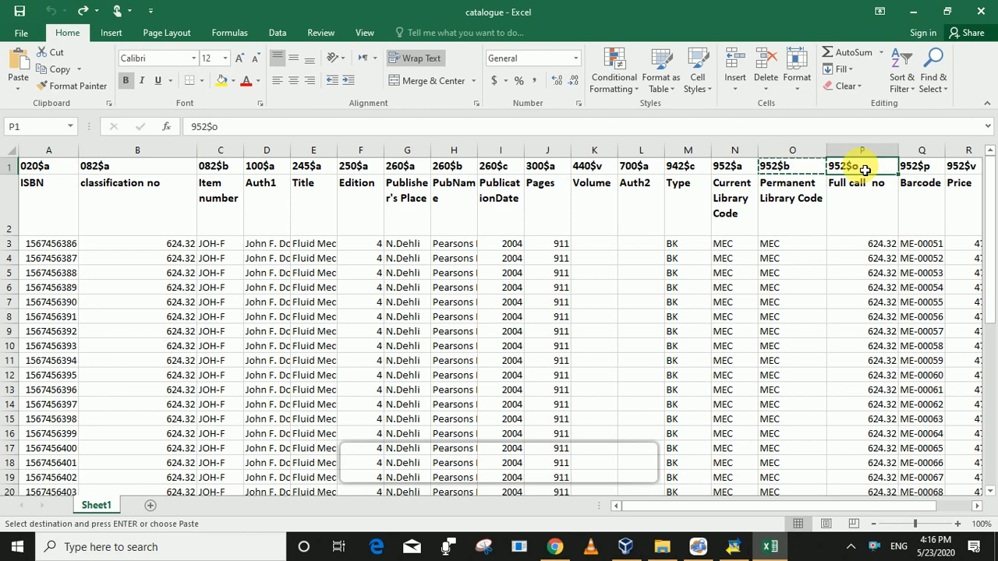
left_click(733, 547)
left_click(413, 205)
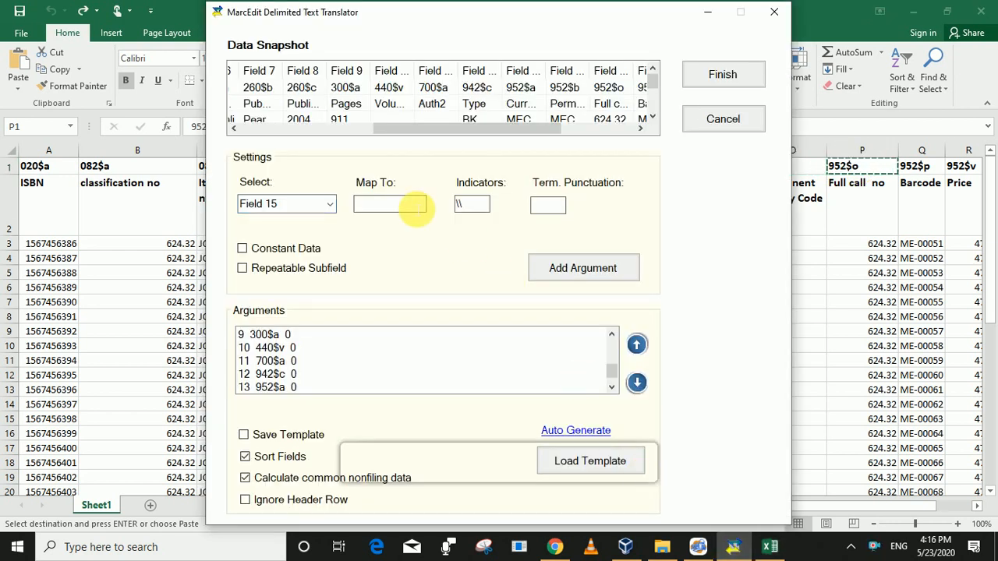
left_click(549, 269)
- Map Field 16 to the tag 952$p copied from cell Q1 of the catalogue workbook, add the argument and check the arguments list
left_click(329, 203)
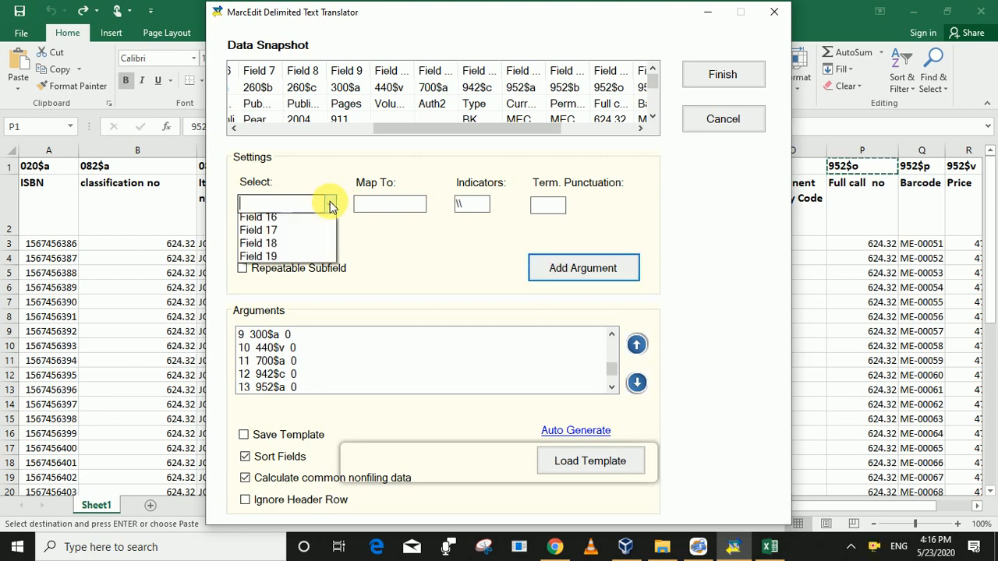
left_click(281, 431)
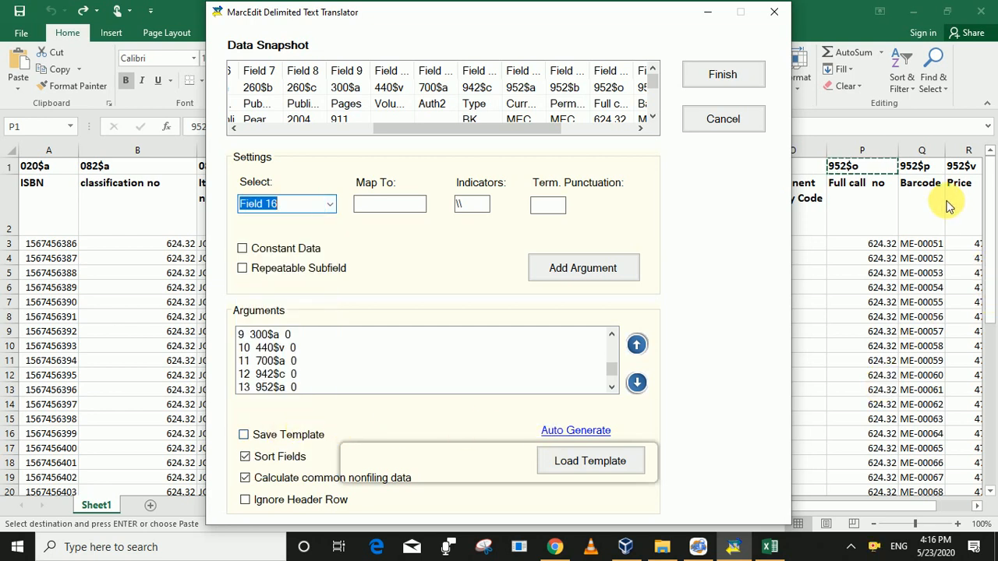
left_click(928, 170)
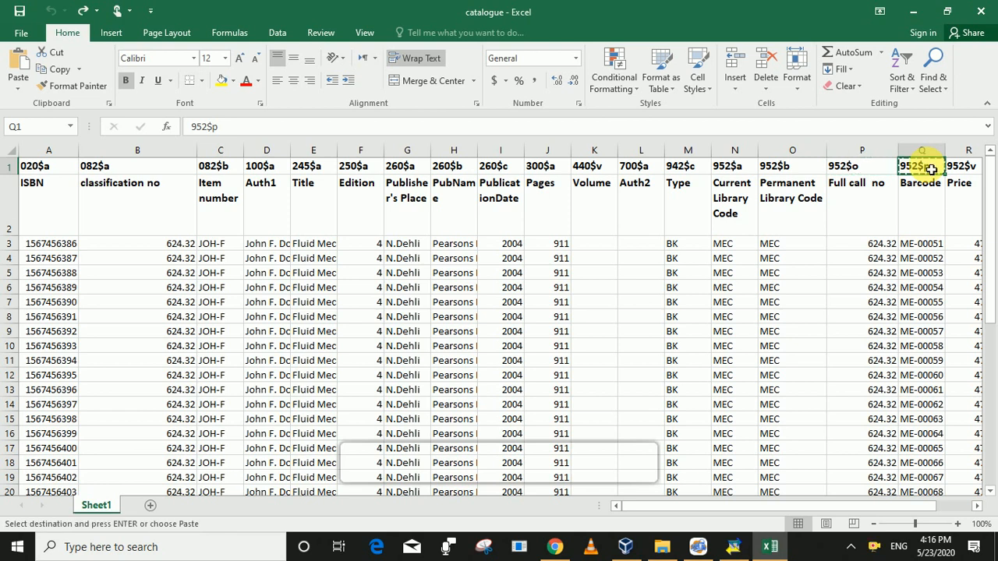
left_click(737, 552)
left_click(390, 205)
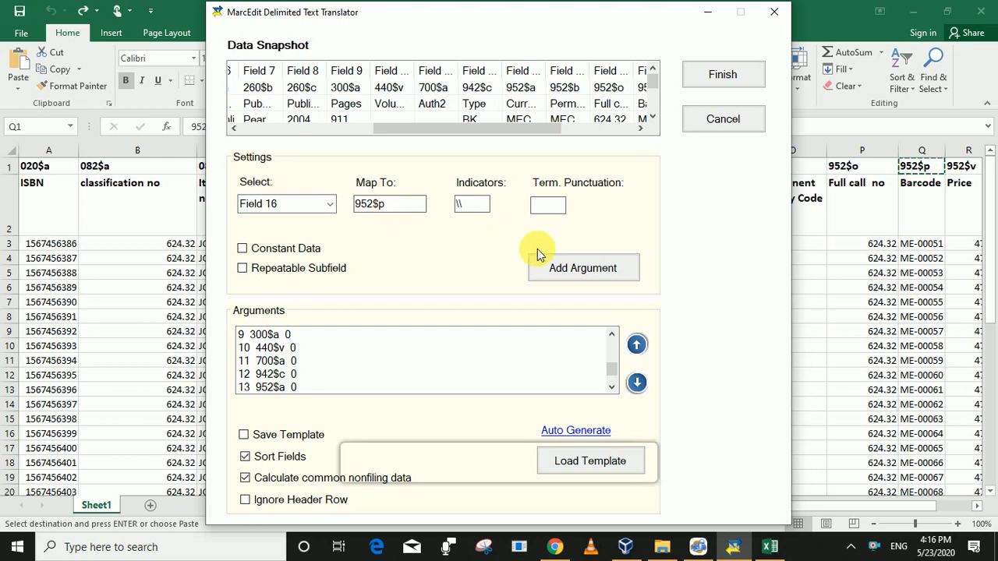
left_click(561, 267)
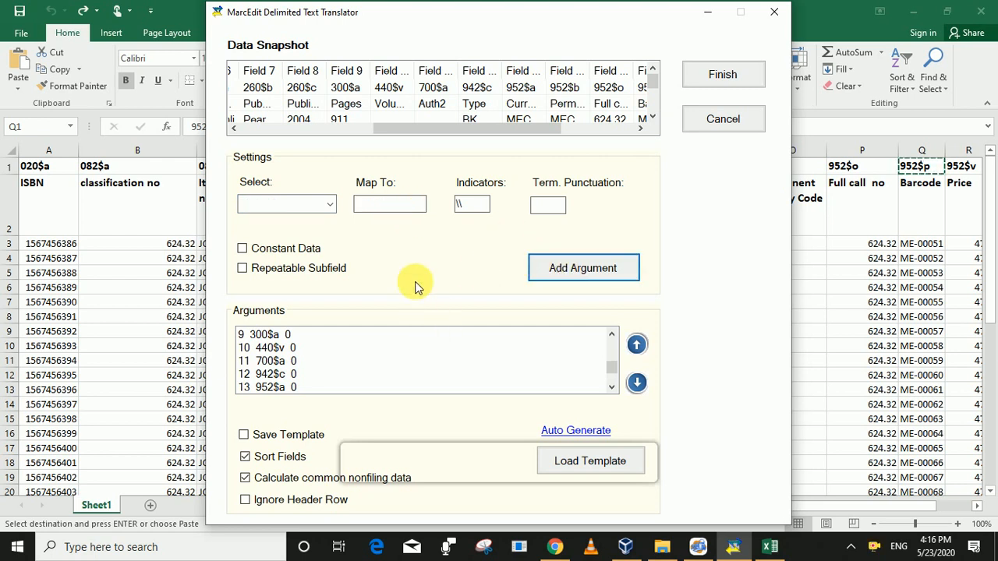
left_click_drag(612, 378, 612, 388)
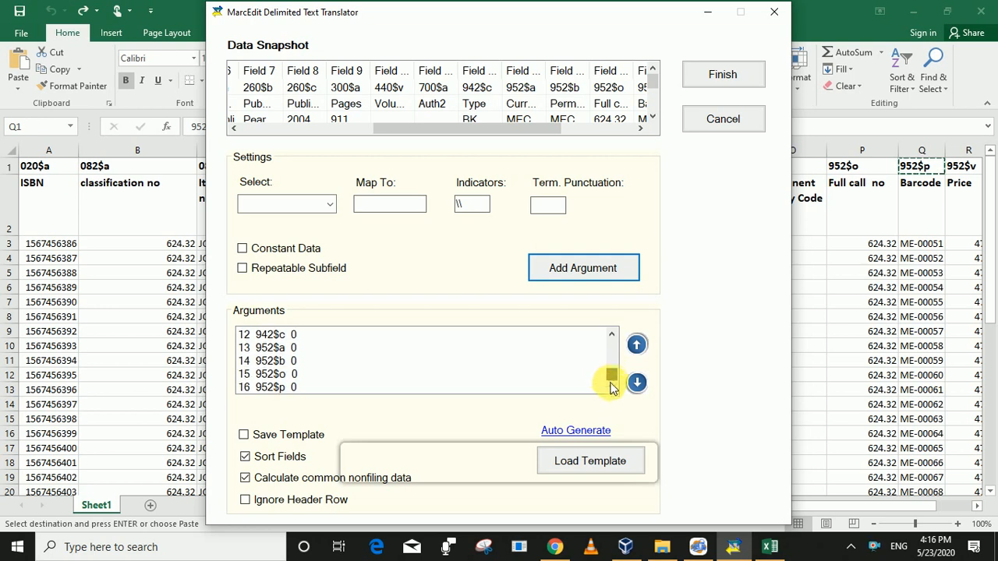
- Map Field 17 to the tag 952$v copied from cell R1 of the catalogue workbook, add the argument and check the arguments list
left_click(329, 204)
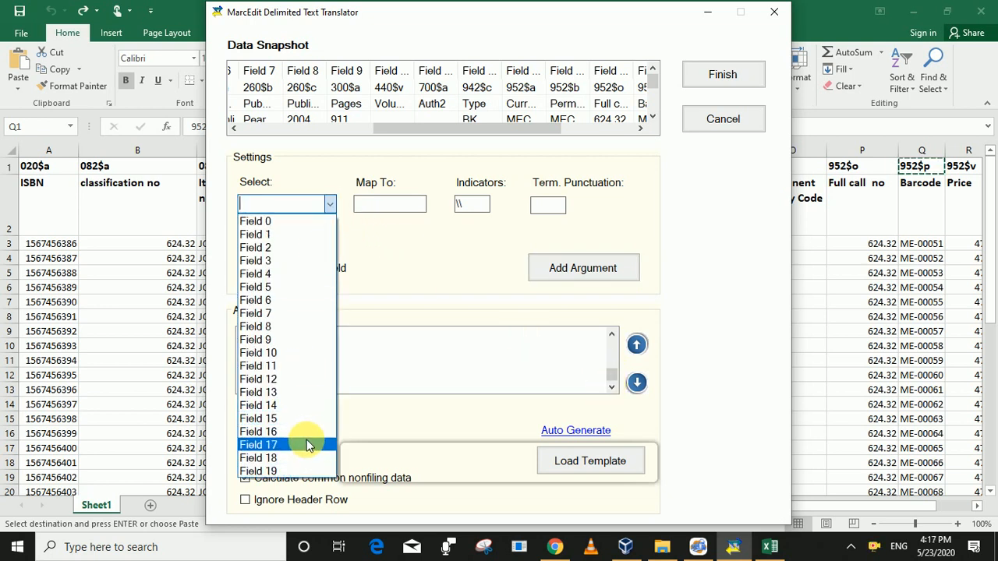
left_click(304, 444)
left_click(827, 442)
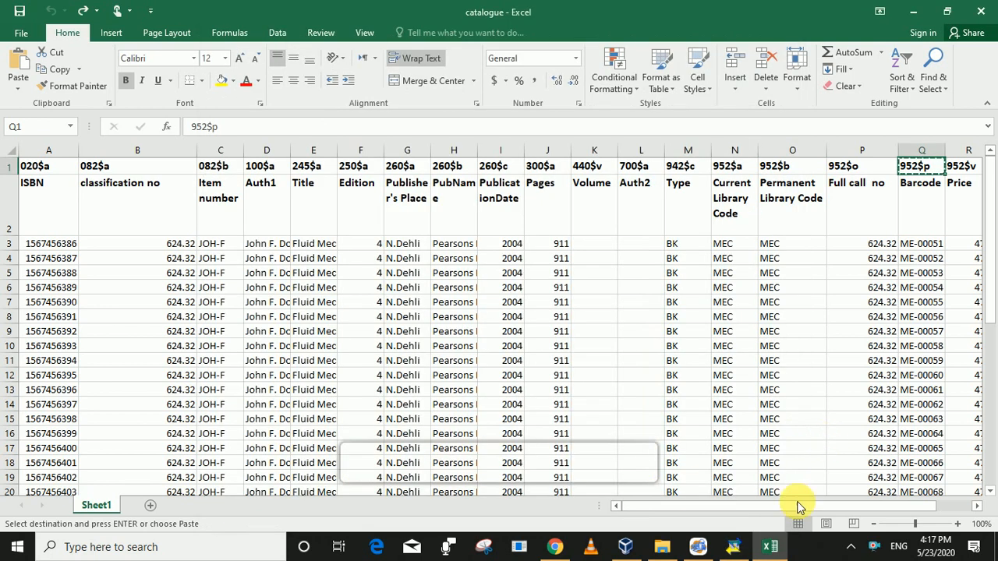
left_click_drag(796, 512, 896, 493)
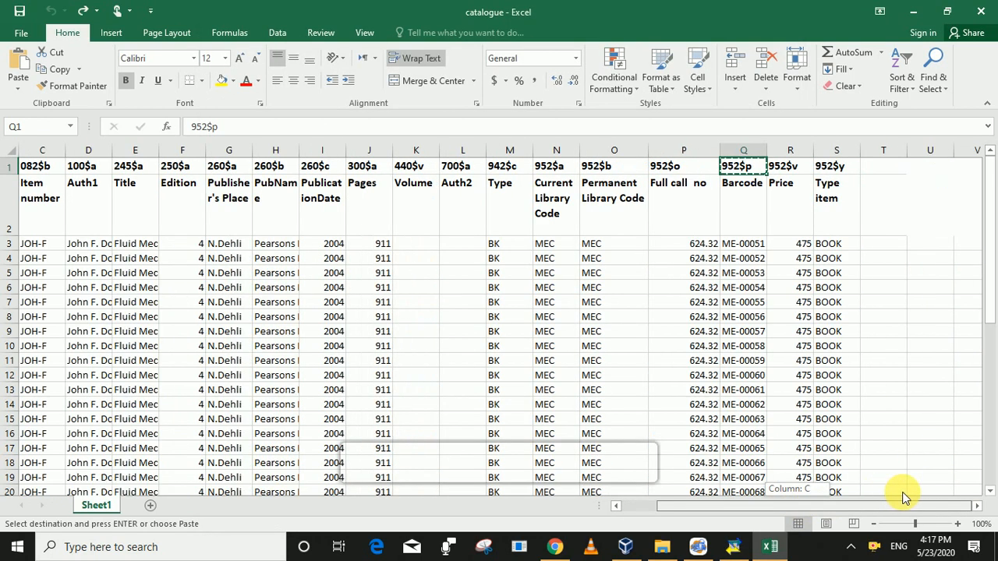
left_click(787, 175)
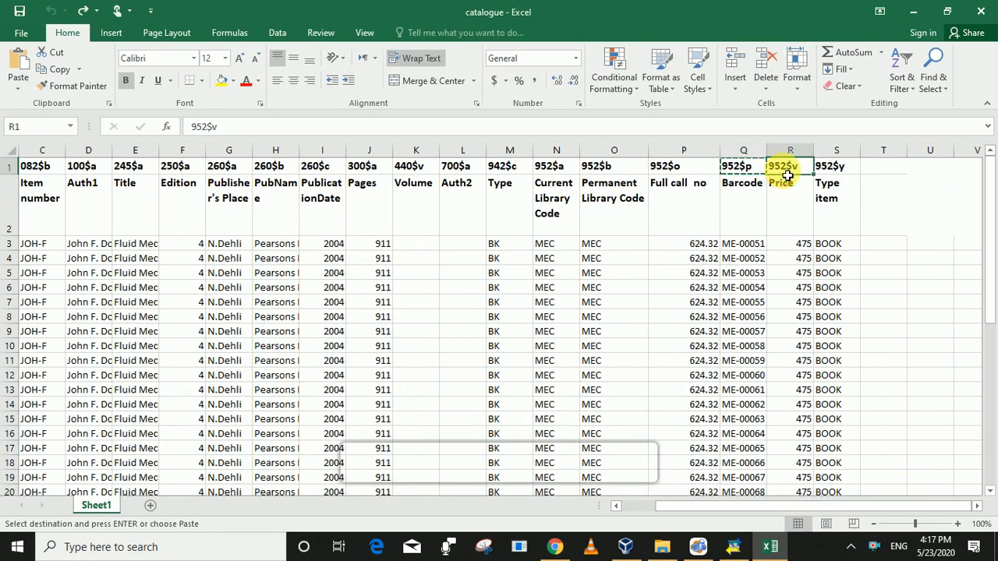
left_click(733, 546)
left_click(404, 209)
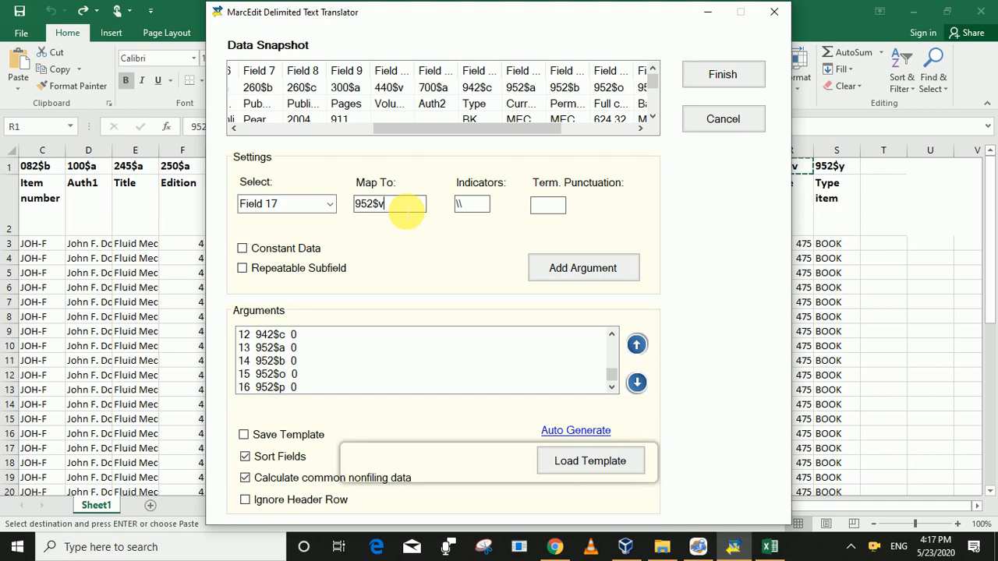
left_click(552, 270)
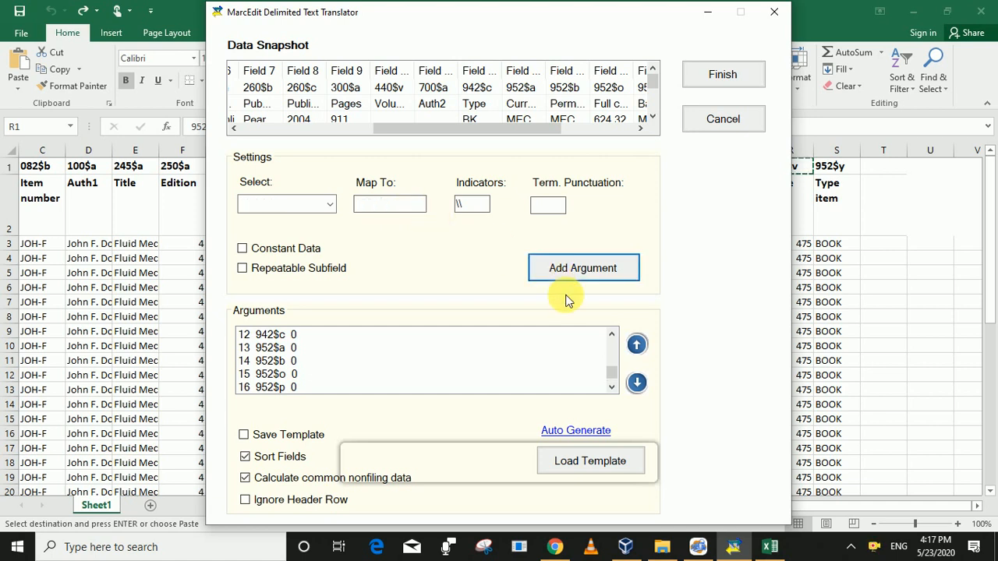
scroll(612, 370, "up", 2)
left_click(613, 380)
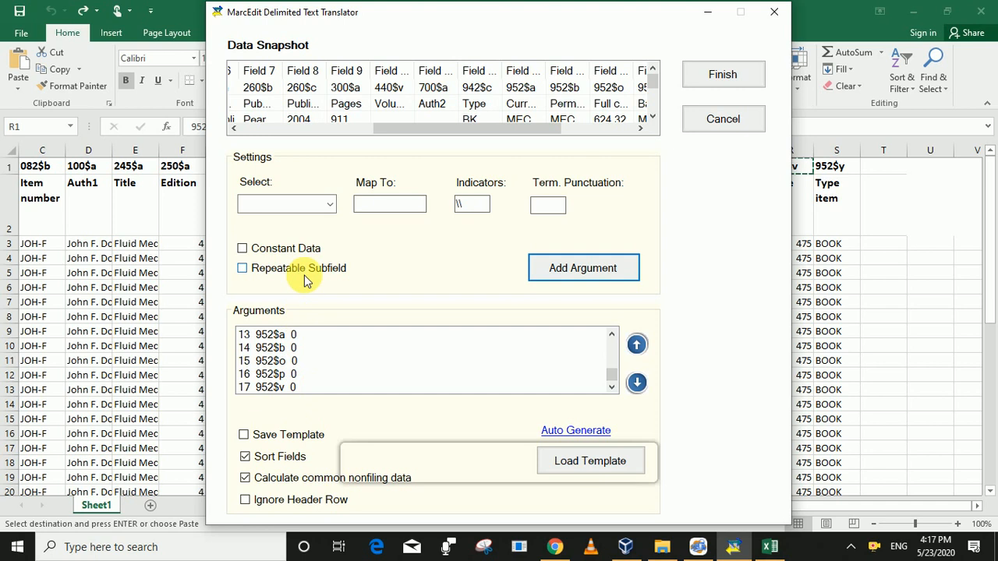
- Map Field 18 to the tag 952$y copied from cell S1 of the catalogue workbook and add the argument
left_click(330, 203)
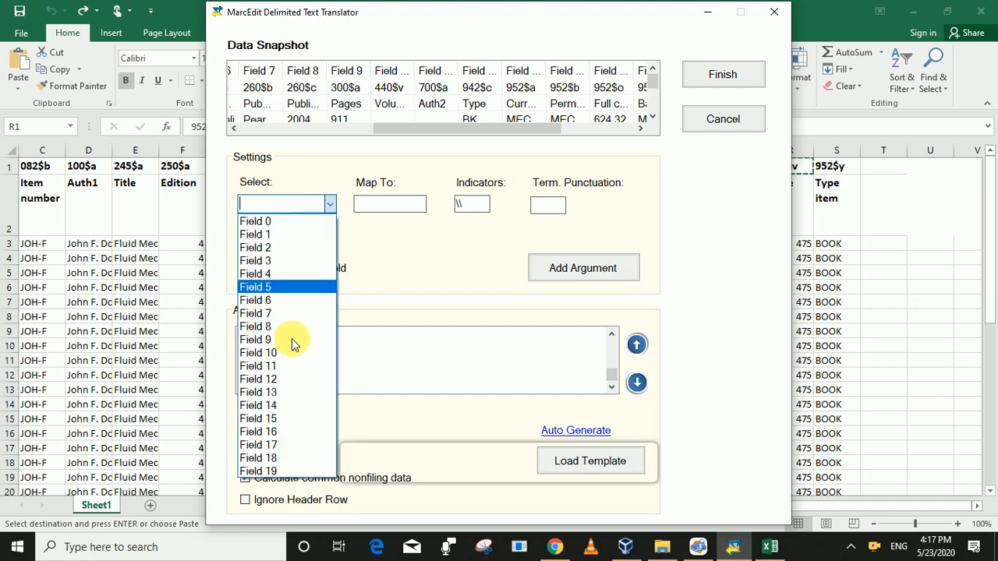
left_click(285, 459)
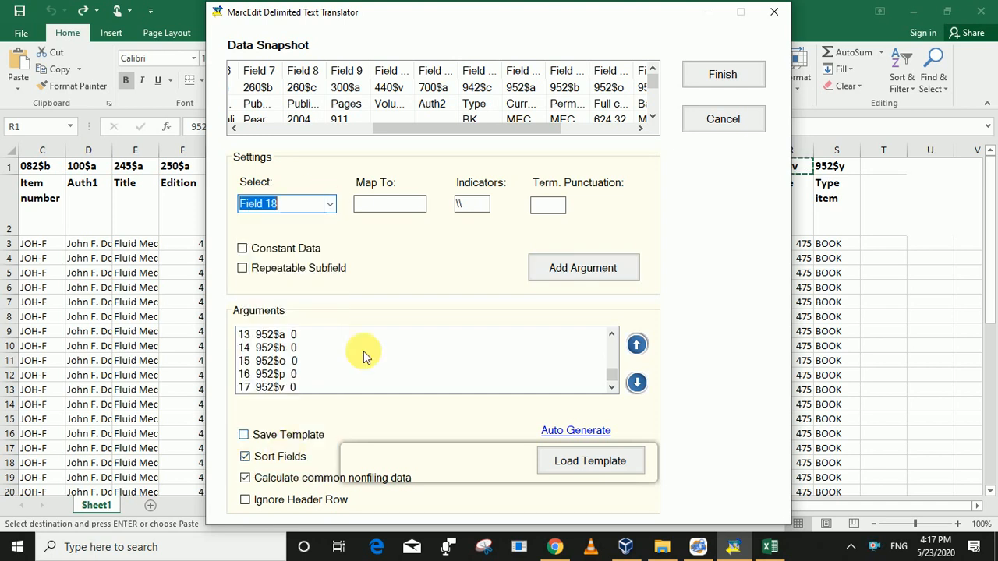
left_click(842, 164)
left_click(844, 169)
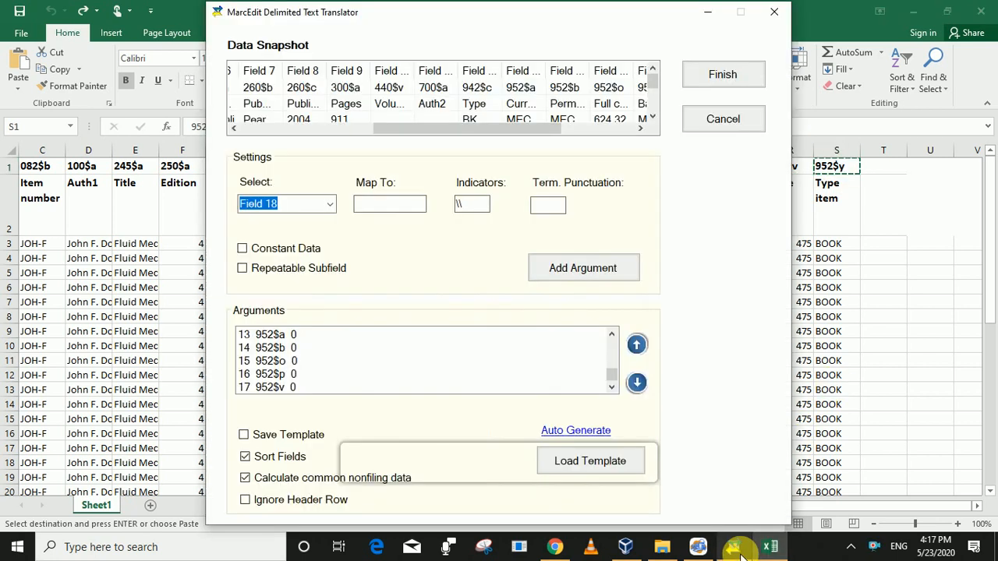
left_click(733, 546)
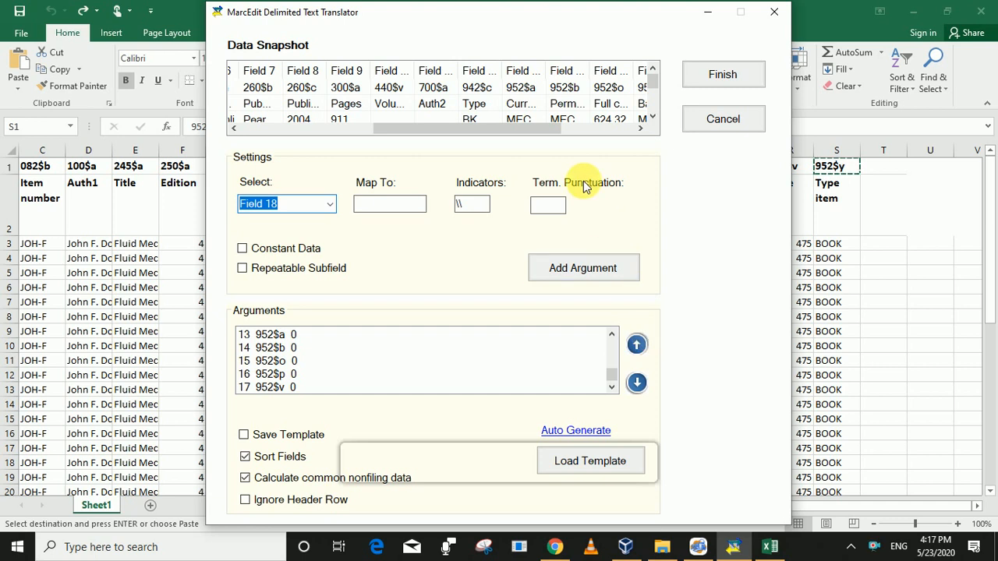
left_click(390, 204)
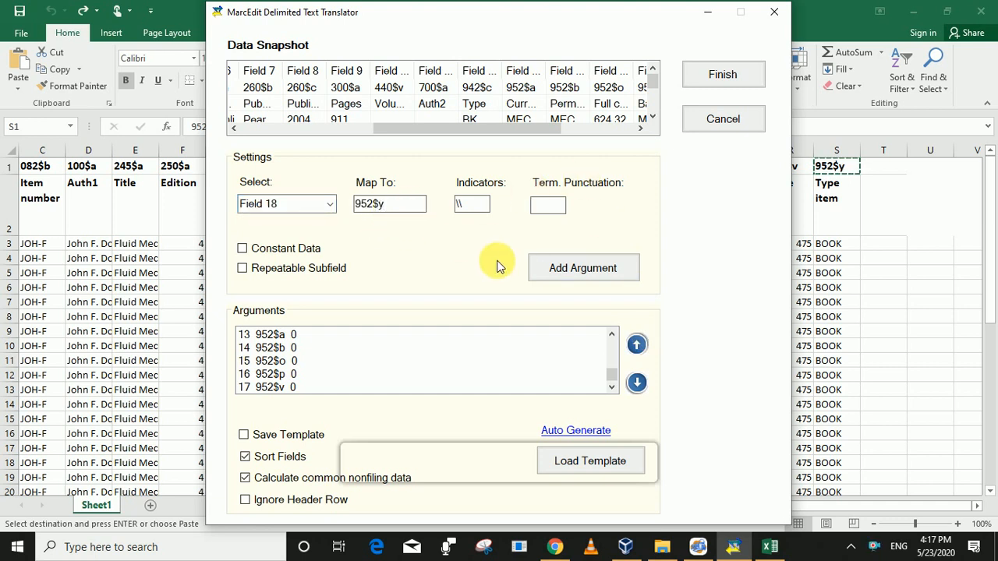
left_click(565, 272)
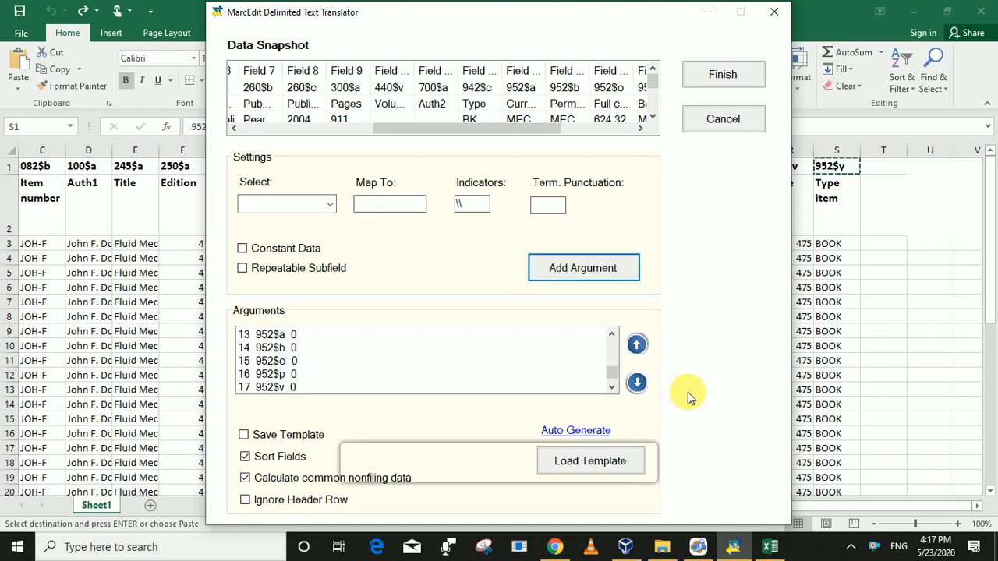
- Join the 082$a and 082$b arguments so both subfields belong to one 082 field
left_click_drag(614, 374, 612, 330)
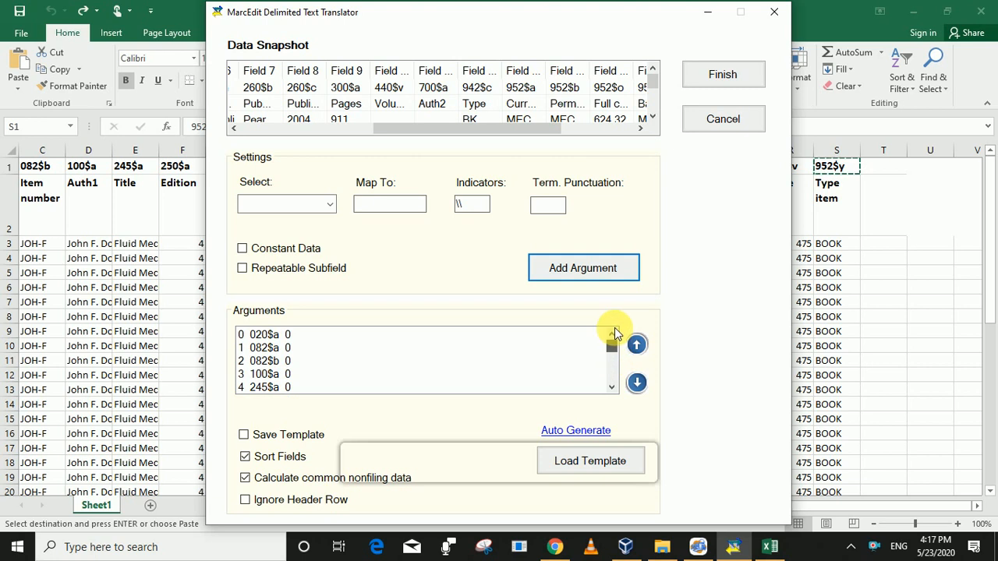
left_click(266, 351)
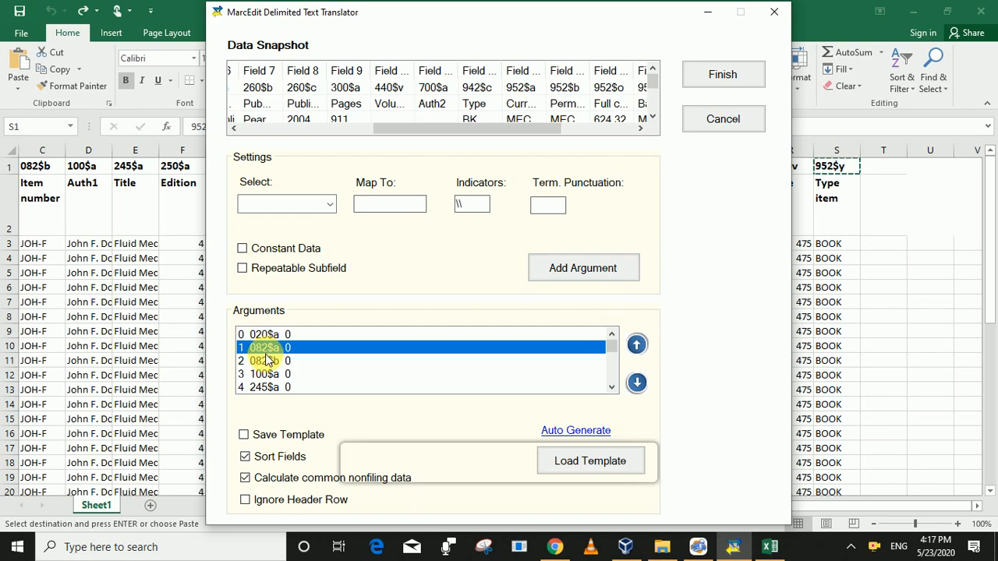
left_click(269, 360, "shift")
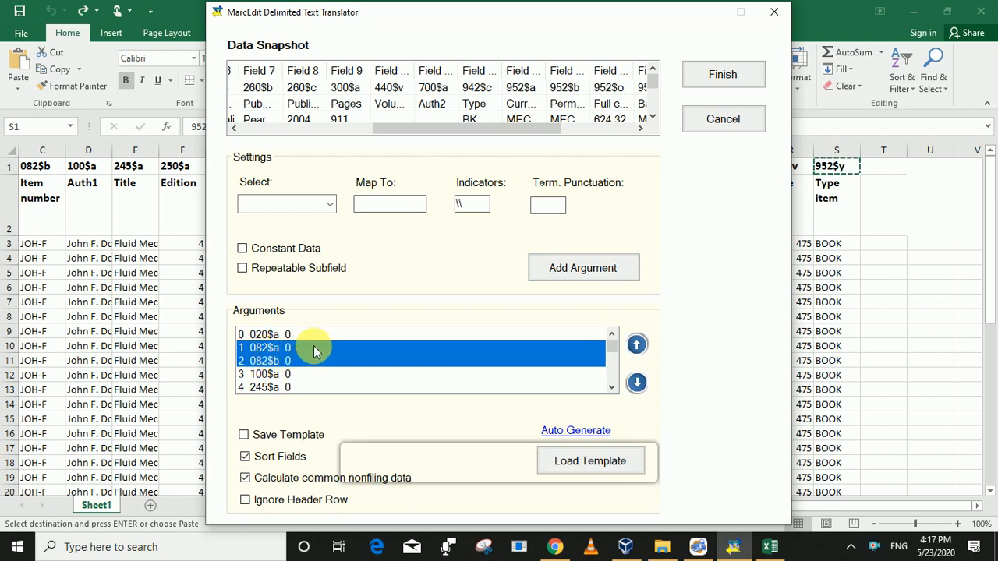
right_click(314, 348)
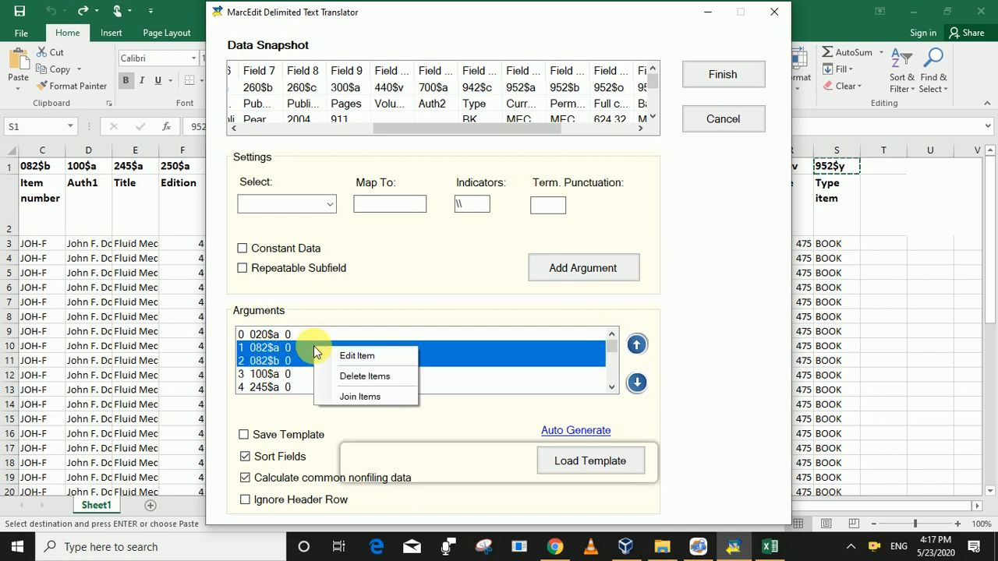
left_click(360, 398)
- Join the 260$a, 260$b and 260$c arguments into one 260 field
left_click(612, 388)
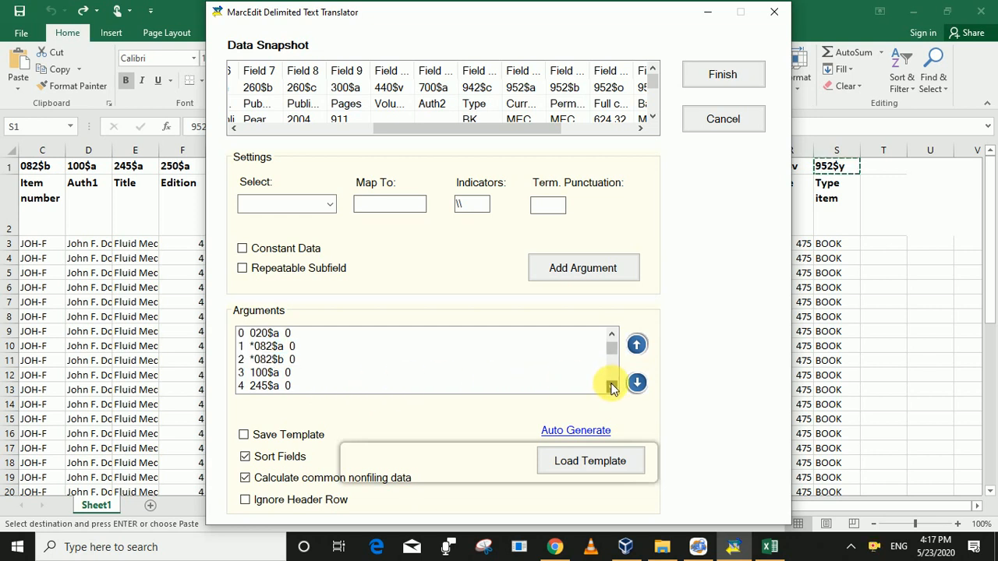
left_click(612, 388)
left_click(612, 388)
left_click(611, 388)
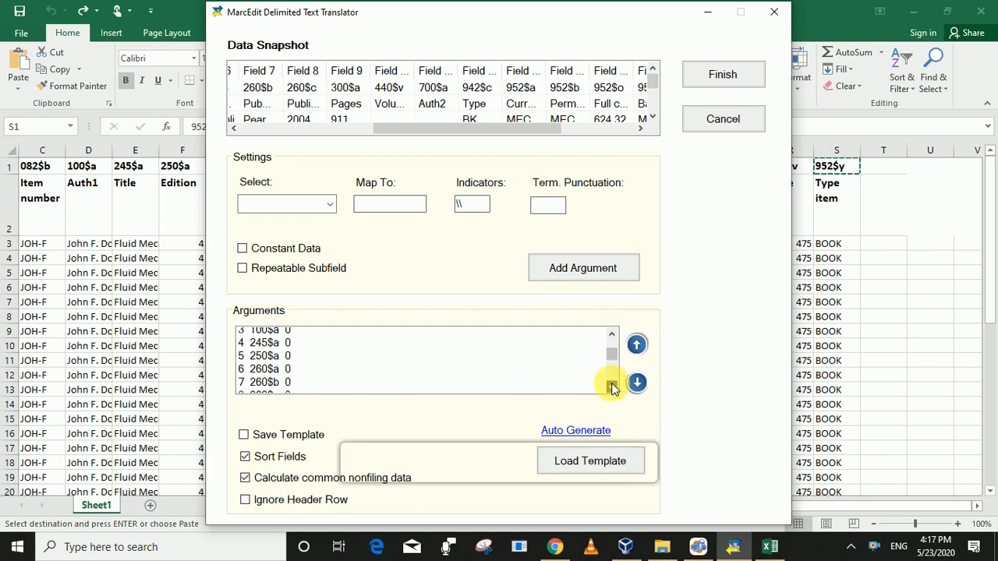
left_click(612, 388)
left_click(612, 388)
left_click(612, 388)
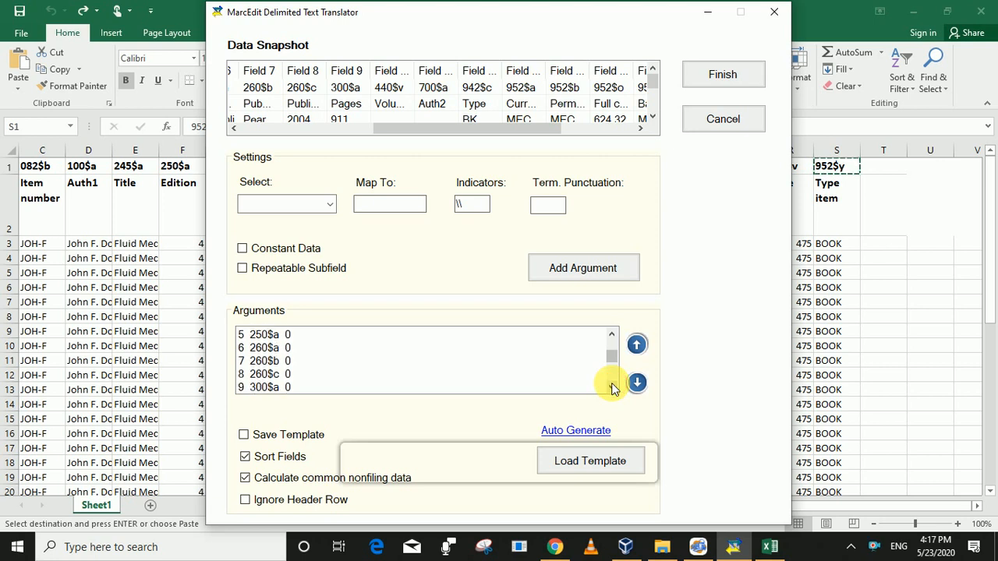
left_click(265, 352)
left_click_drag(265, 361, 270, 373)
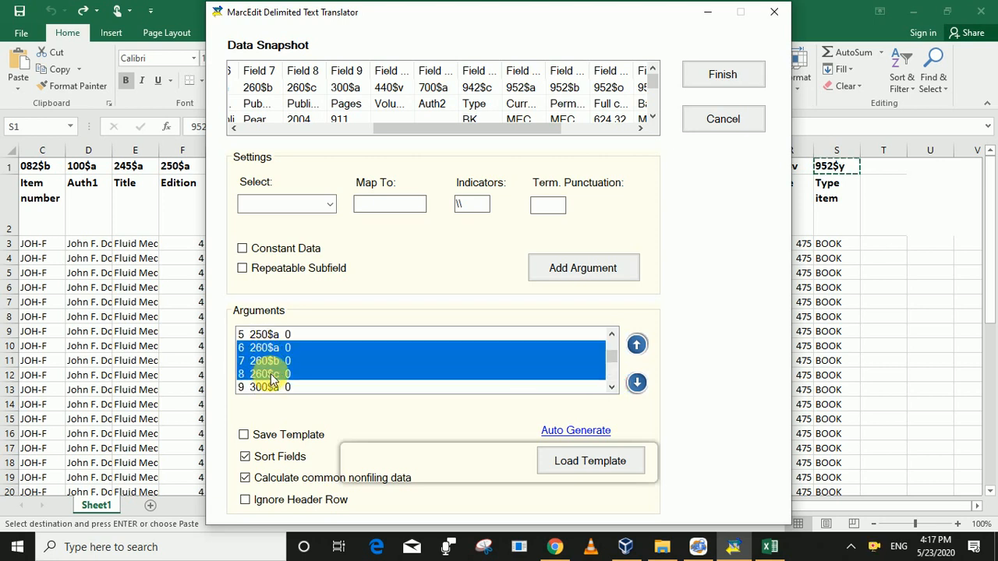
right_click(385, 353)
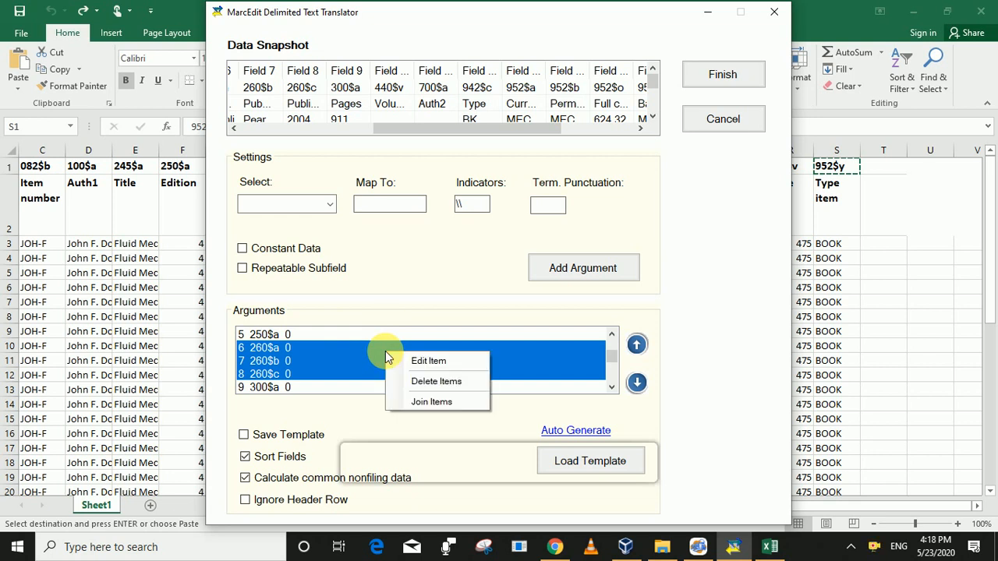
left_click(431, 402)
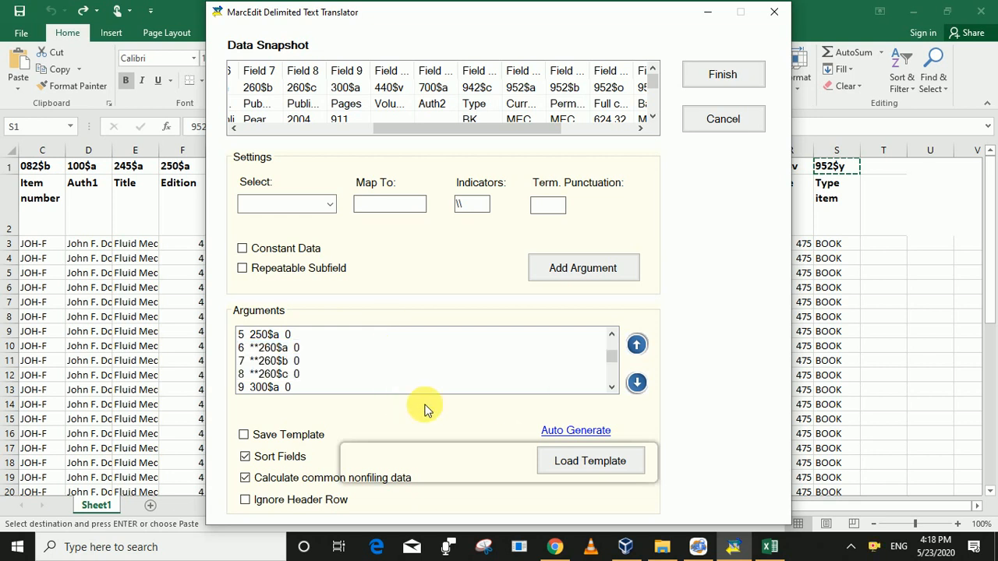
- Join the 952$a, 952$b, 952$o, 952$p, 952$v and 952$y arguments into one 952 field, and finish the translation
left_click(612, 388)
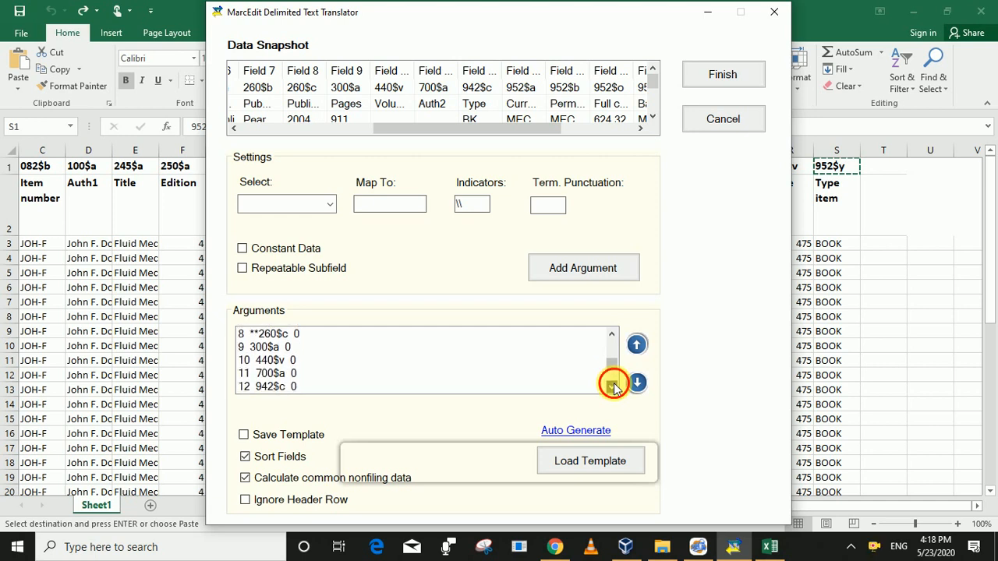
left_click(612, 388)
left_click(612, 387)
left_click(612, 388)
left_click(612, 388)
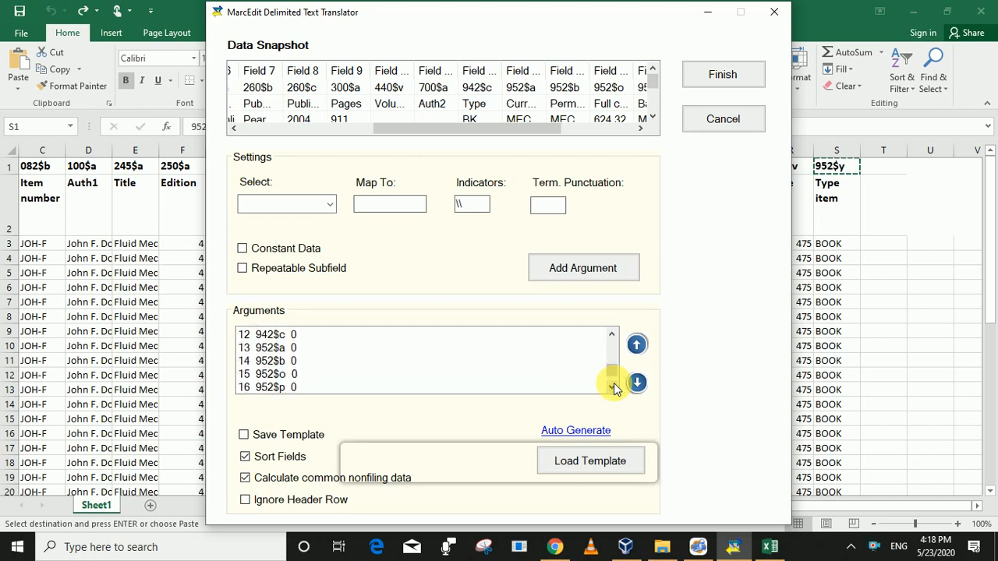
left_click(612, 388)
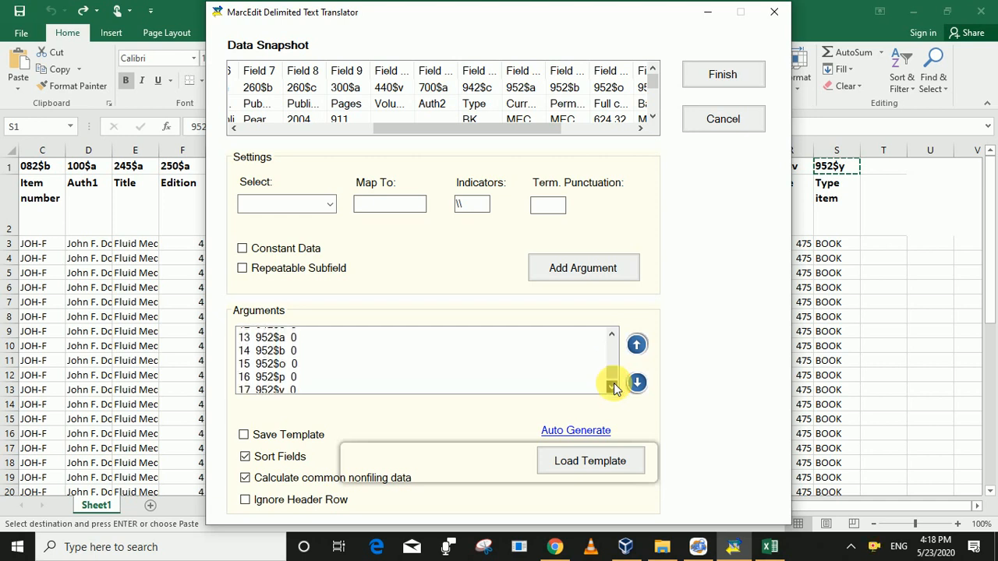
left_click(611, 336)
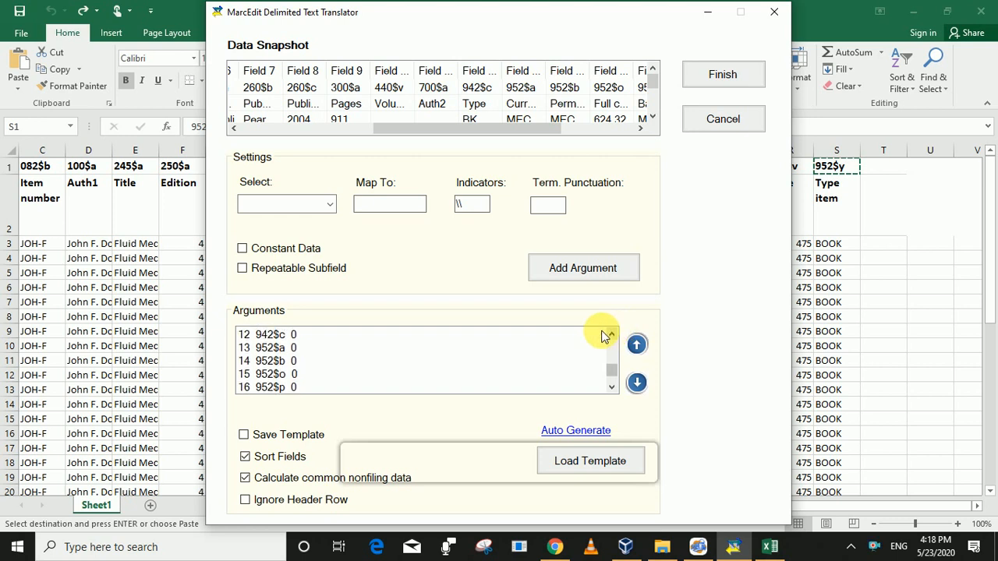
left_click(271, 350)
left_click(270, 363, "shift")
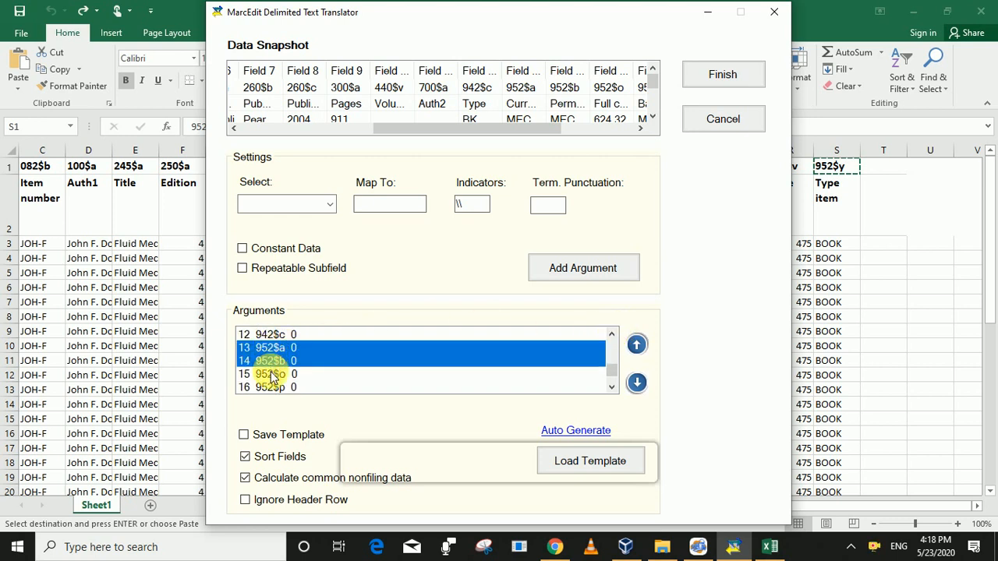
left_click(273, 375, "shift")
left_click(269, 388, "shift")
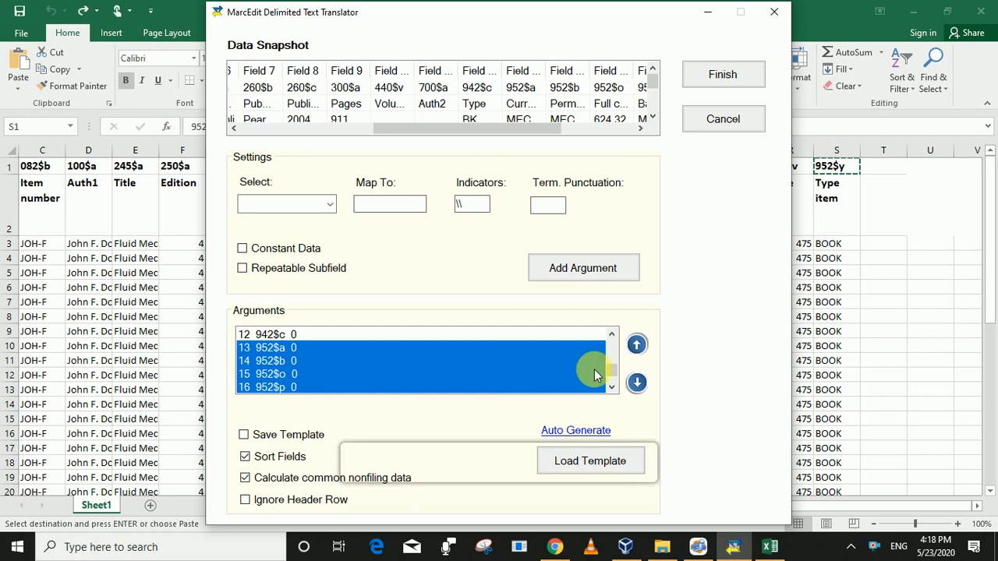
left_click(612, 387)
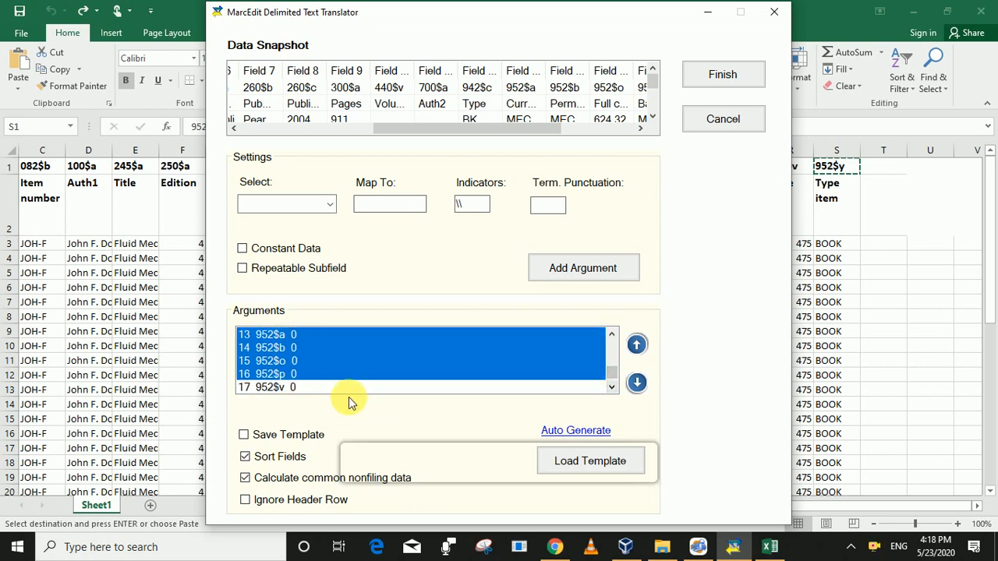
left_click(327, 389, "shift")
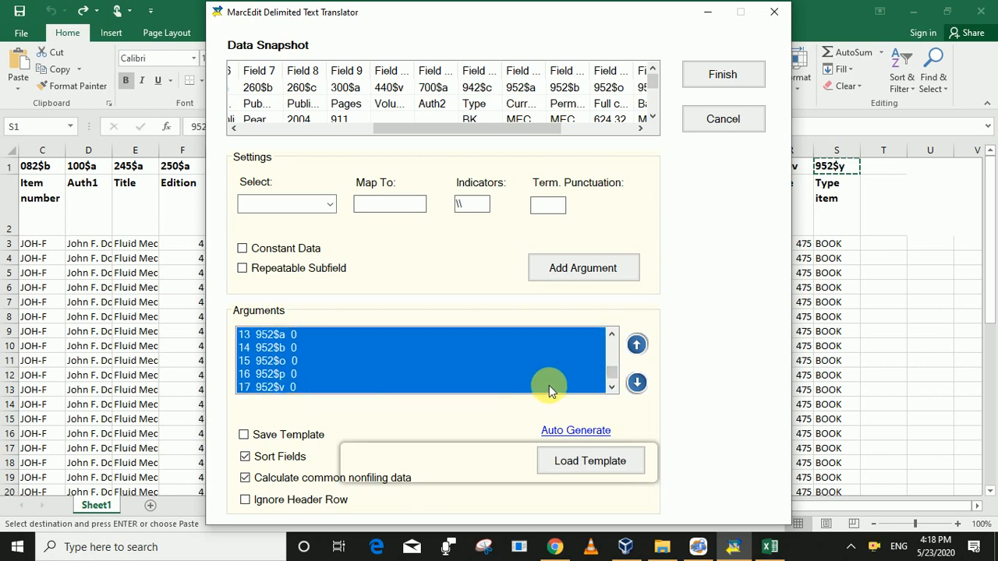
left_click(612, 387)
left_click(407, 384, "shift")
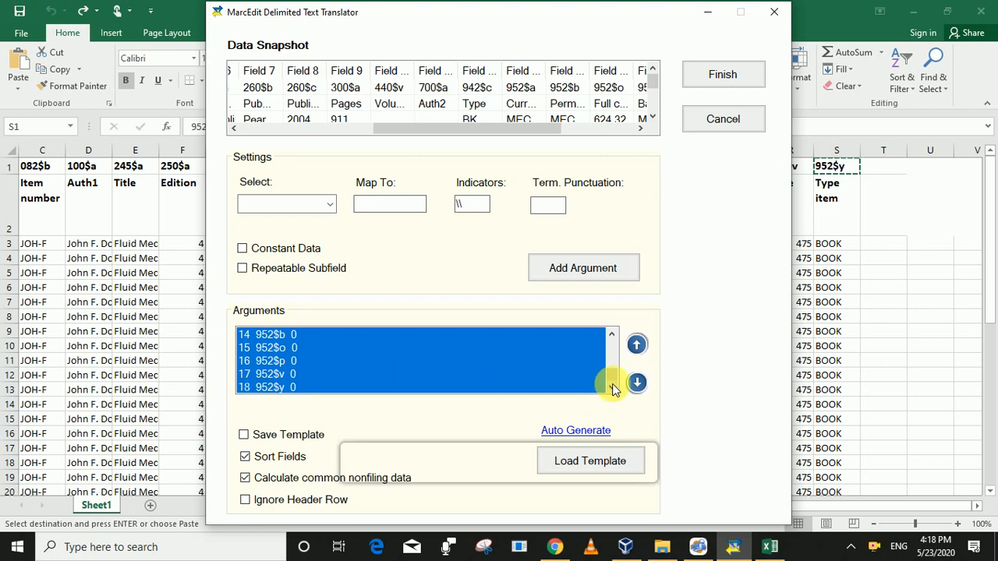
right_click(466, 363)
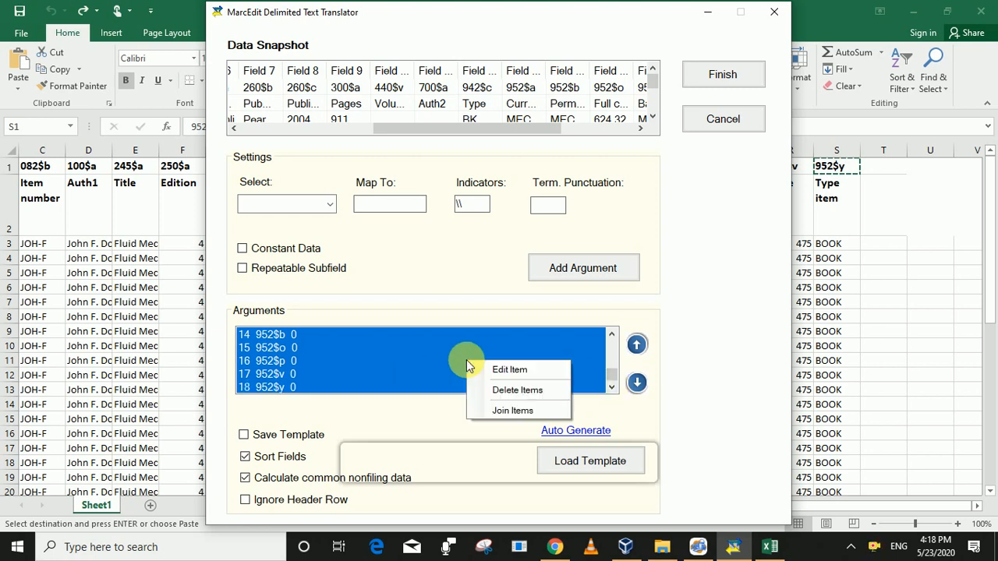
left_click(508, 411)
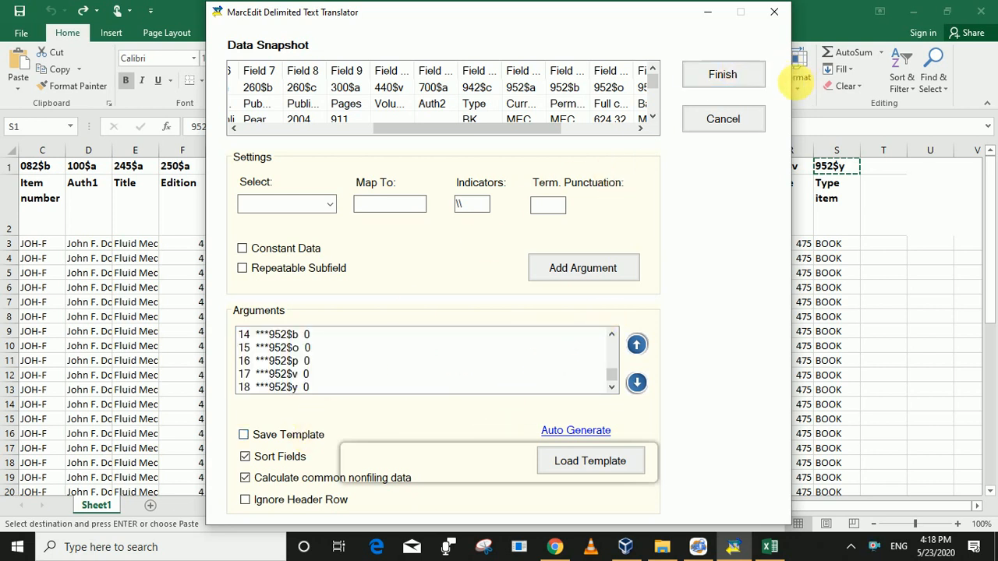
left_click(733, 75)
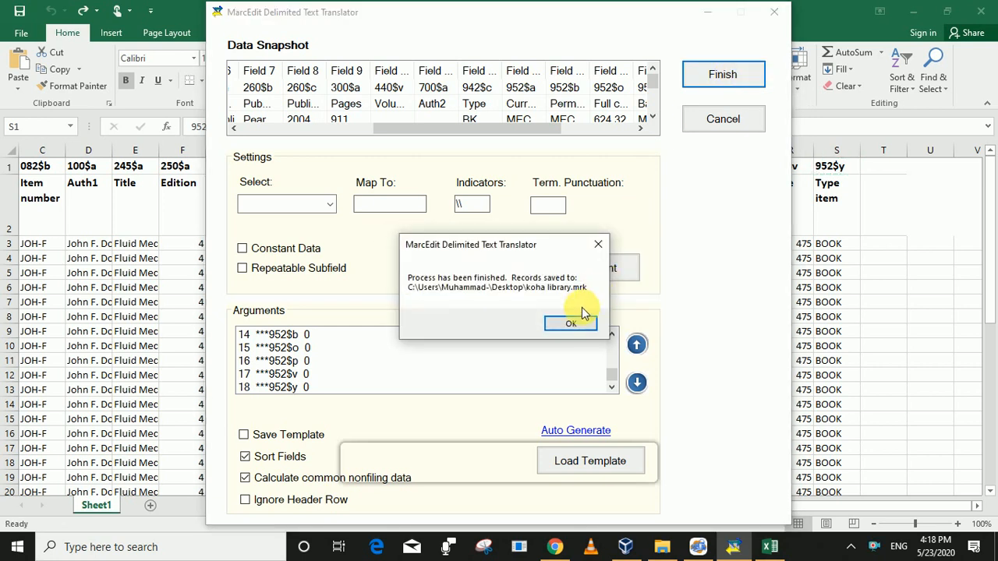
- Close the finished translator, the catalogue workbook without saving its changes, and the MarcEdit main window
left_click(573, 322)
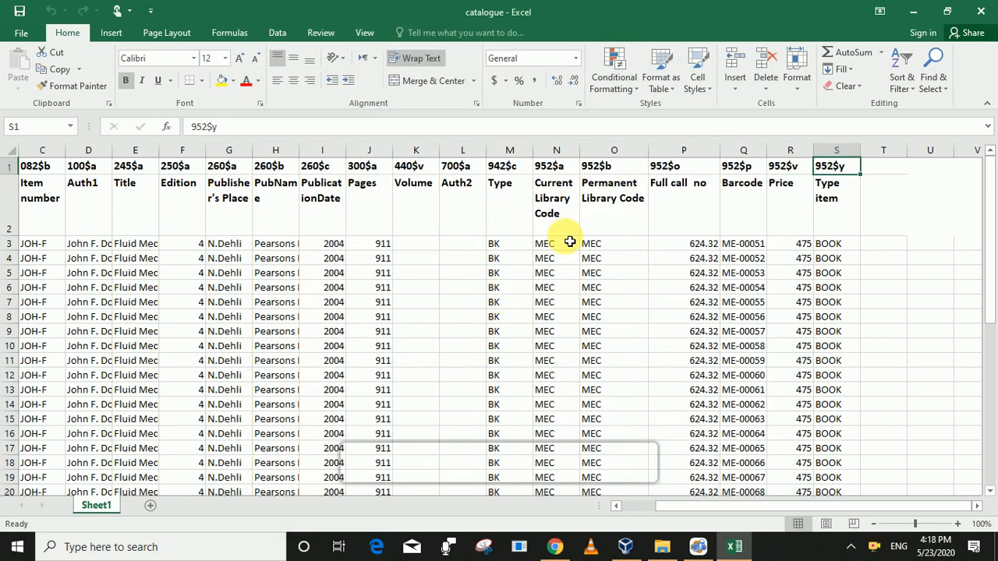
left_click(984, 7)
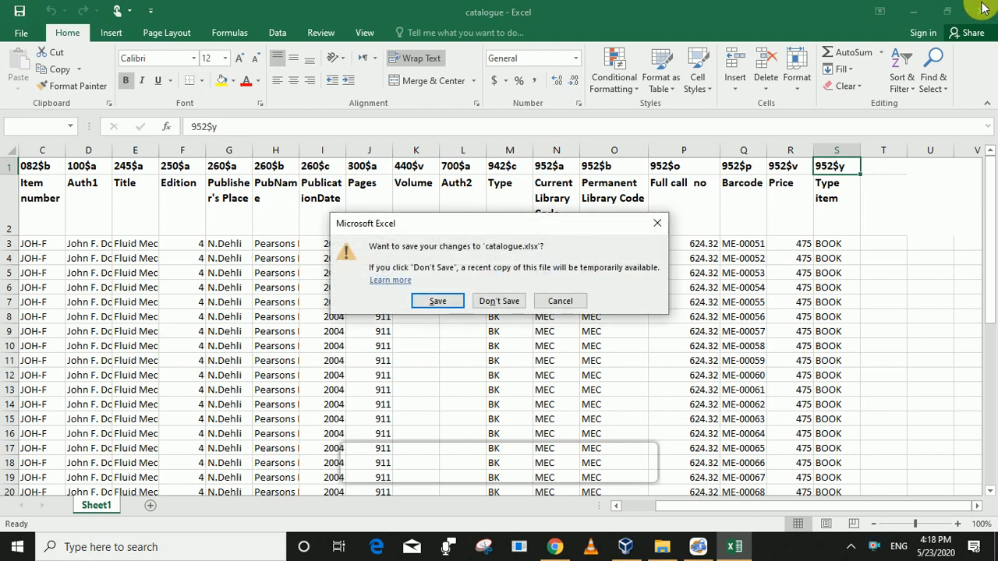
left_click(509, 301)
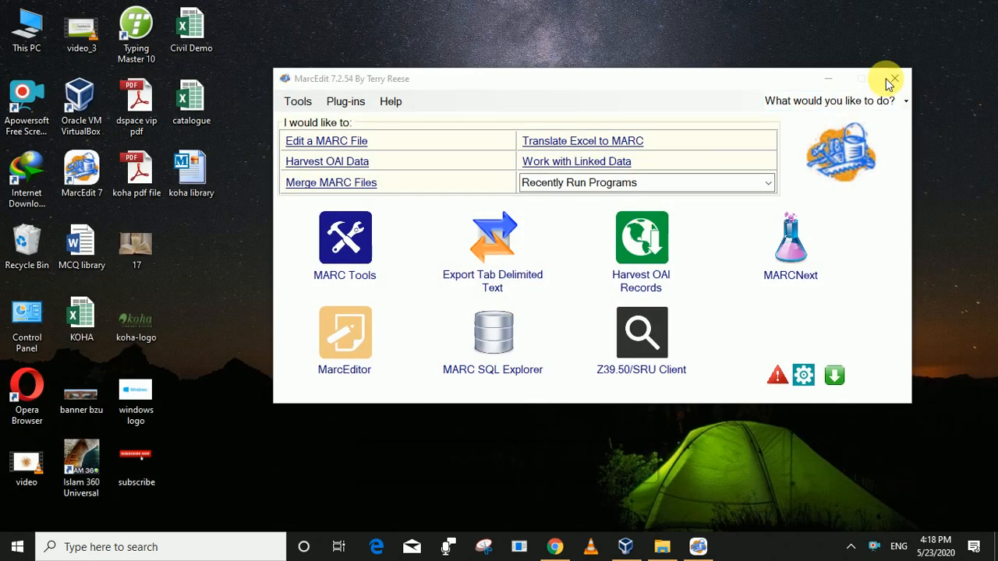
left_click(894, 81)
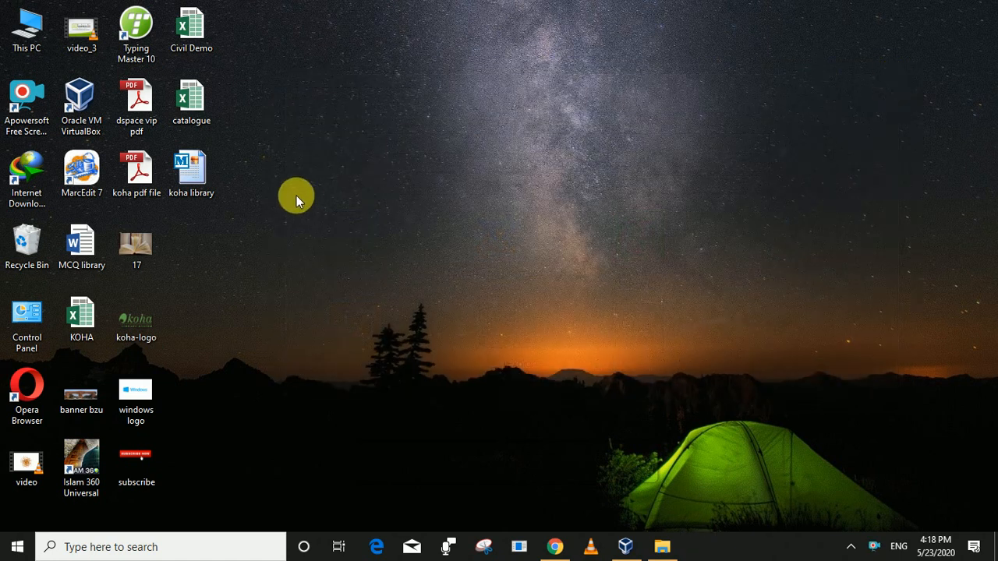
- Open the koha library file from the desktop in MarcEditor
left_click(191, 171)
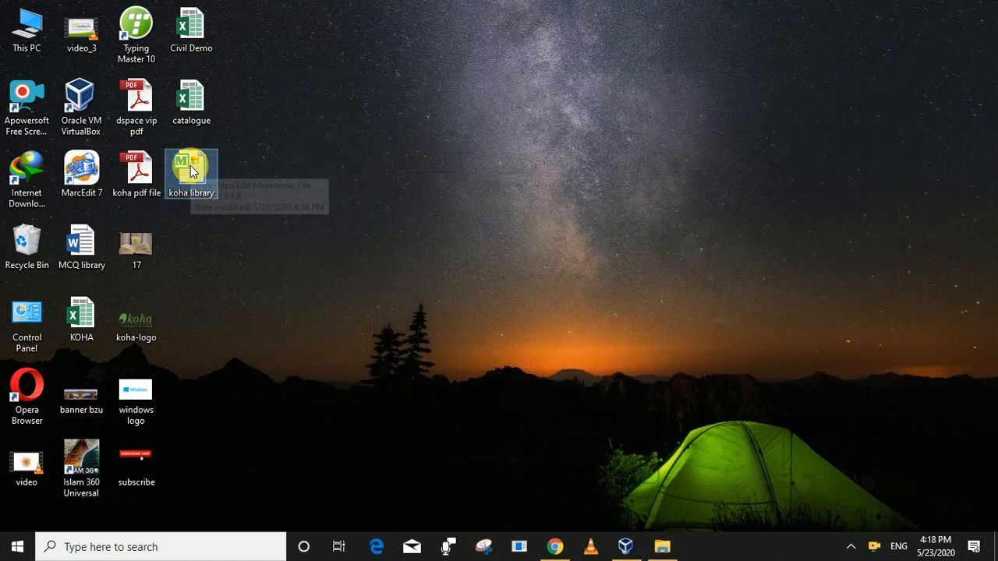
right_click(190, 170)
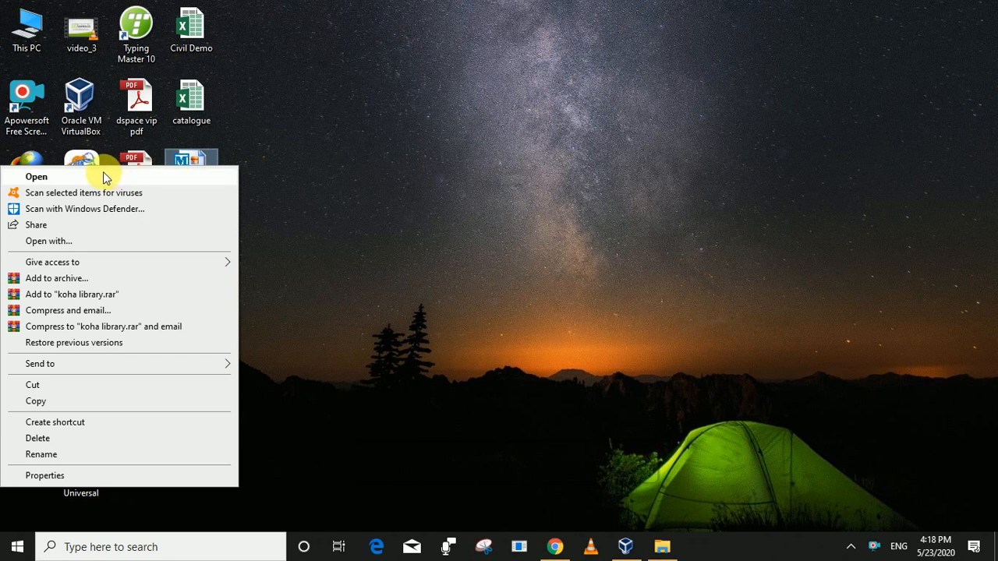
left_click(52, 181)
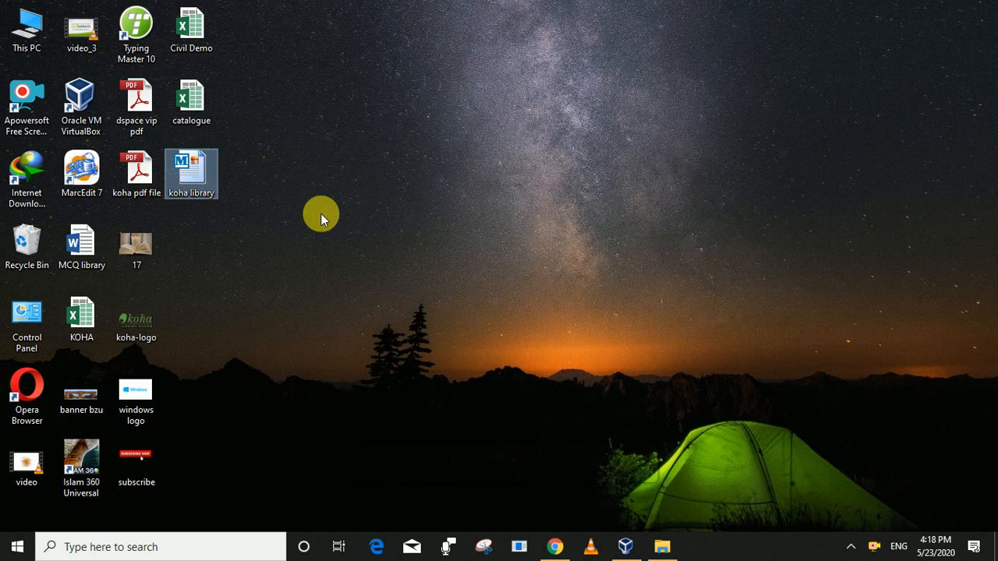
double_click(201, 162)
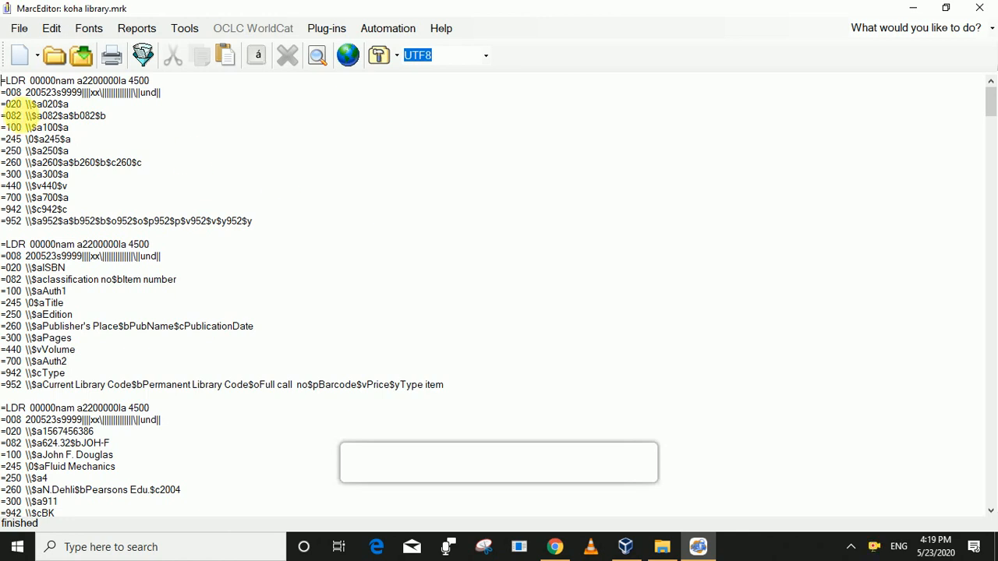
- Delete the two records built from the header rows together with the leading blank line, and save the file
left_click_drag(9, 85, 178, 387)
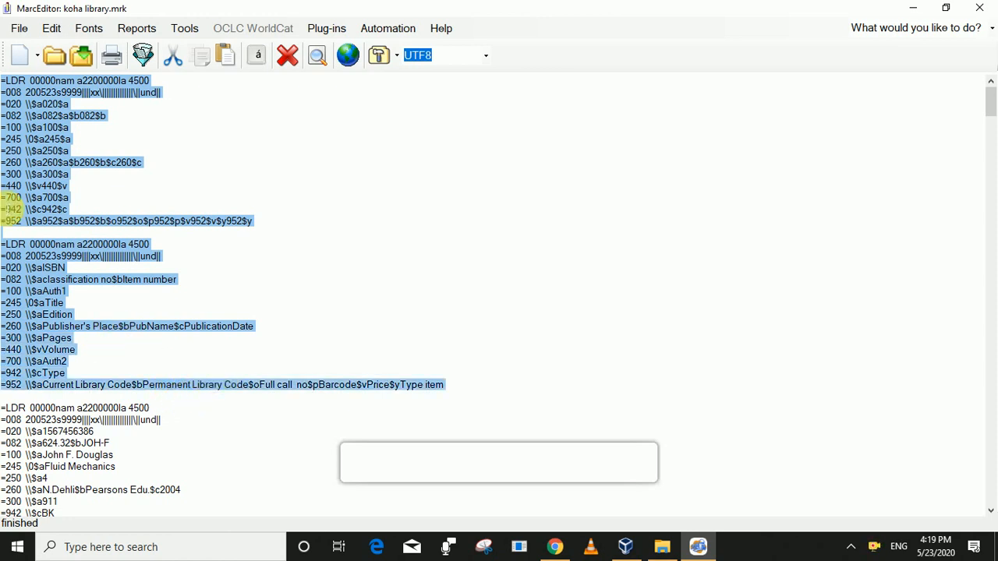
key("Delete")
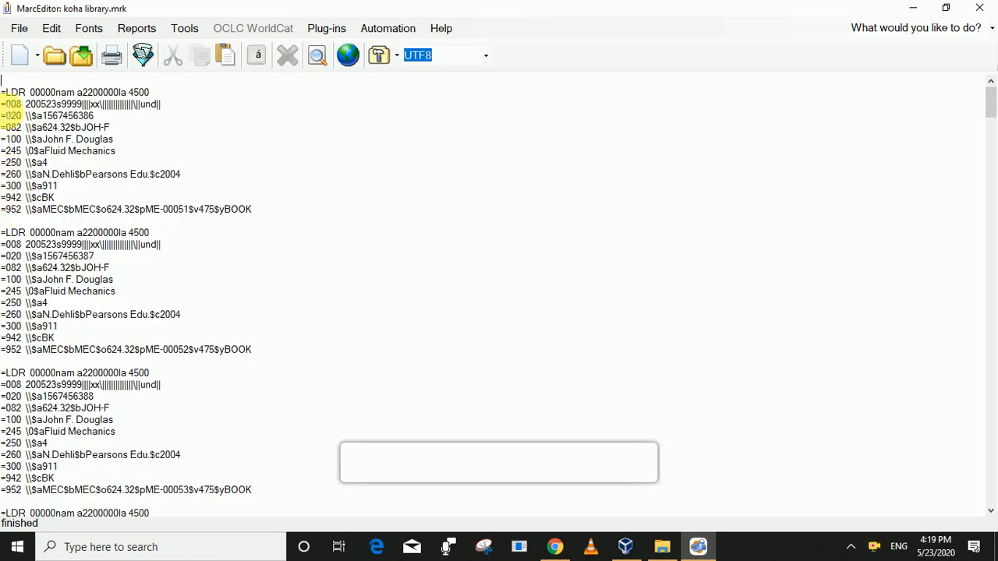
triple_click(9, 104)
triple_click(11, 92)
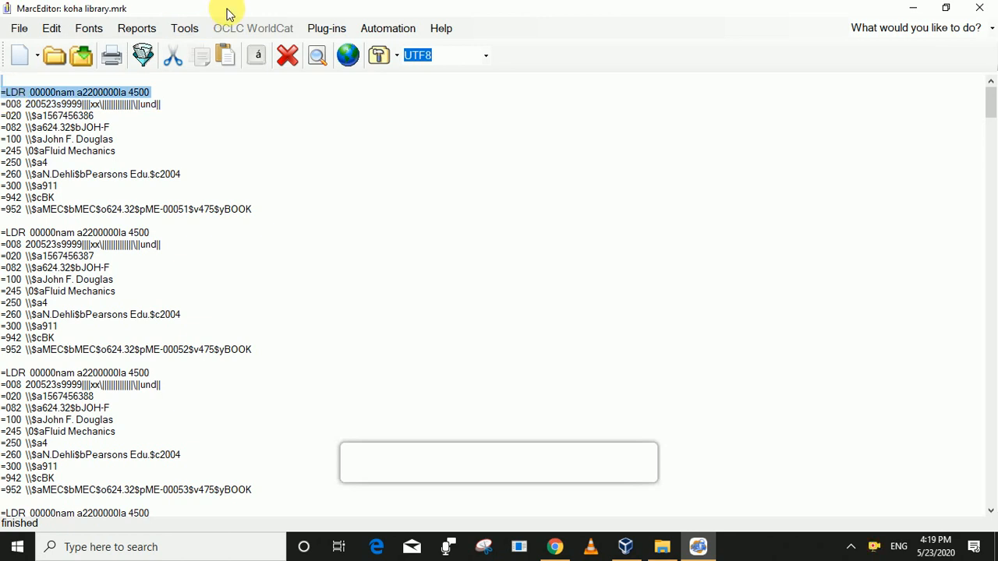
key("Down")
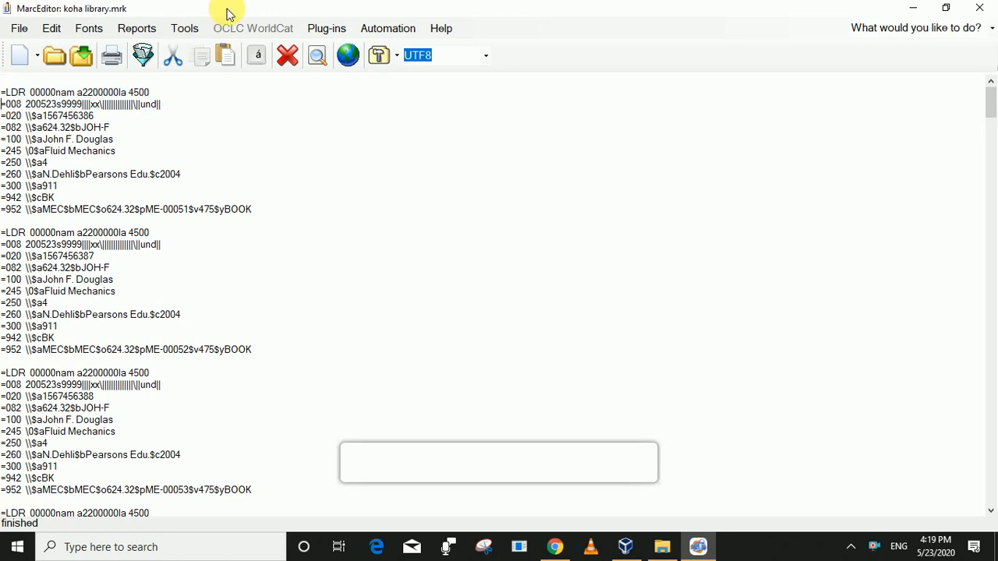
key("Delete")
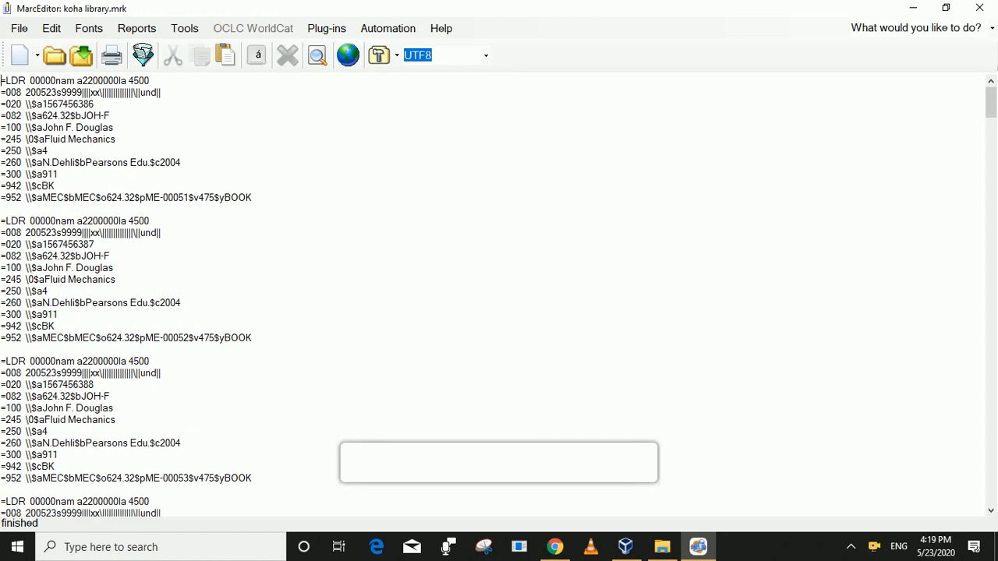
left_click(84, 54)
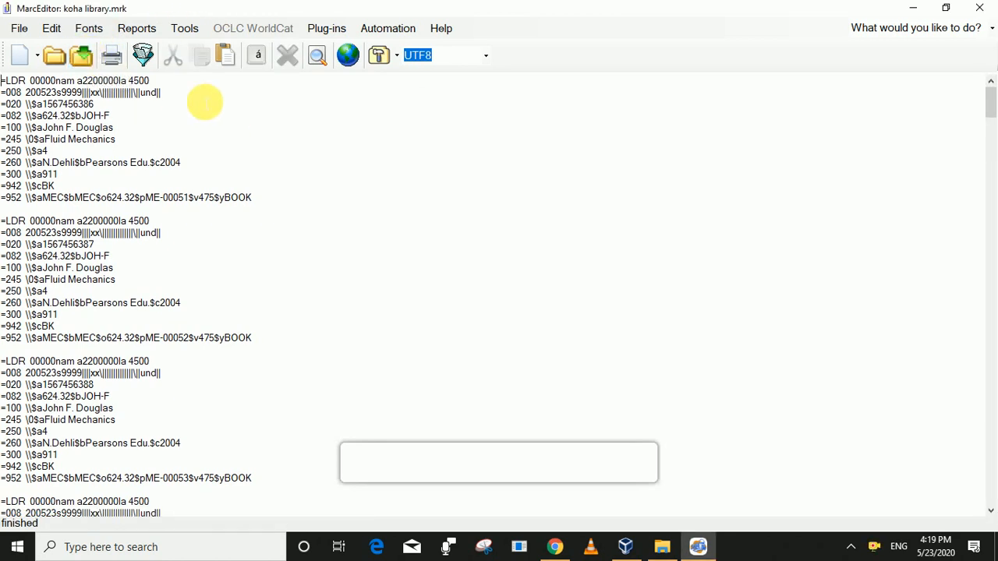
- Compile the records into a MARC file named koha.mar on the Desktop and close the editor
left_click(24, 33)
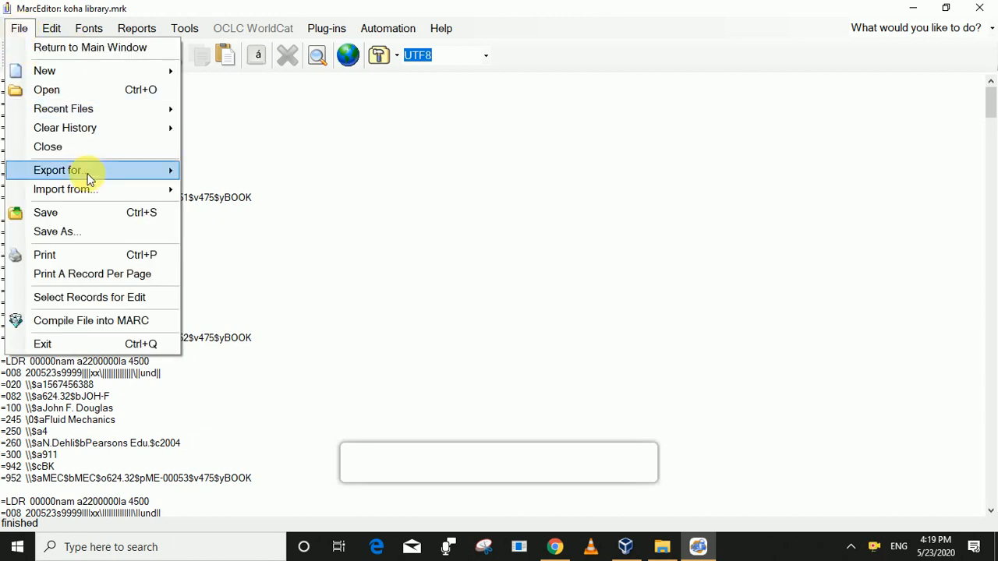
left_click(114, 322)
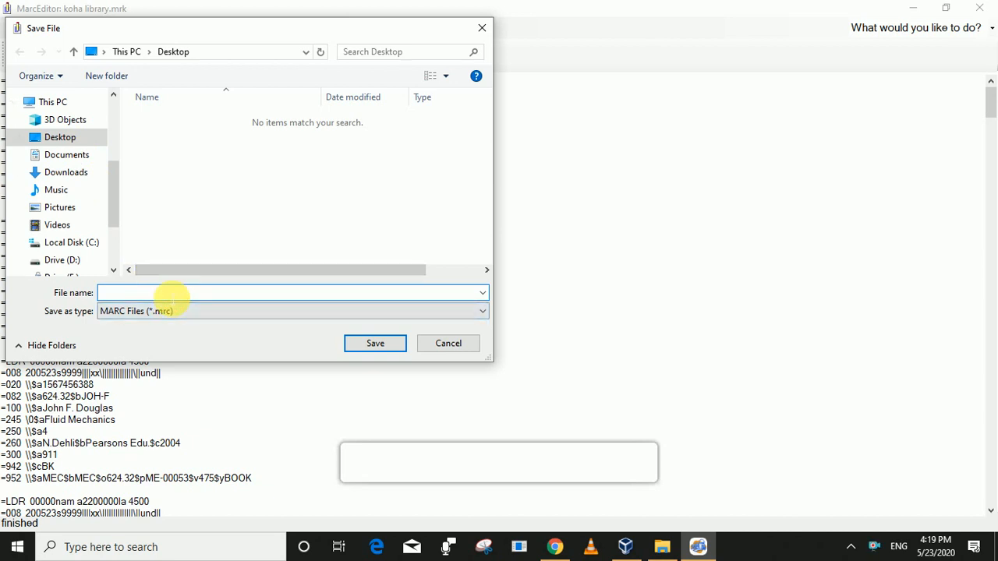
type("koha")
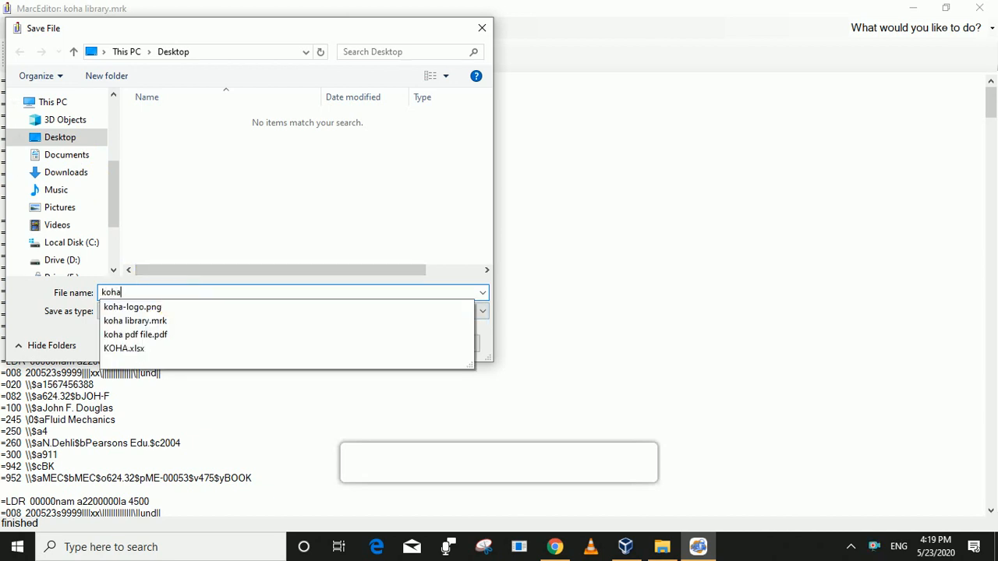
type(".m")
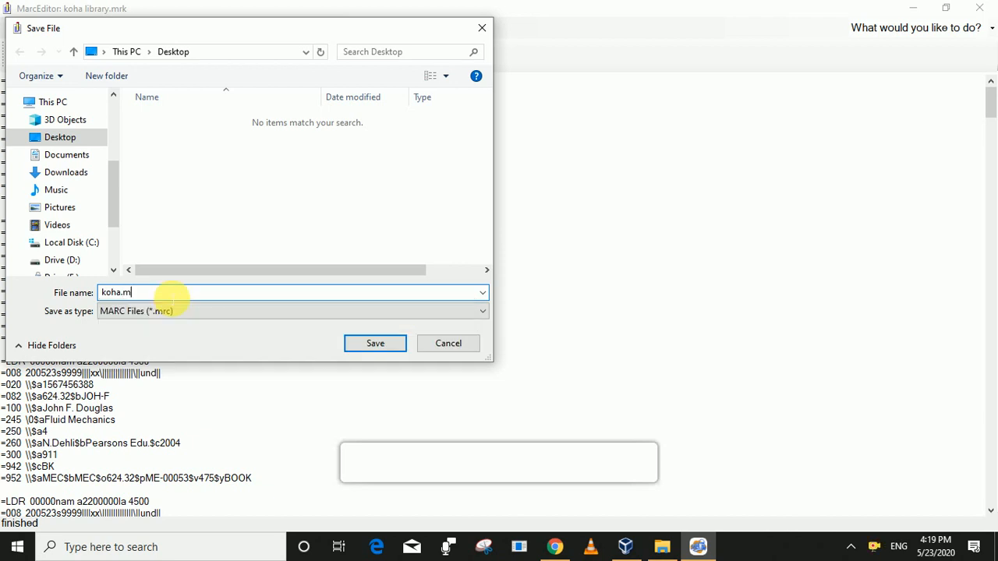
type("ar")
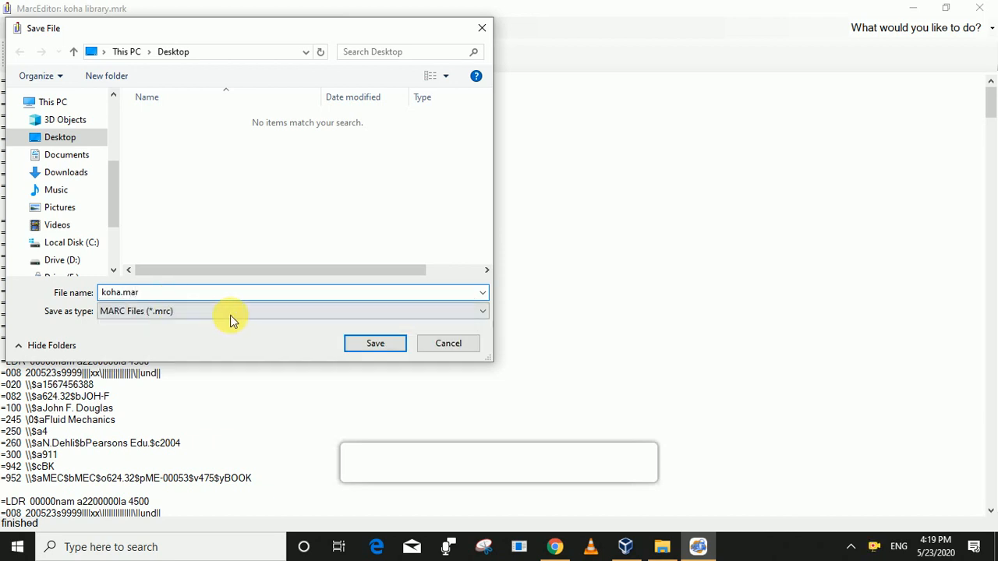
left_click(369, 347)
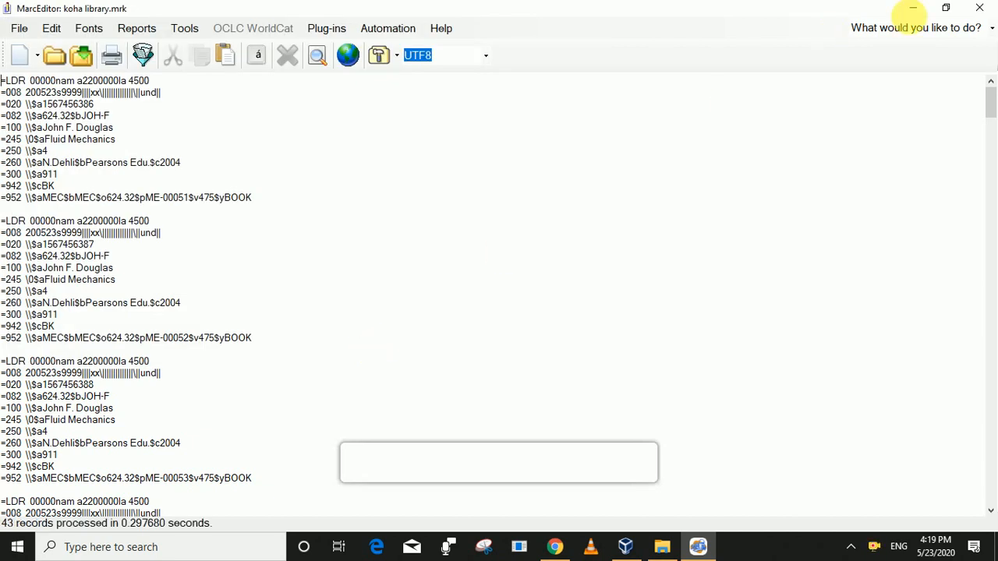
left_click(980, 8)
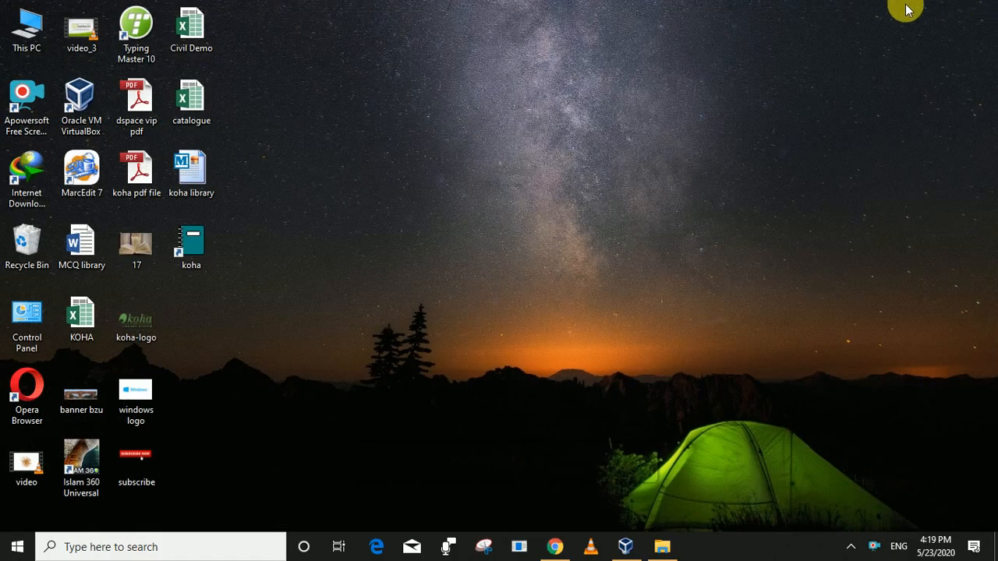
- Delete the compiled koha file from the desktop
left_click(257, 155)
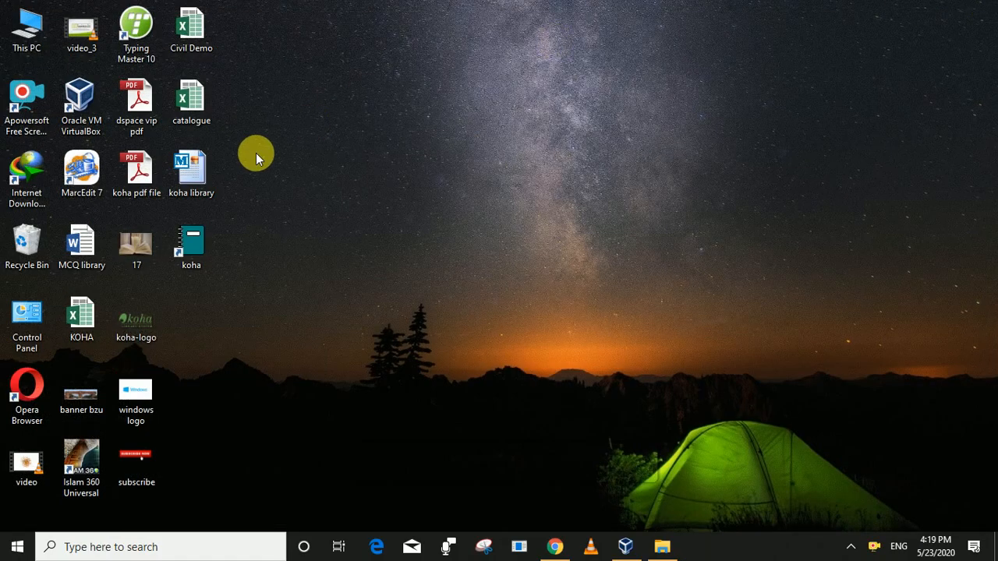
left_click(201, 228)
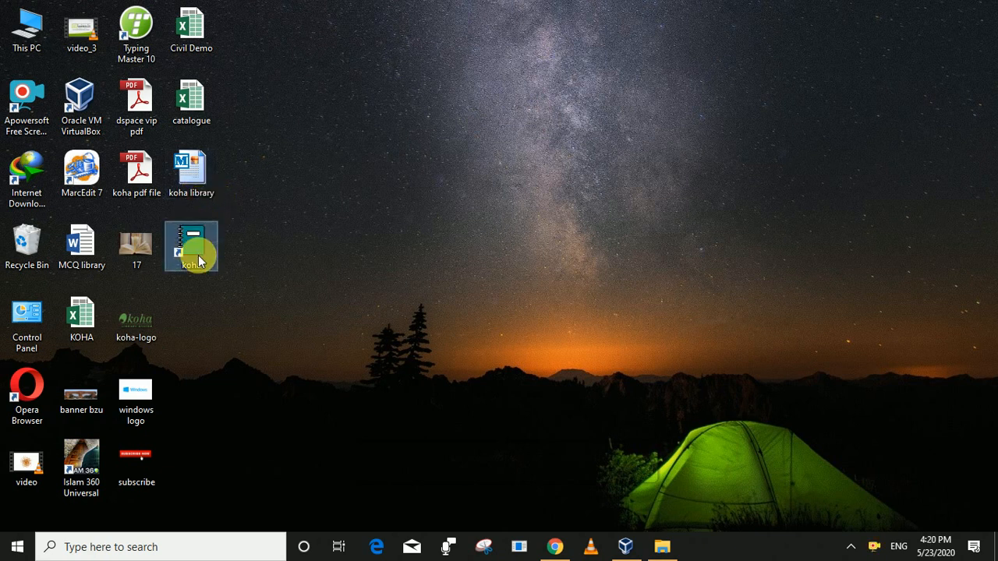
key("Delete")
- Reopen the koha library file in MarcEditor
left_click(193, 182)
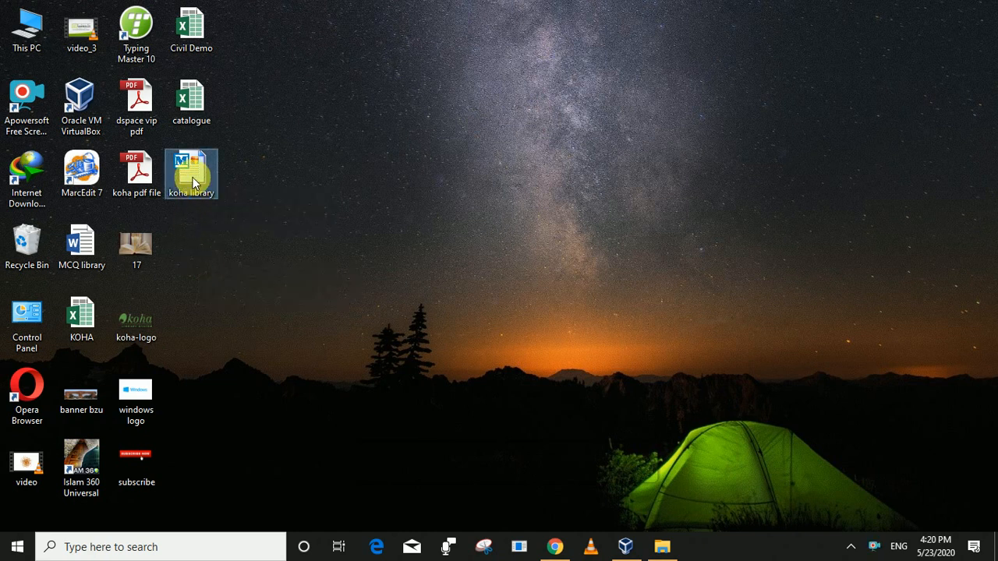
right_click(193, 182)
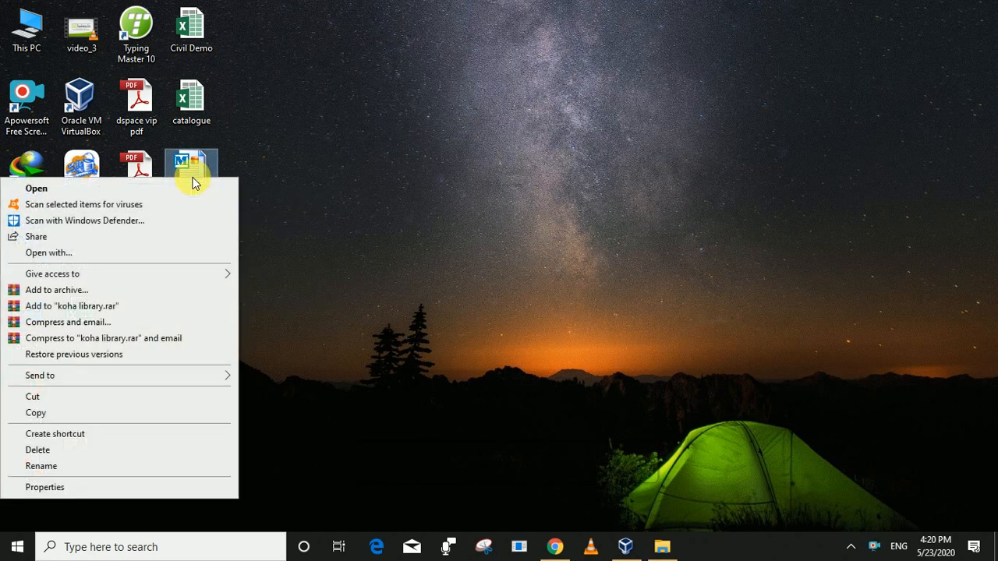
left_click(62, 191)
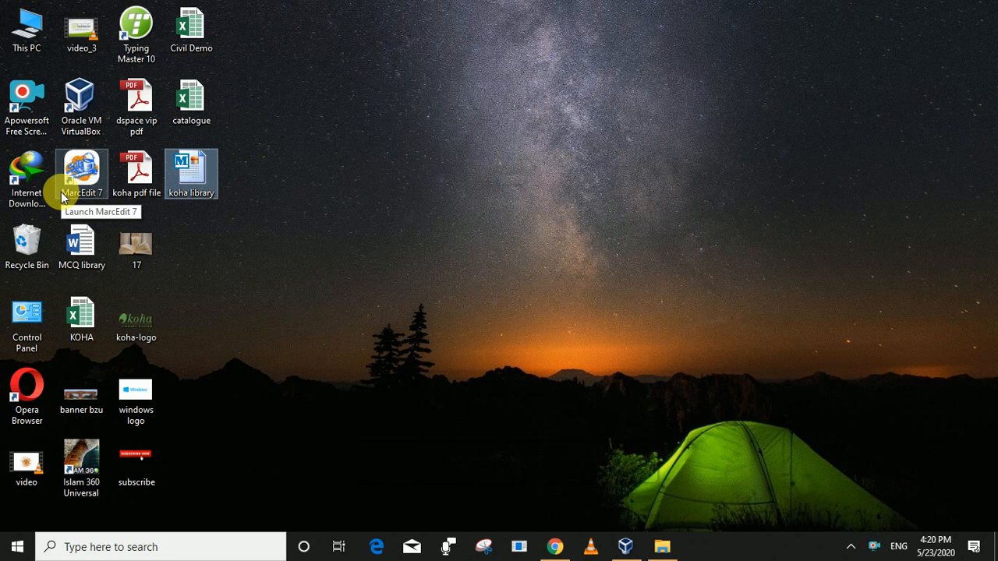
double_click(186, 174)
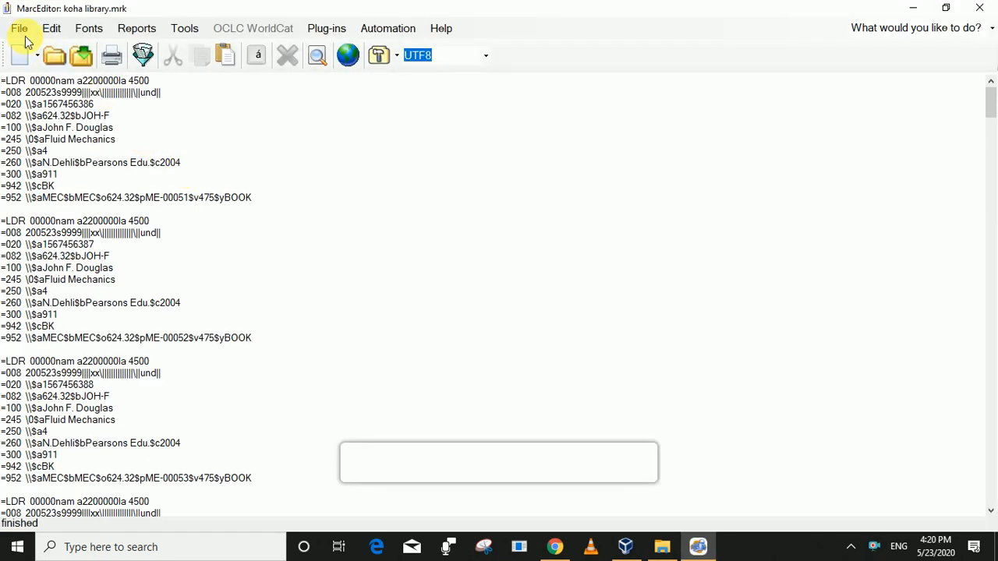
- Compile the records into a MARC (*.mrc) file named "library cata" on the Desktop and close the editor
left_click(19, 29)
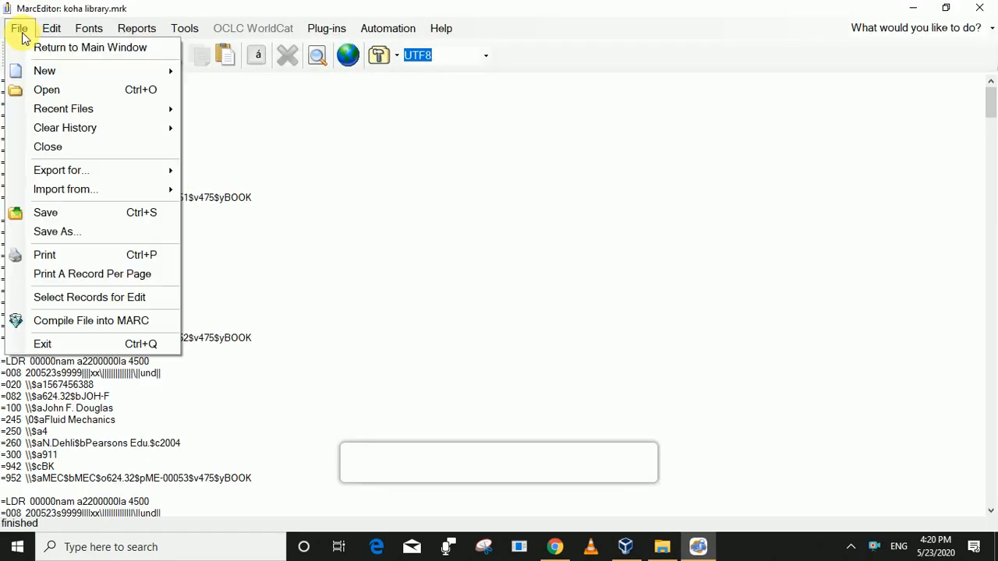
left_click(70, 324)
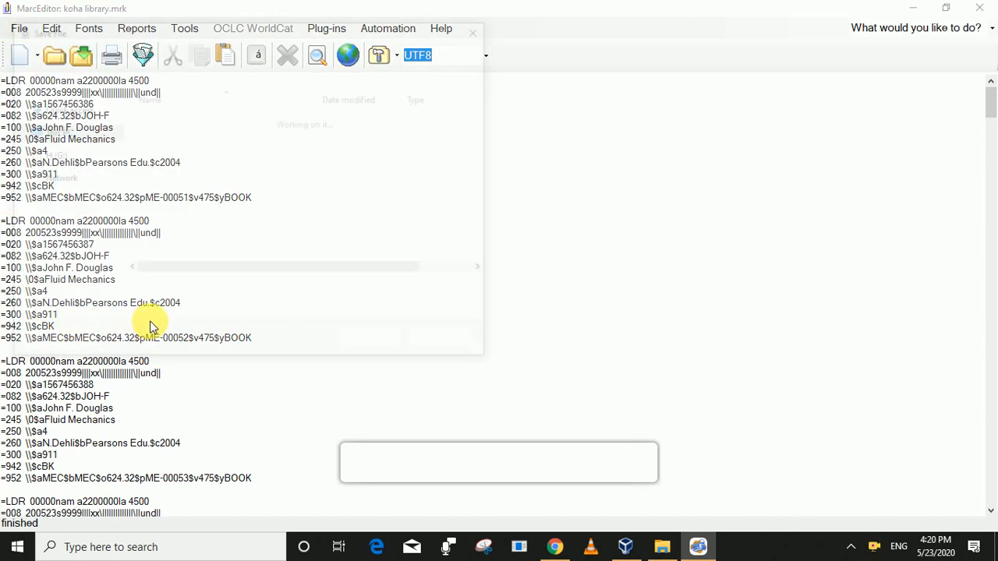
left_click(66, 138)
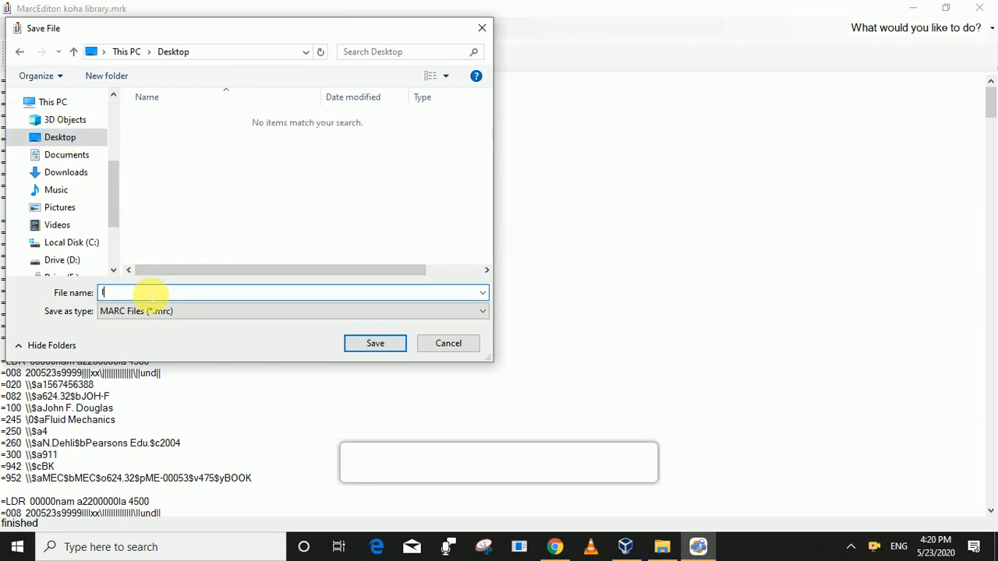
type("library")
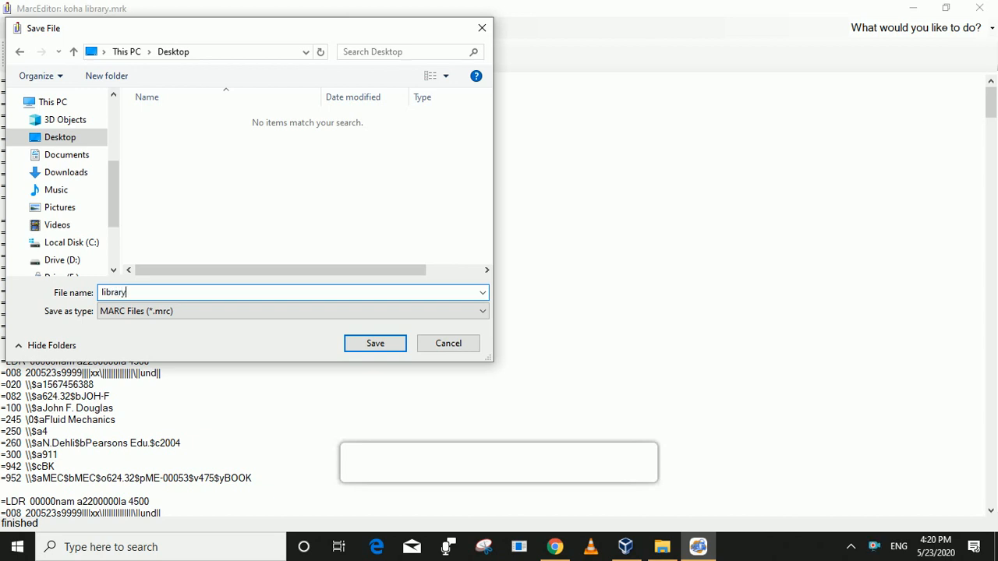
type(" cata")
left_click(361, 343)
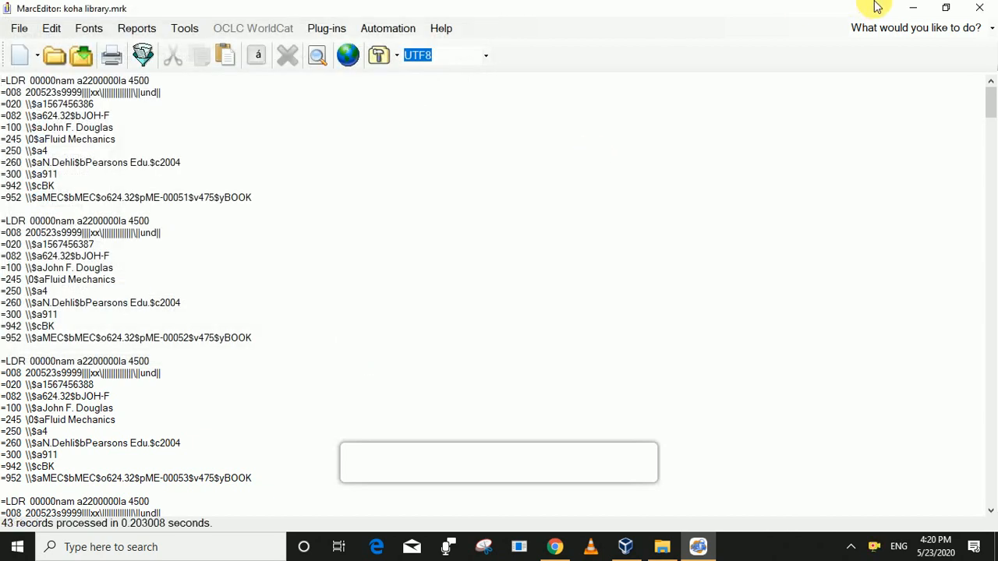
left_click(980, 11)
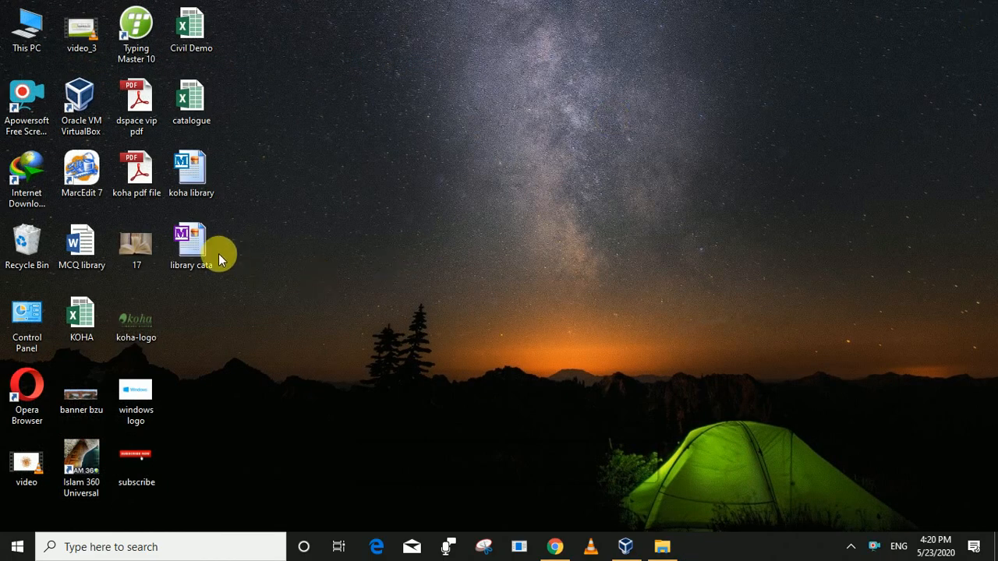
- Open the properties of the library cata file on the desktop to check its file type
right_click(197, 251)
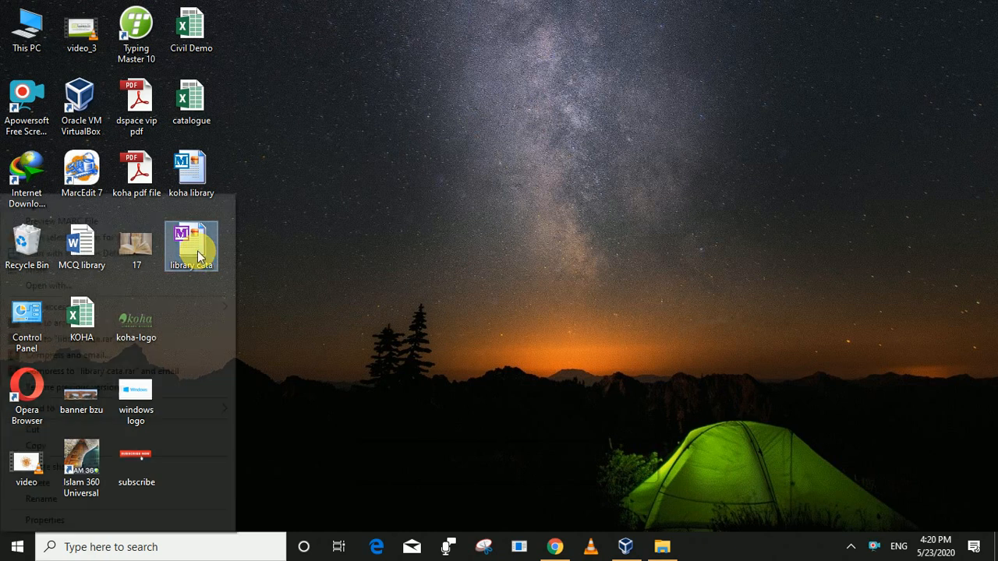
left_click(55, 520)
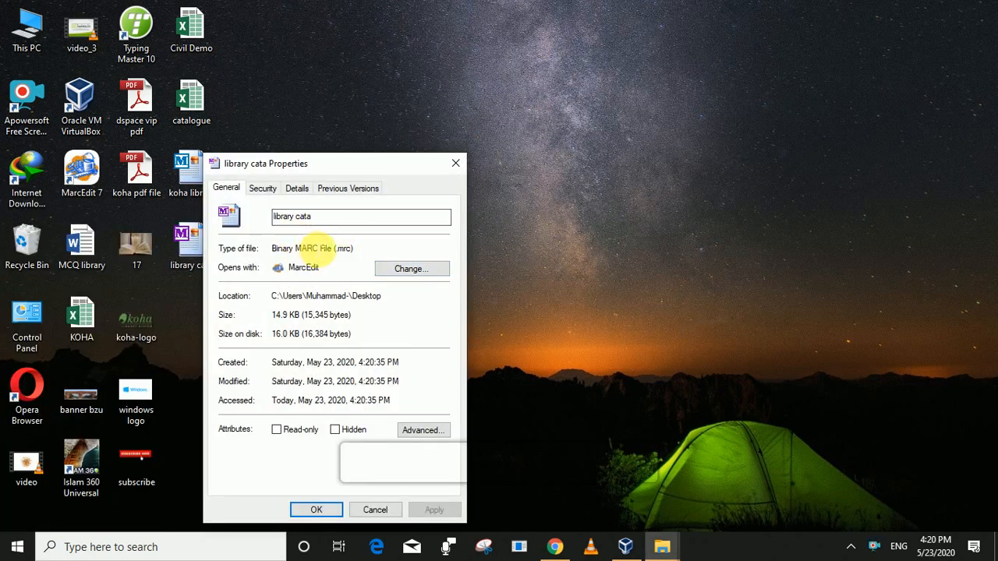
- Check the type of the library cata file in its properties and close them
left_click_drag(353, 248, 272, 249)
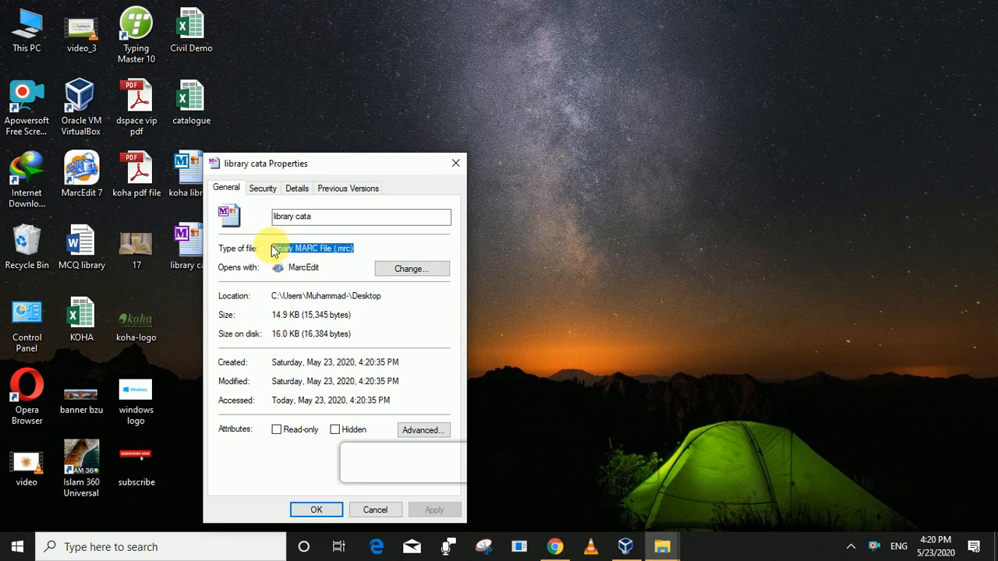
left_click(326, 511)
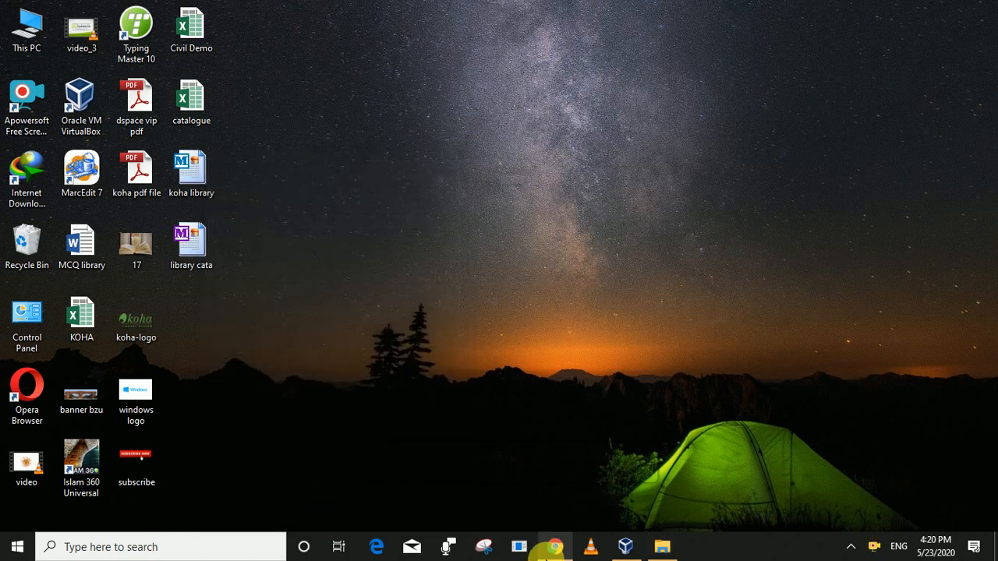
- Switch to the Koha staff client in Chrome and log in again with the librarian username and password
left_click(554, 548)
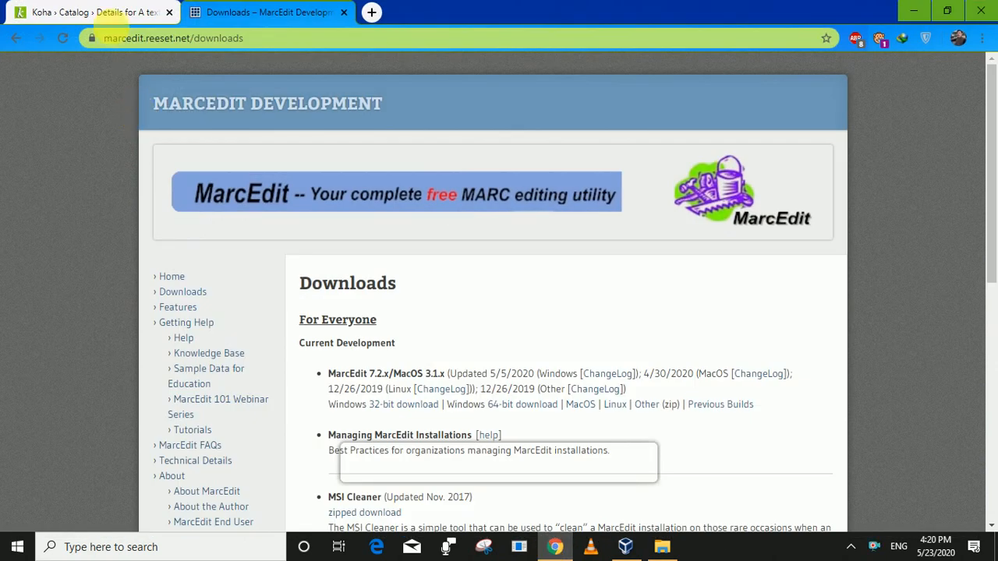
left_click(110, 14)
left_click(87, 109)
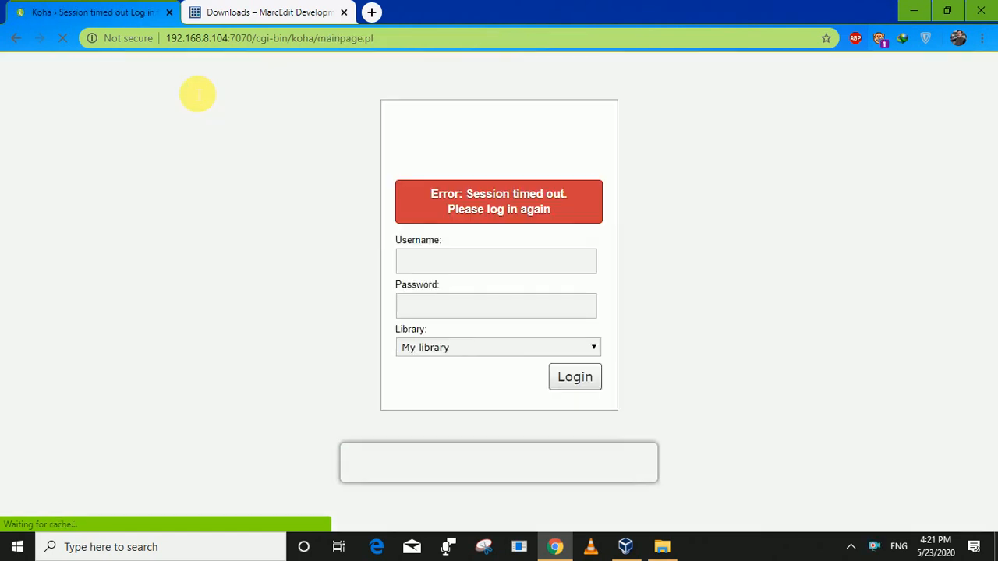
left_click(423, 260)
left_click(423, 300)
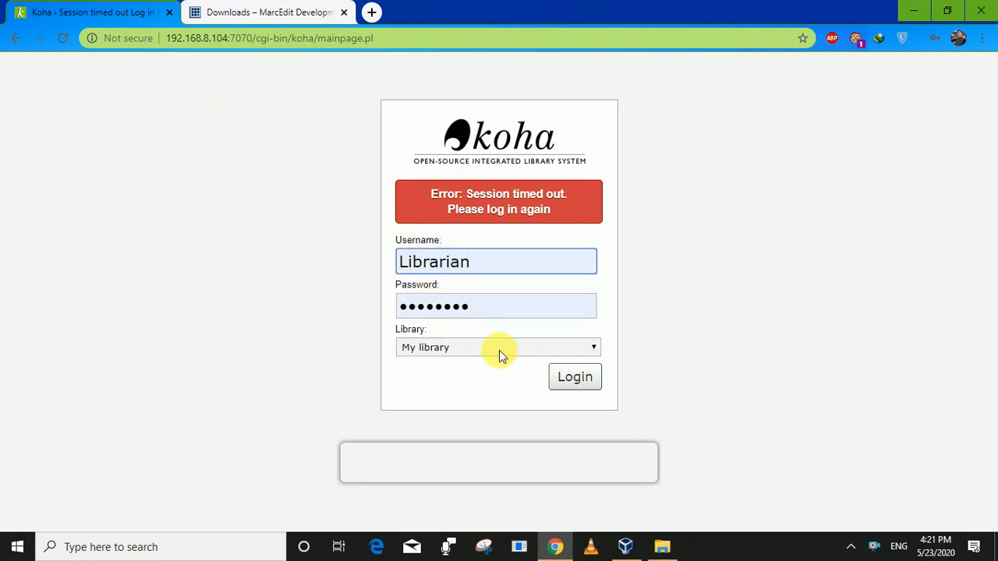
left_click(576, 378)
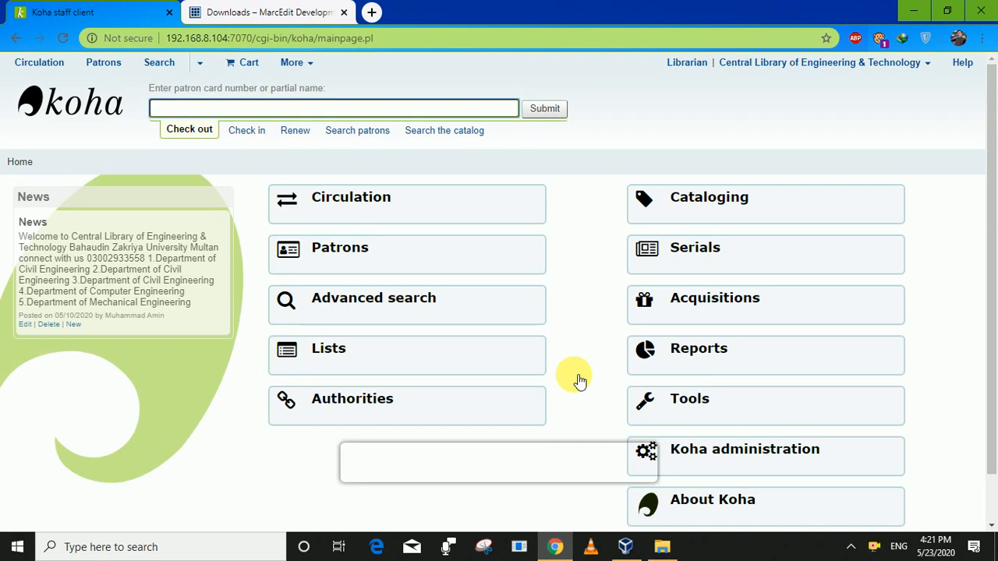
- Set the working library to Library of Mechanical Engineering & Technology BZU Multan
left_click(848, 70)
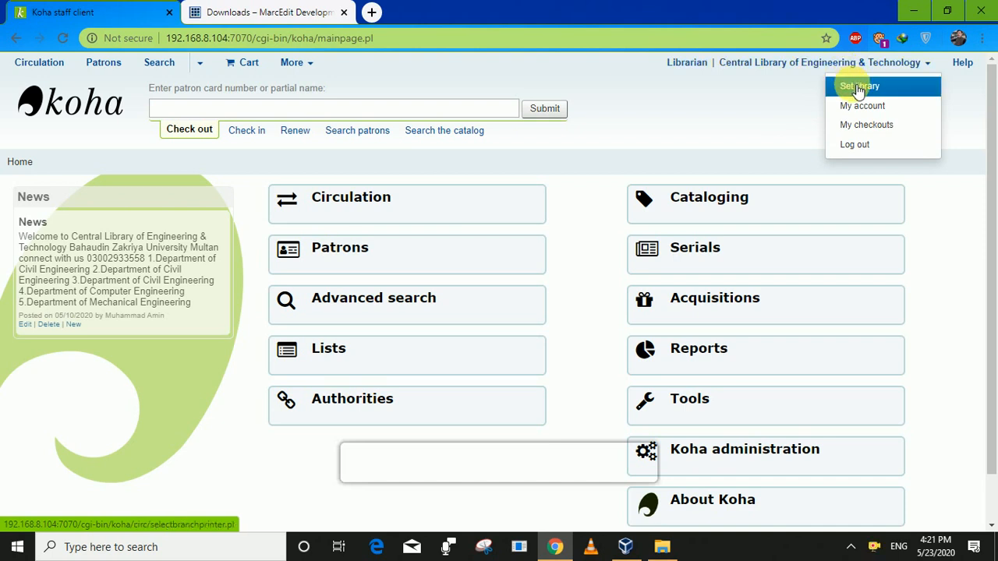
left_click(858, 87)
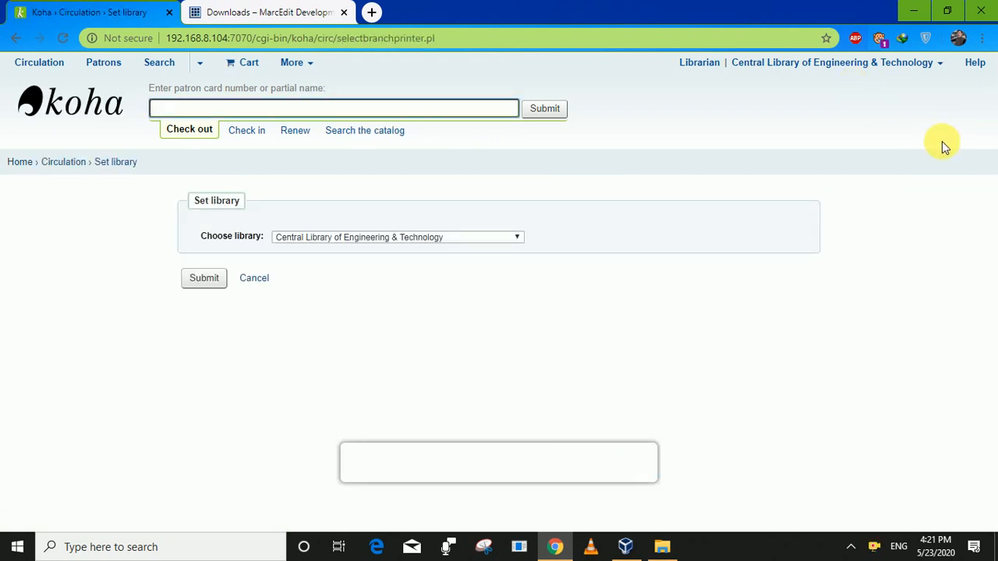
left_click(502, 238)
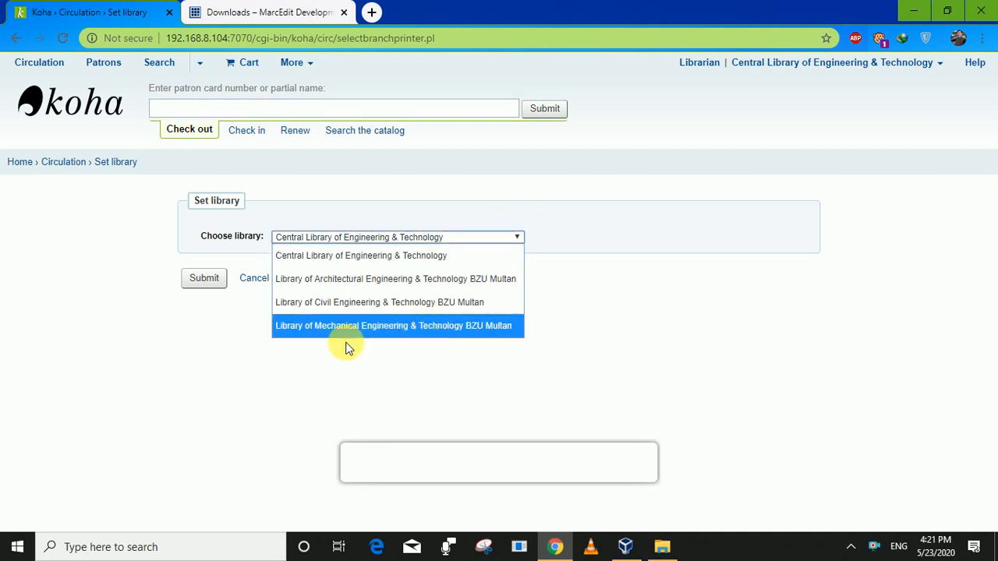
left_click(428, 338)
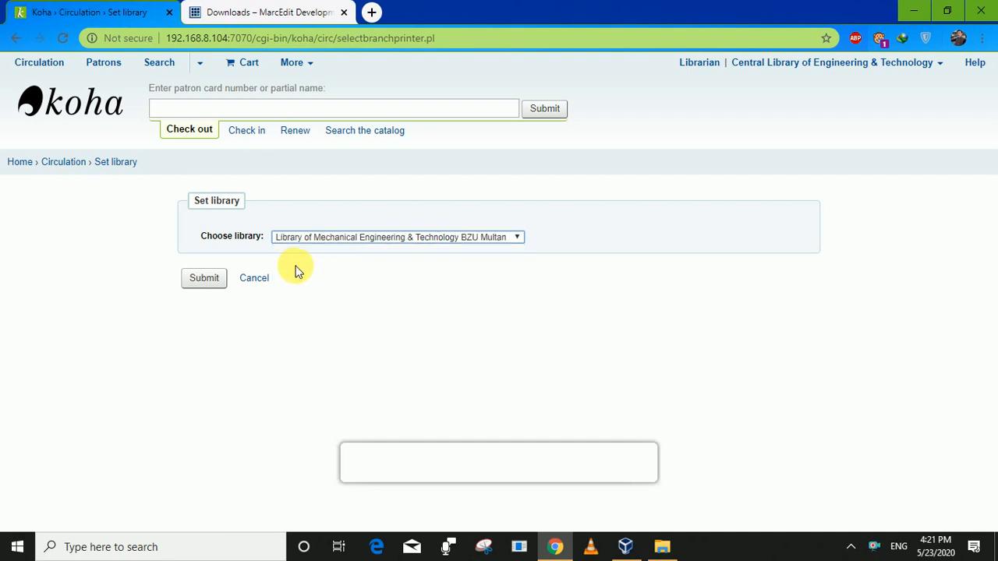
left_click(211, 284)
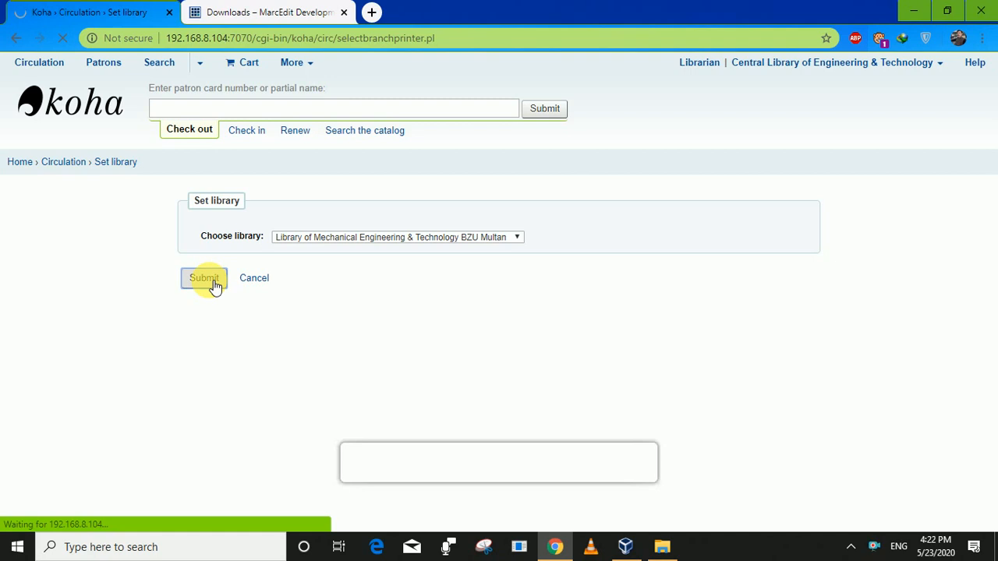
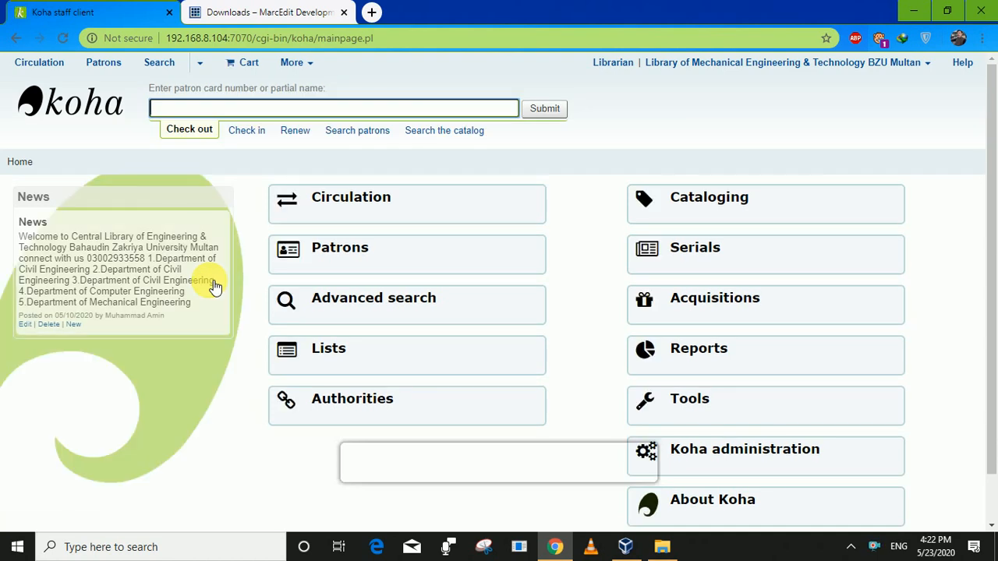
- Open the Stage MARC records for import tool
left_click(680, 408)
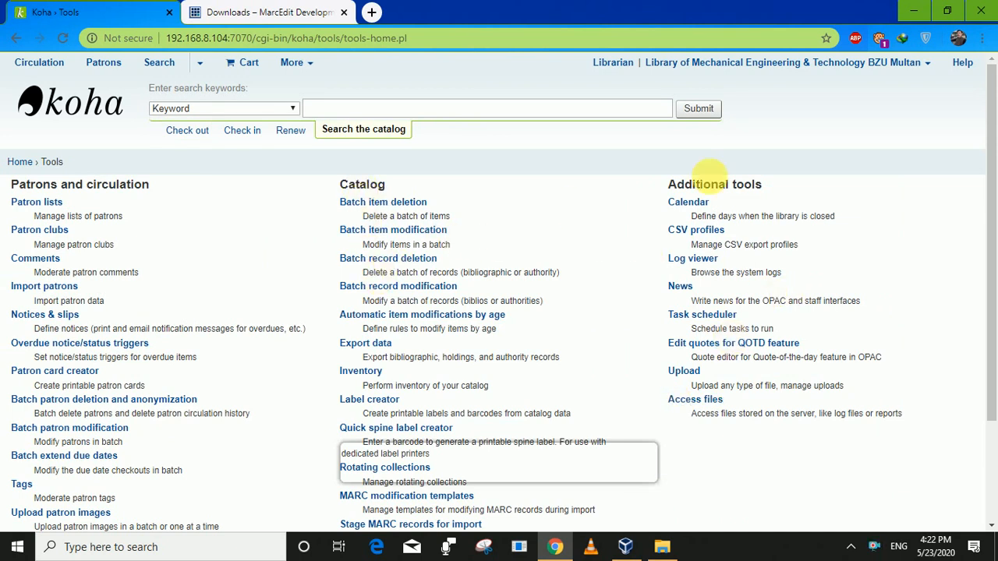
left_click_drag(995, 198, 995, 326)
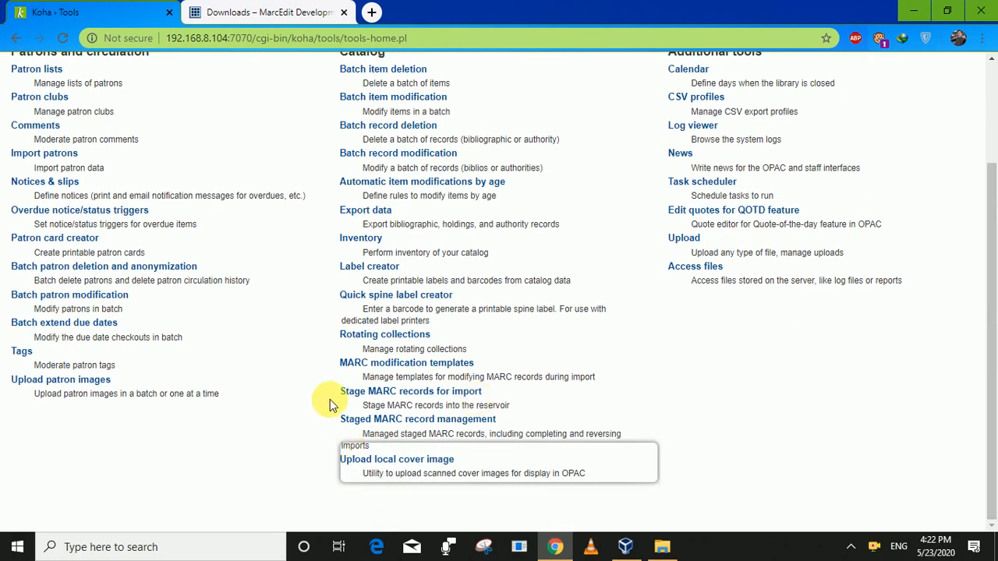
left_click_drag(335, 394, 487, 394)
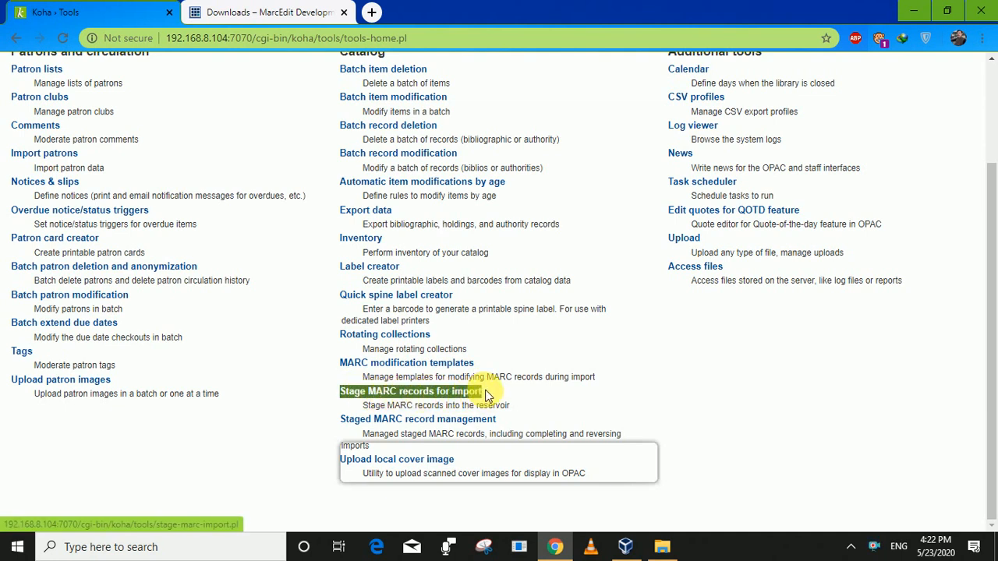
left_click(438, 396)
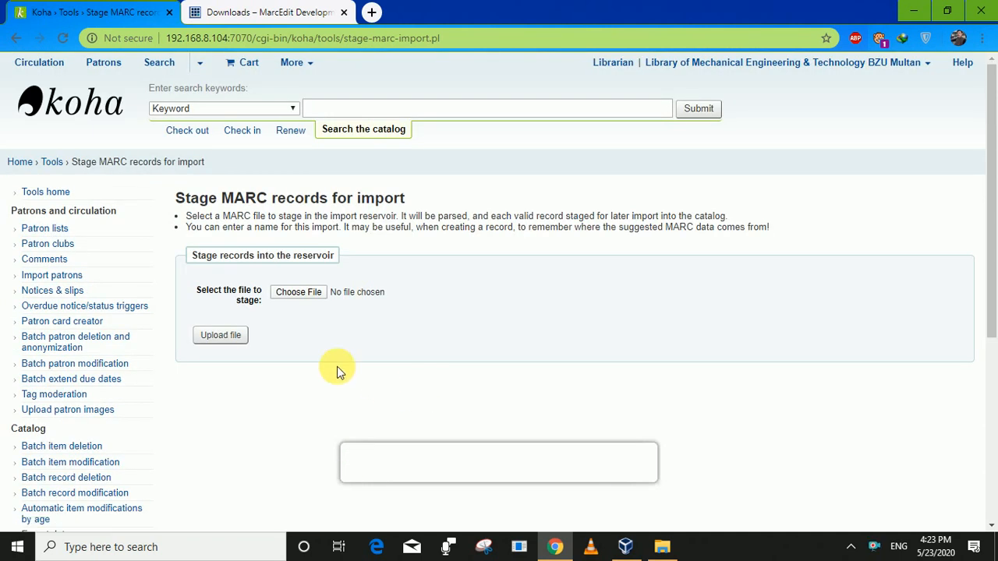
- Choose library cata.mrc from the Desktop as the file to stage and upload it
left_click(298, 301)
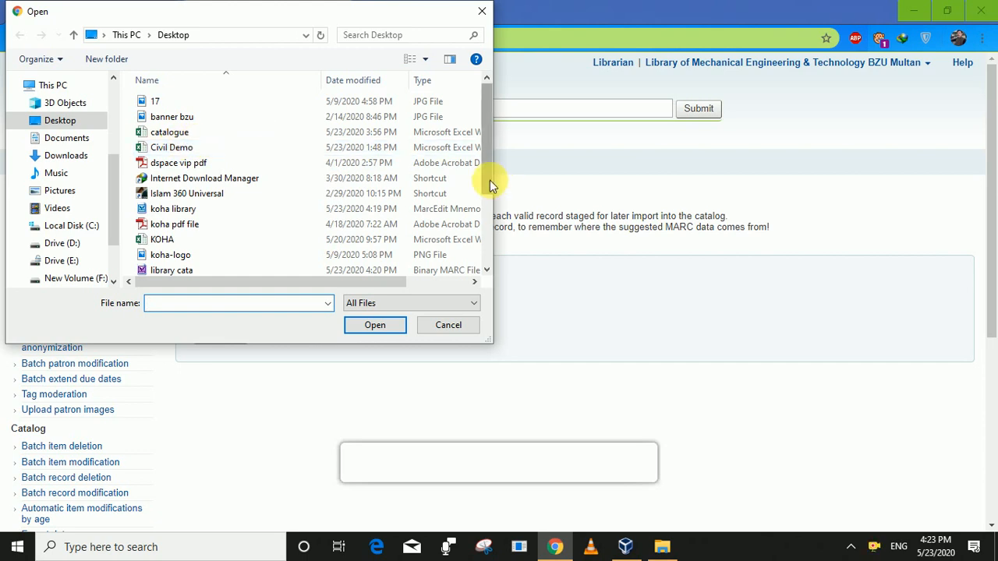
left_click_drag(489, 180, 481, 214)
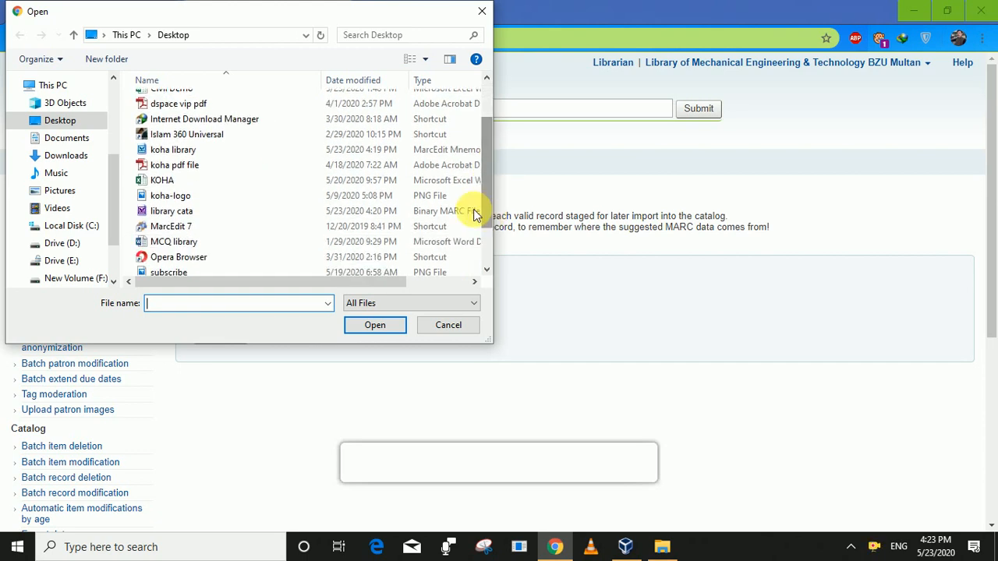
left_click(190, 213)
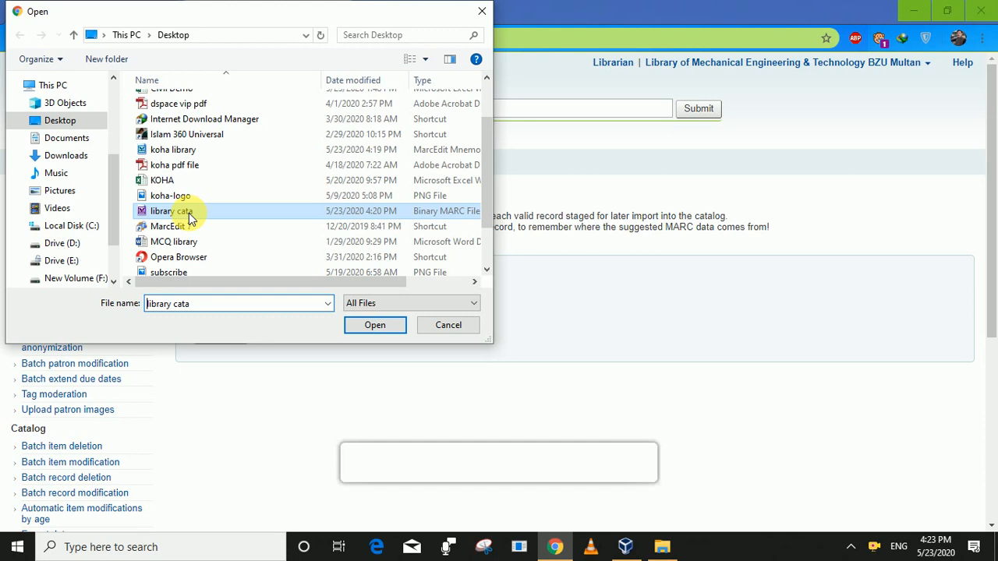
left_click(371, 330)
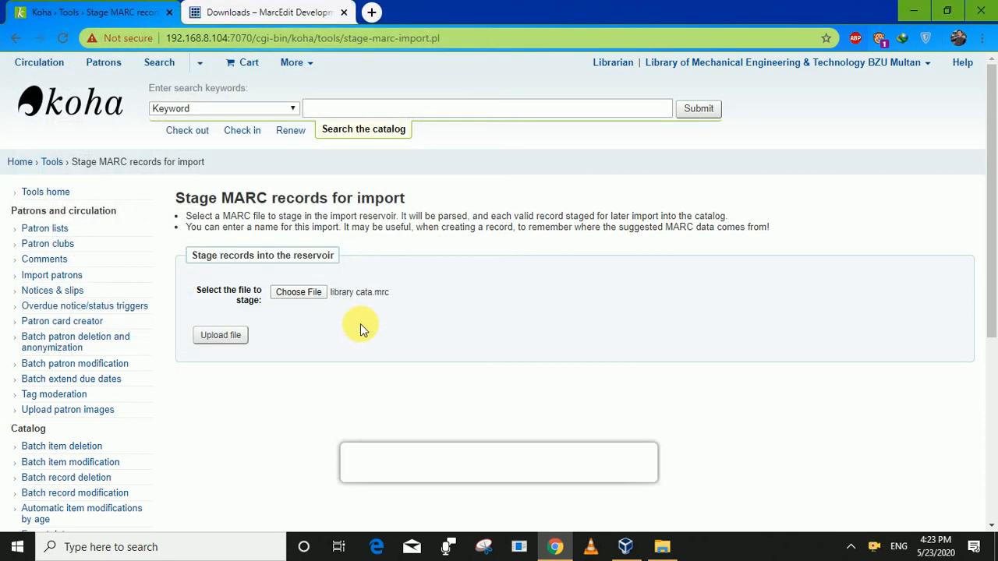
left_click(238, 338)
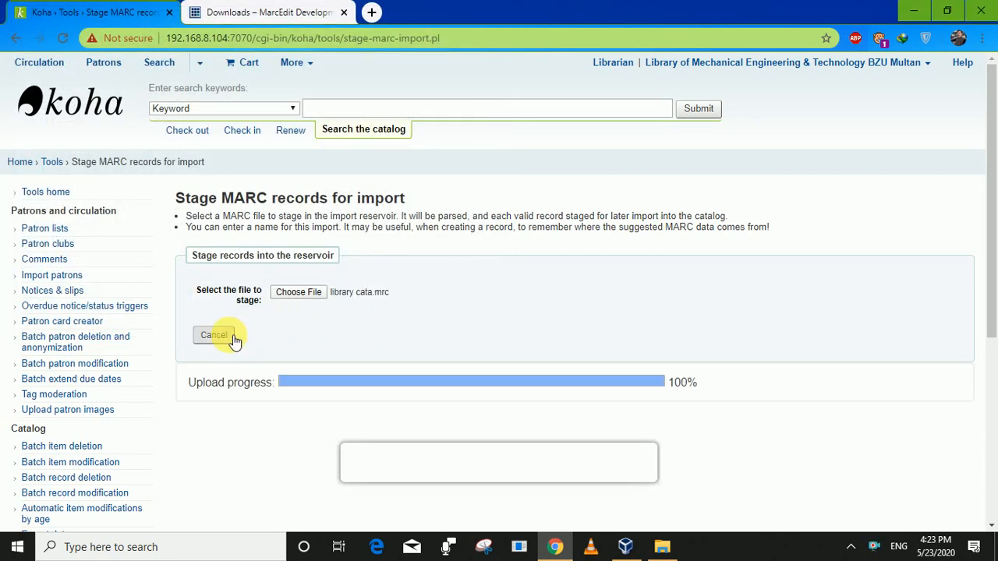
- Enter the file comment "library cata", keeping record type Bibliographic, character encoding UTF-8 (Default) and format MARC
left_click_drag(992, 238, 996, 280)
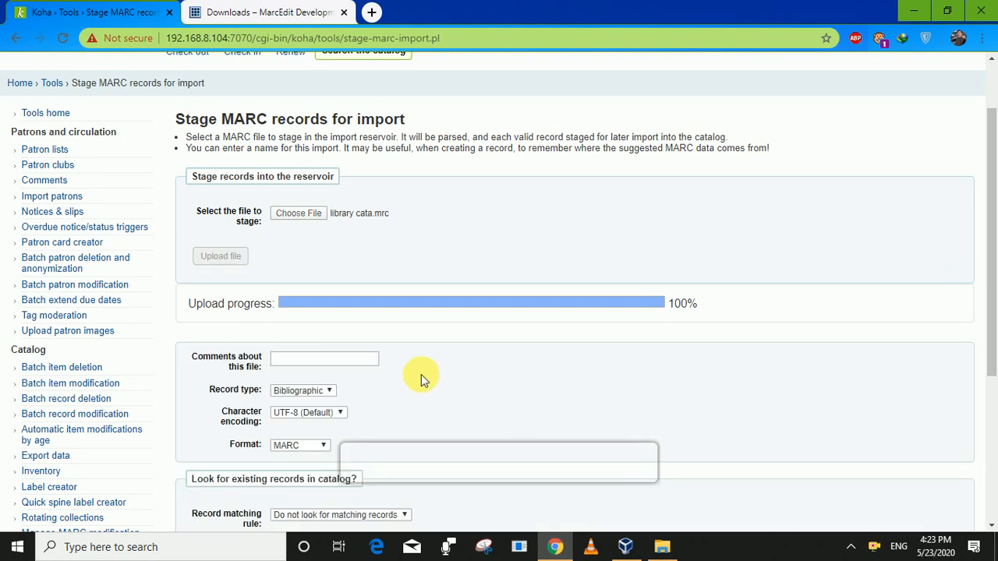
left_click(337, 360)
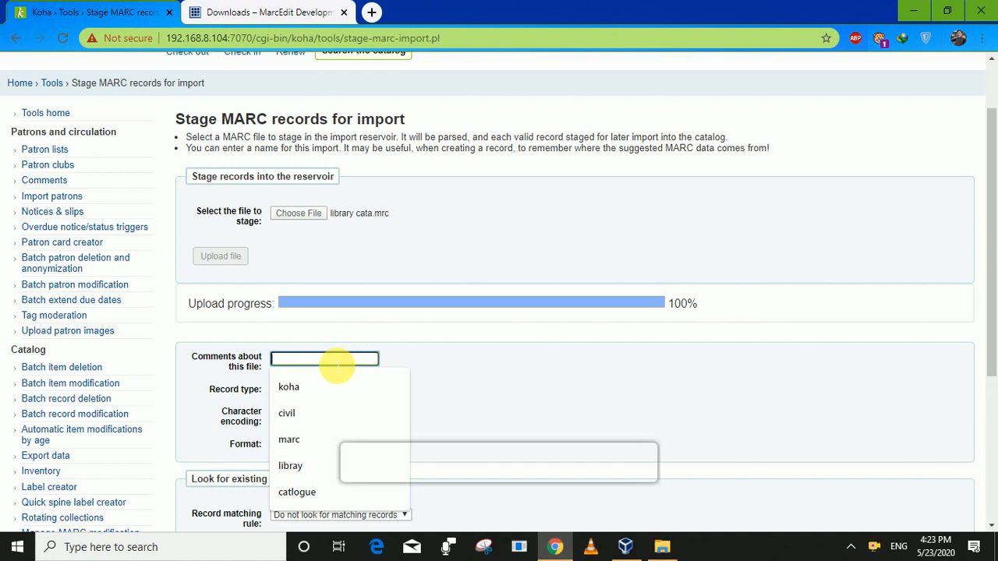
type("lib")
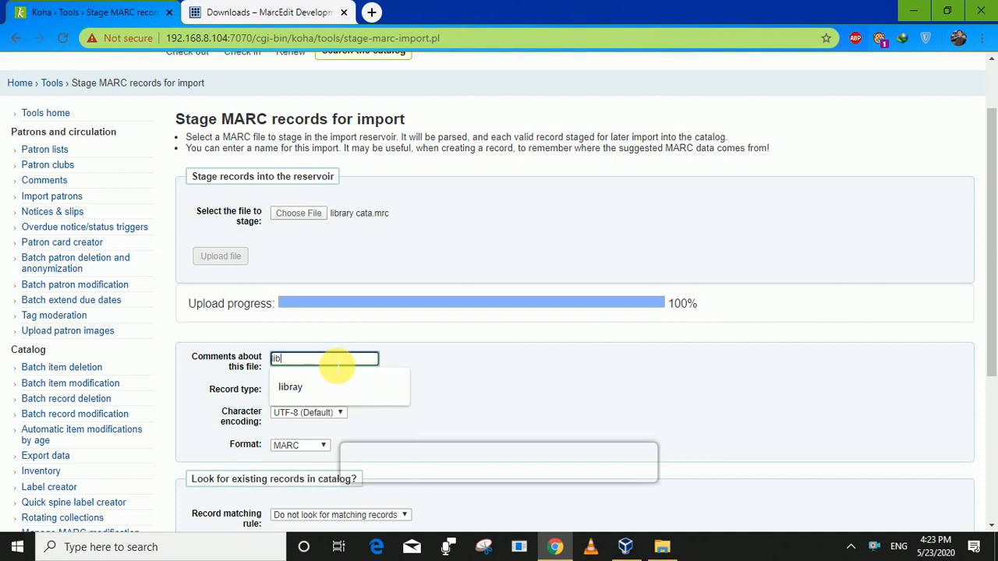
type("rary")
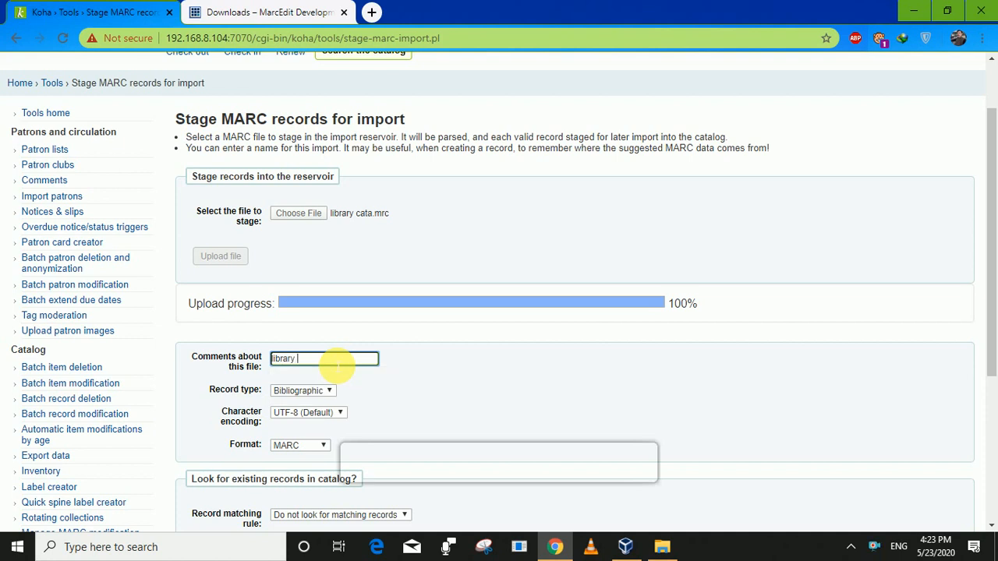
type(" cat")
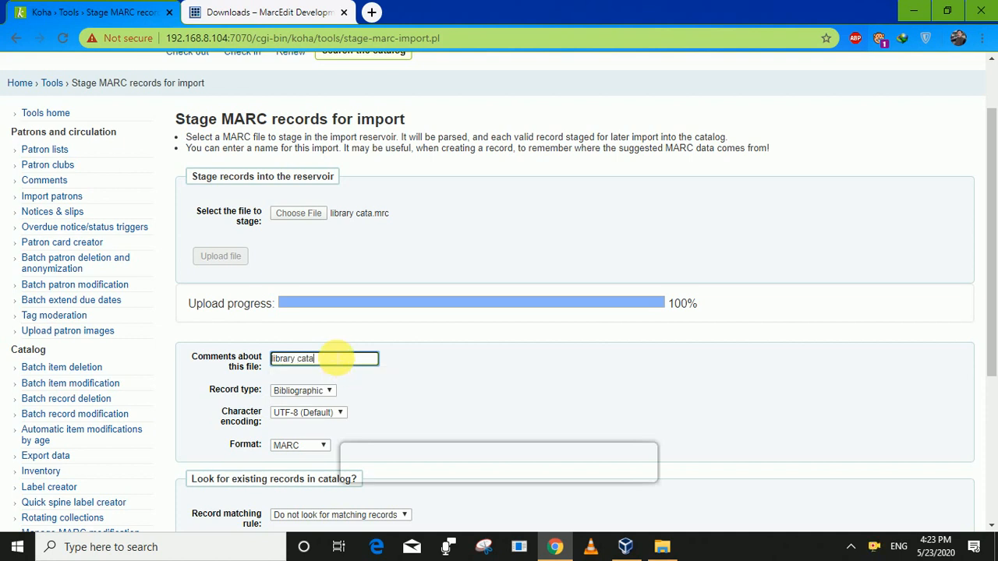
type("a")
left_click(308, 392)
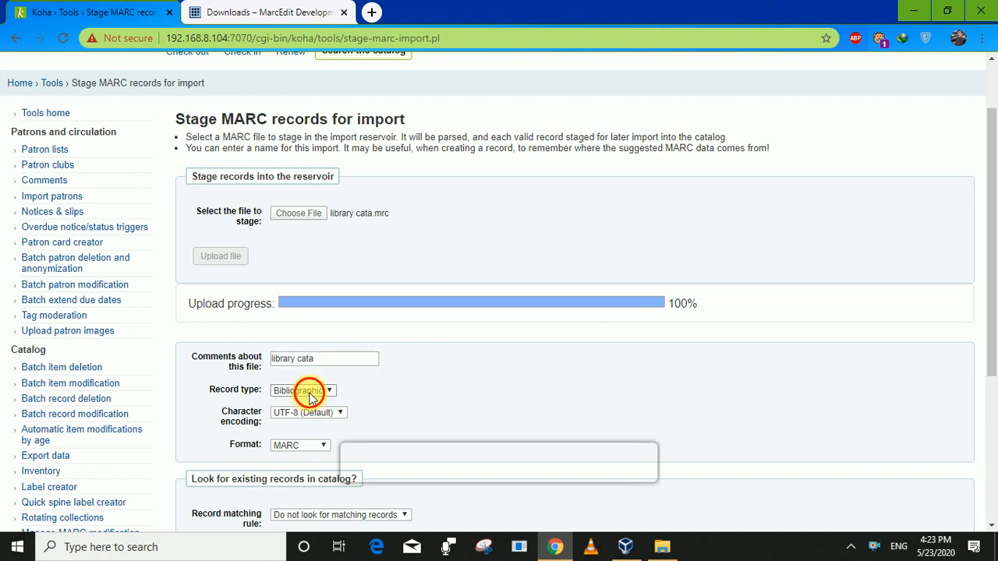
left_click(306, 407)
left_click(309, 417)
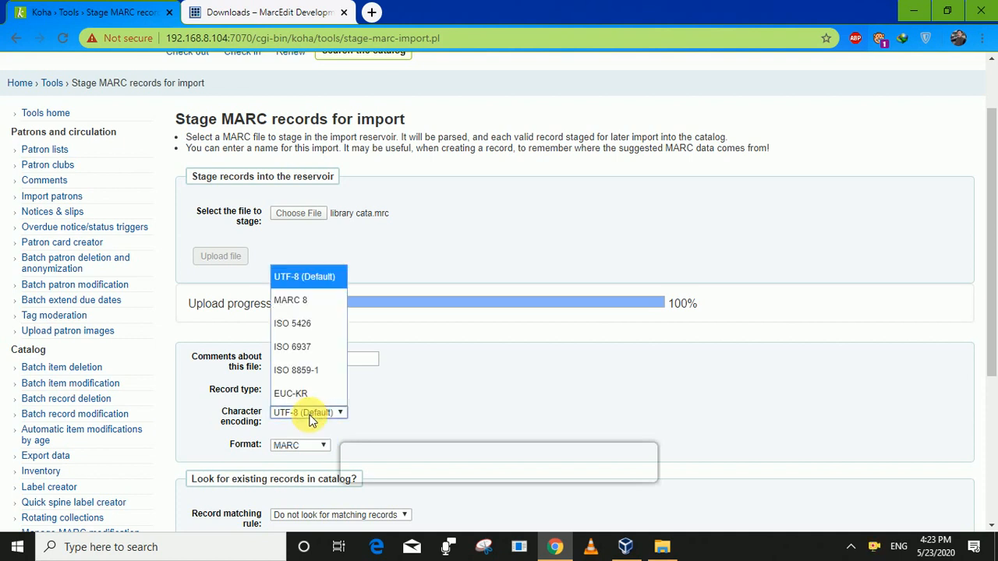
left_click(309, 416)
left_click(309, 445)
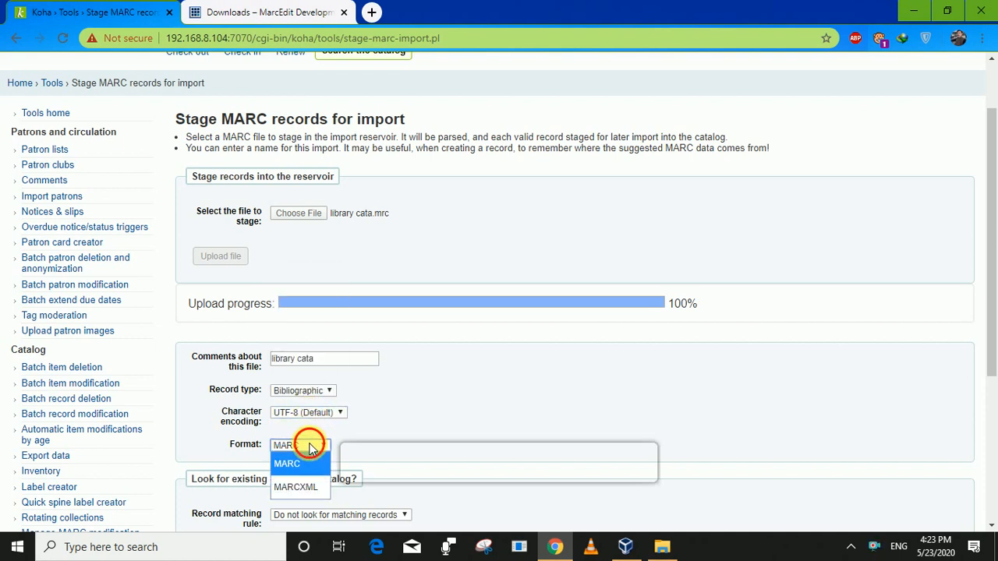
left_click(309, 446)
- Set the action for matching records to Add incoming record and stage the uploaded records for import
left_click_drag(990, 267, 989, 416)
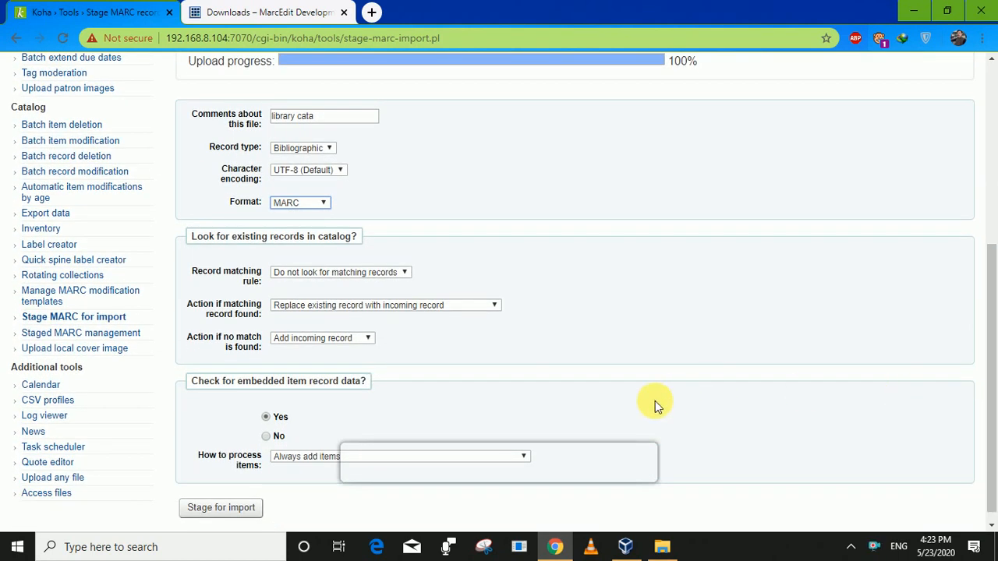
left_click(394, 306)
left_click(401, 346)
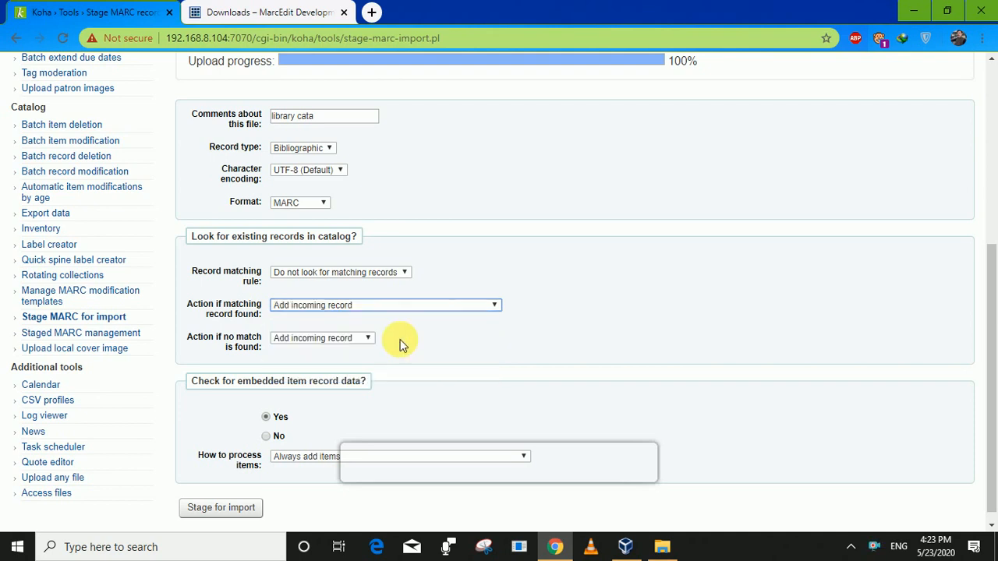
left_click(238, 511)
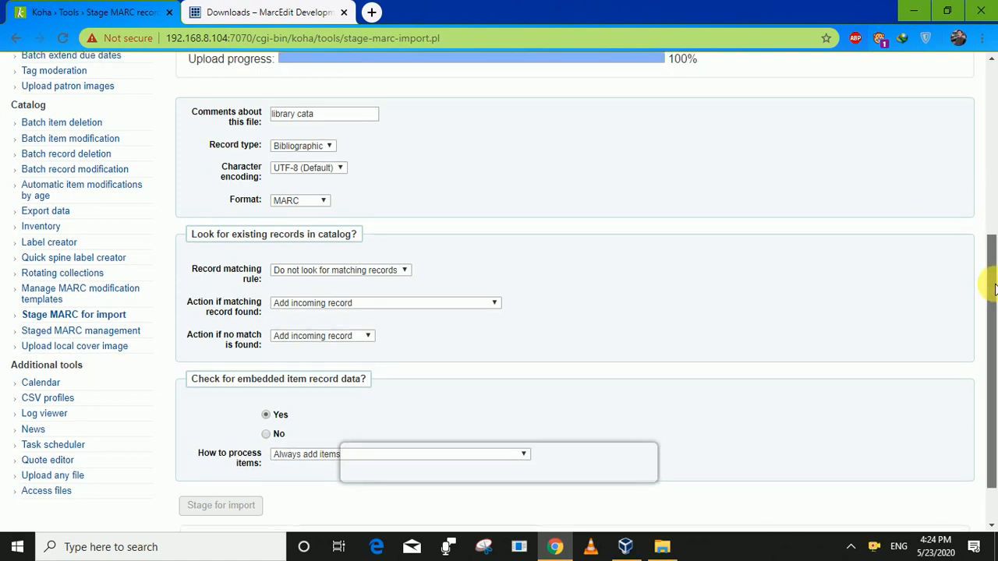
left_click_drag(991, 269, 995, 342)
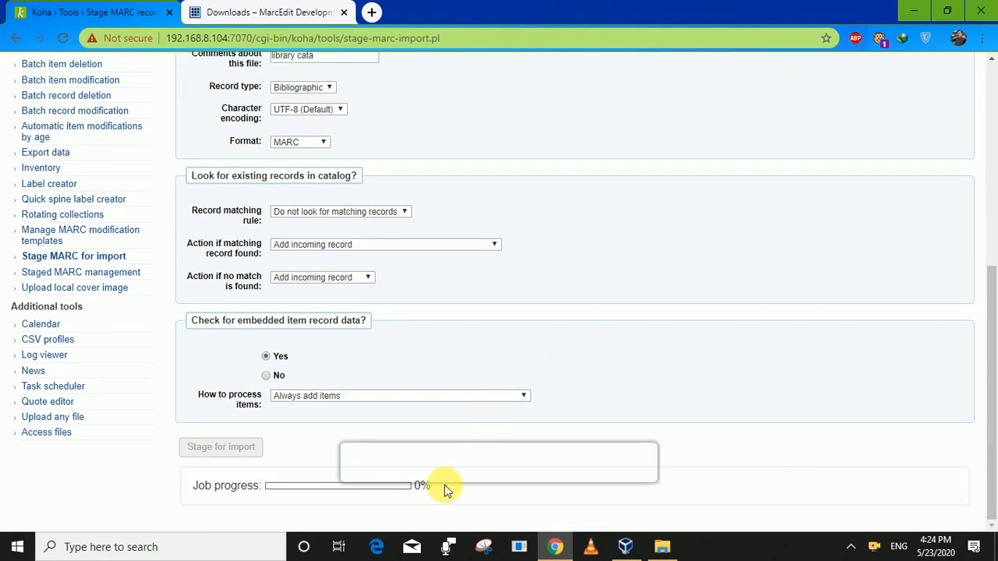
left_click_drag(447, 490, 187, 491)
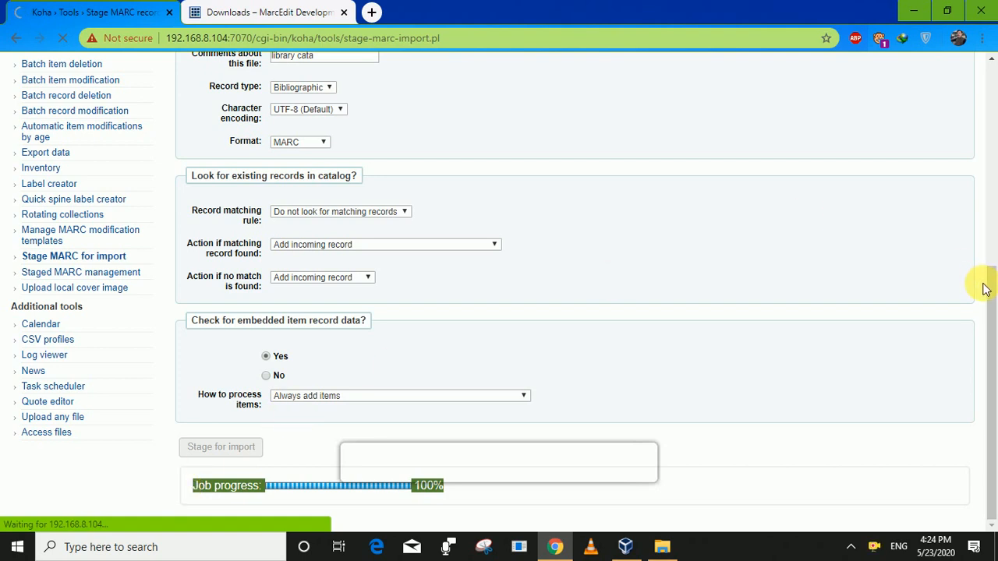
left_click_drag(983, 284, 995, 333)
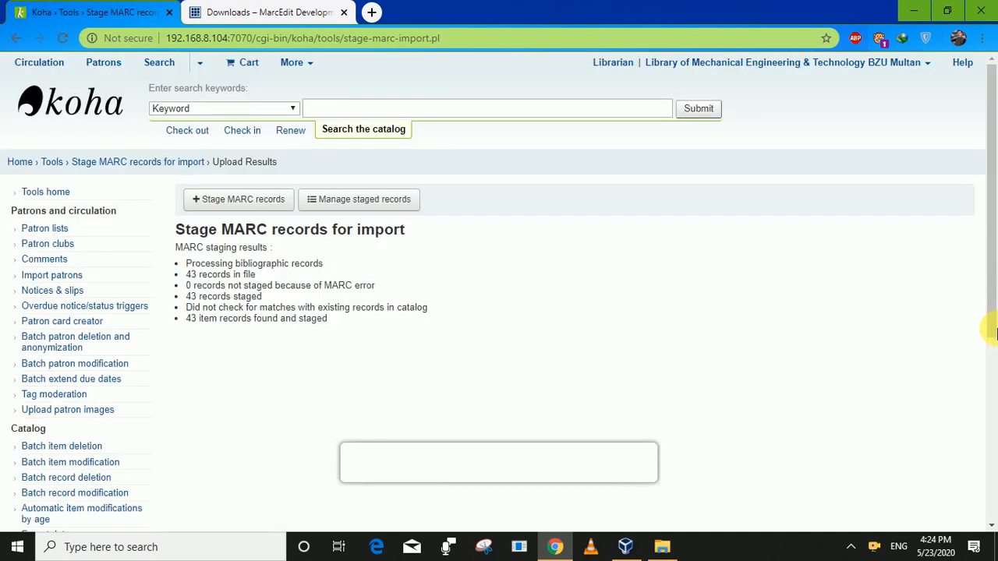
- Check the record and item counts in the MARC staging results, and open the staged batch for management
double_click(191, 320)
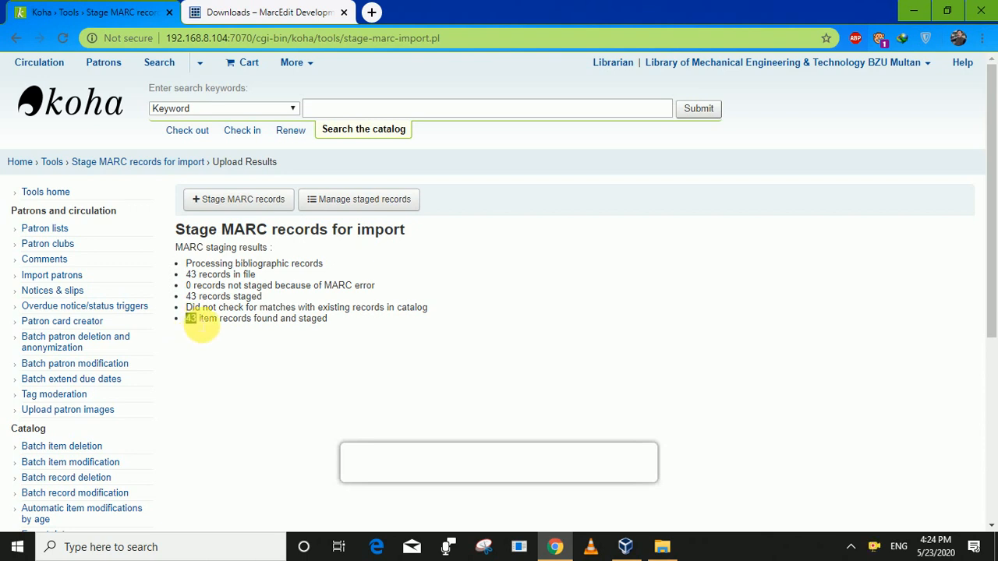
double_click(190, 296)
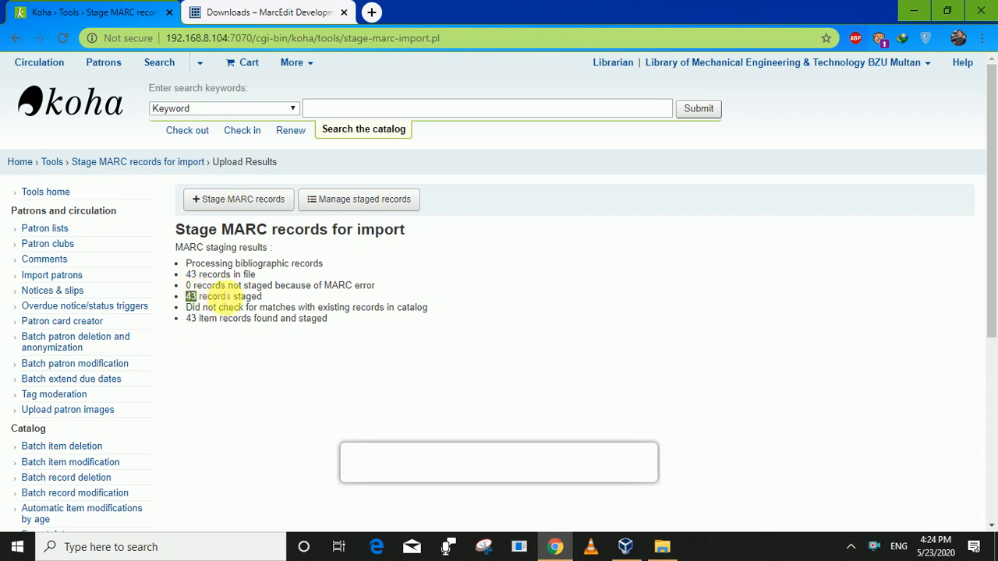
double_click(192, 274)
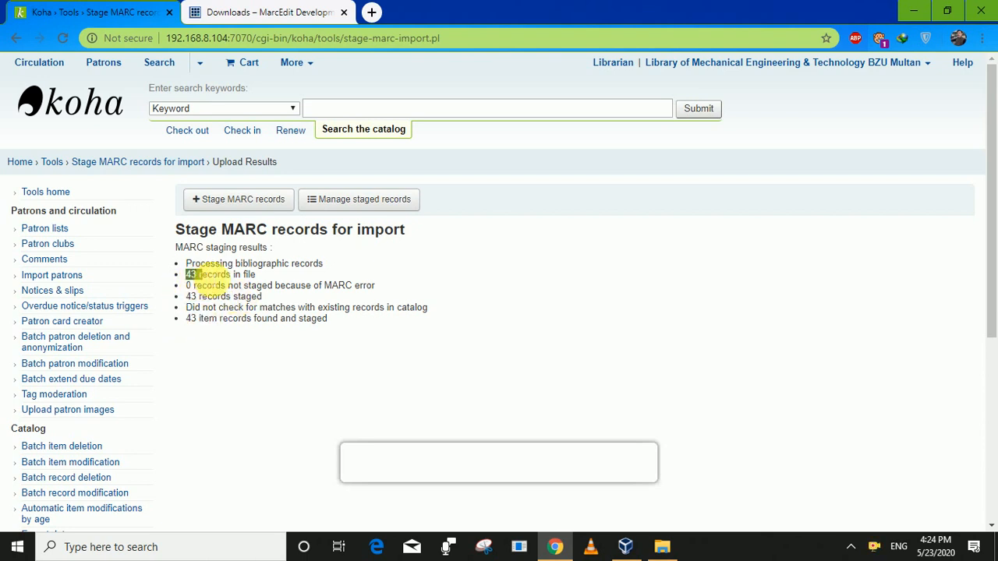
left_click_drag(204, 276, 209, 277)
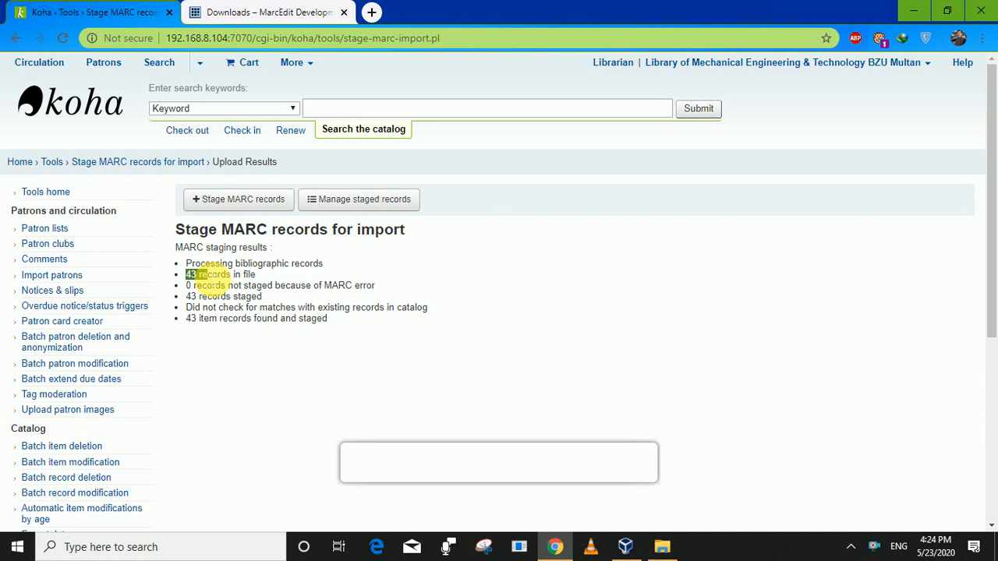
left_click(369, 210)
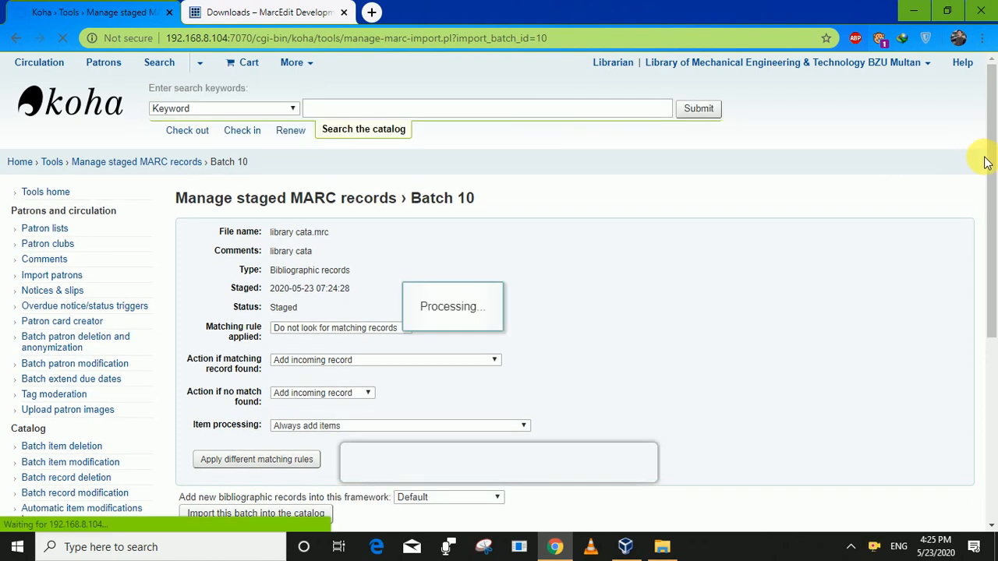
- Set the framework for new bibliographic records to books and import the library cata.mrc batch into the catalog
left_click_drag(988, 162, 992, 231)
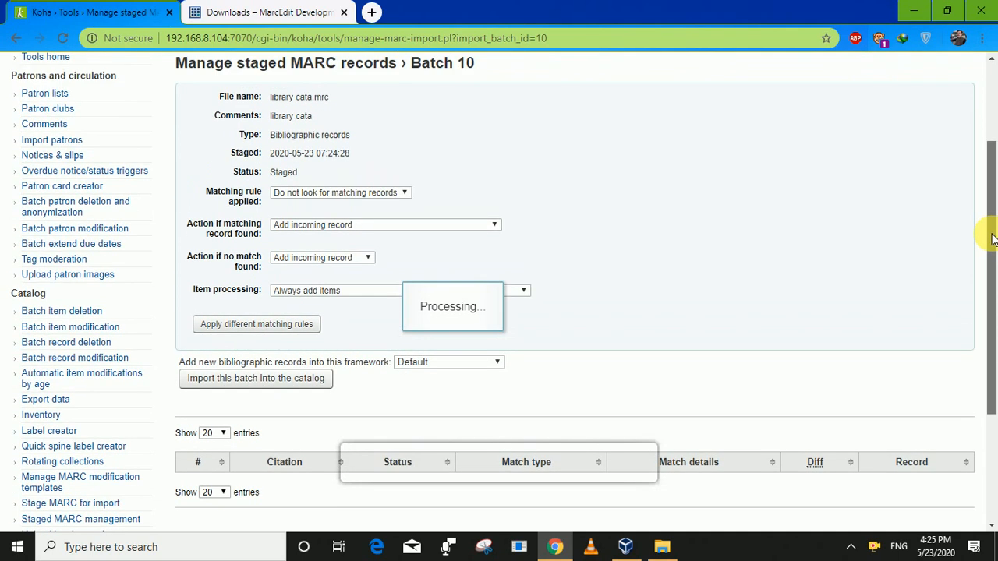
left_click(436, 362)
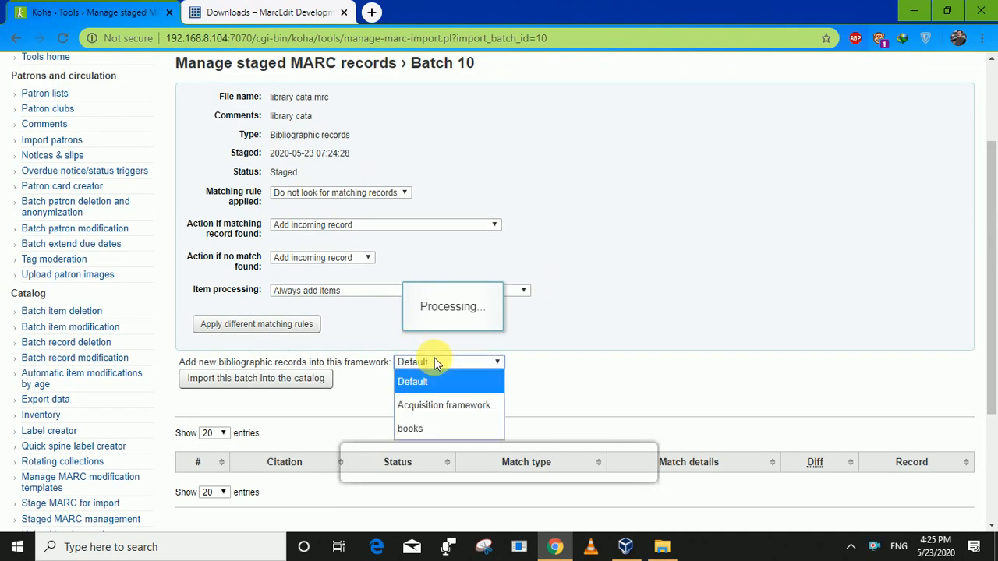
left_click(425, 430)
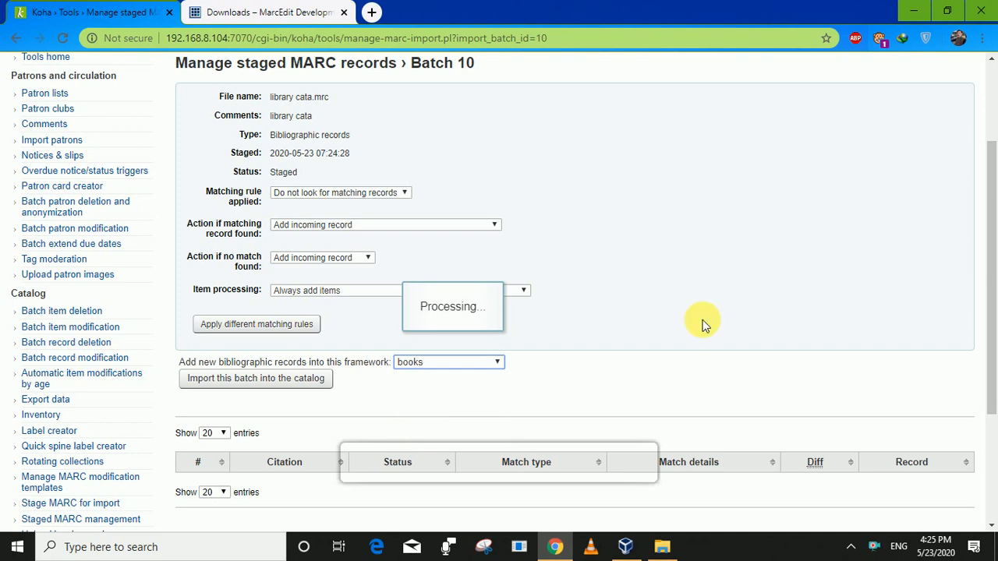
left_click(255, 383)
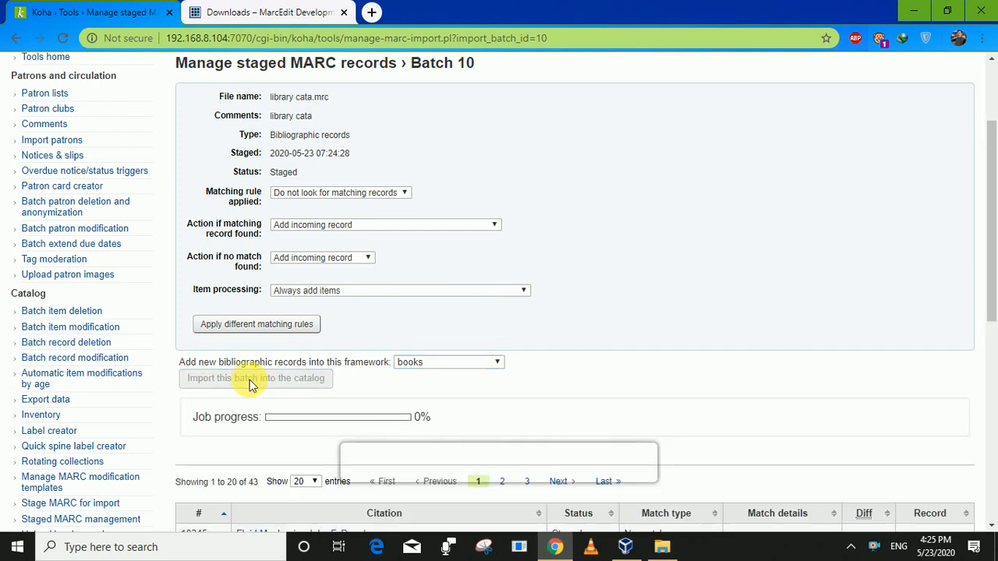
- Examine the list of staged records in the batch and the import job's progress
left_click_drag(994, 230, 990, 371)
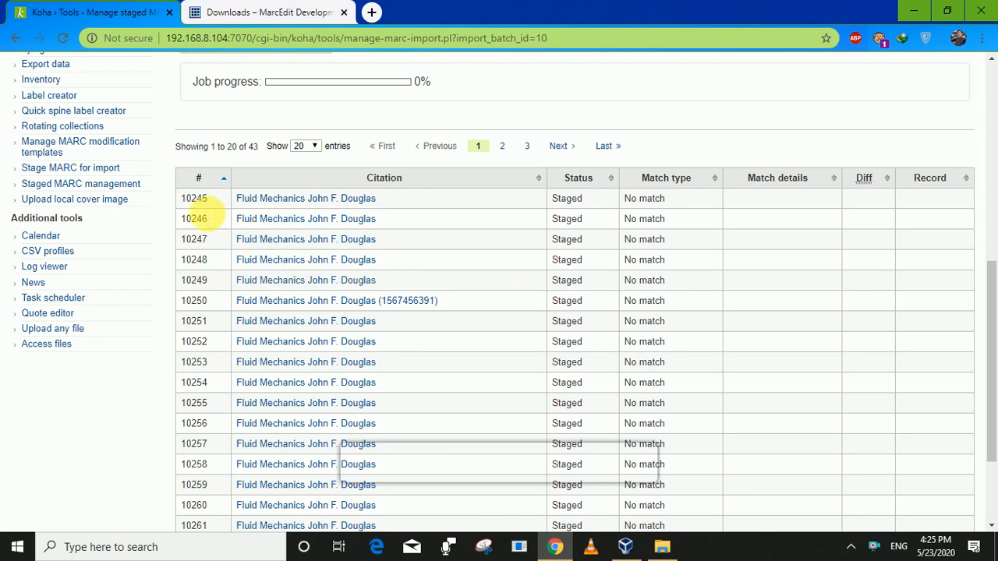
left_click_drag(166, 200, 182, 202)
double_click(187, 200)
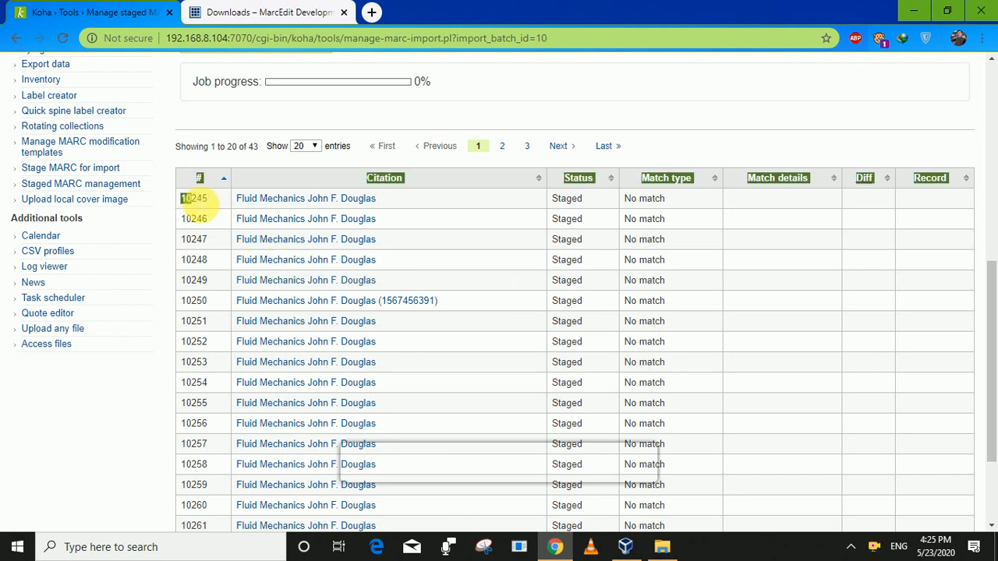
double_click(206, 218)
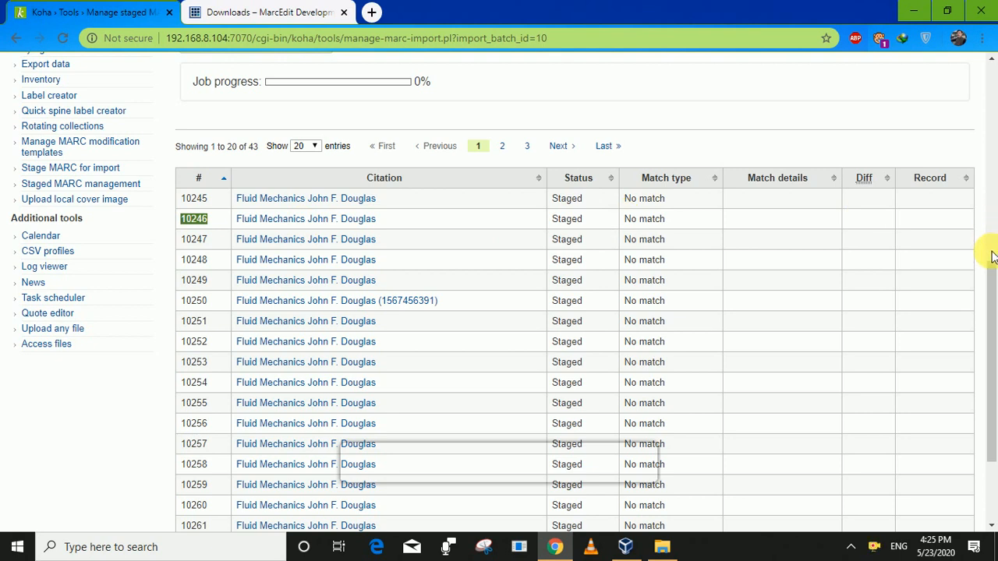
left_click_drag(991, 263, 947, 144)
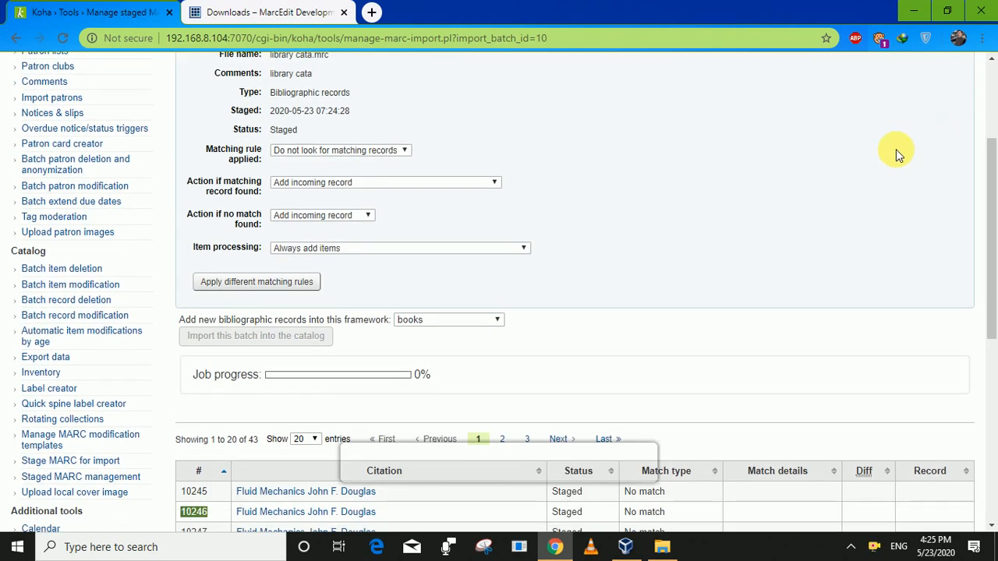
left_click_drag(435, 377, 406, 374)
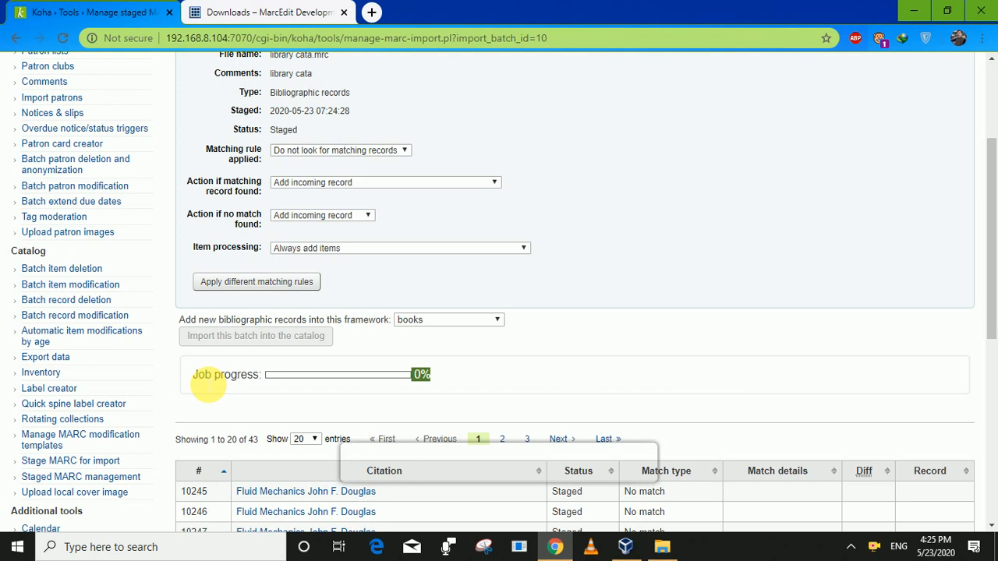
- Open the catalogue workbook from the Desktop in Excel and switch back to Koha in Chrome
left_click(919, 14)
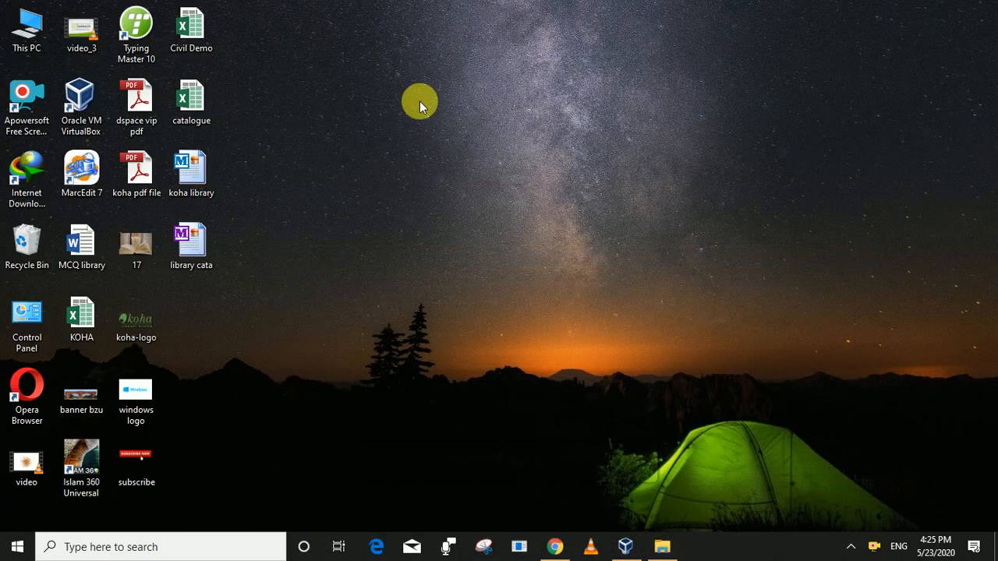
double_click(191, 105)
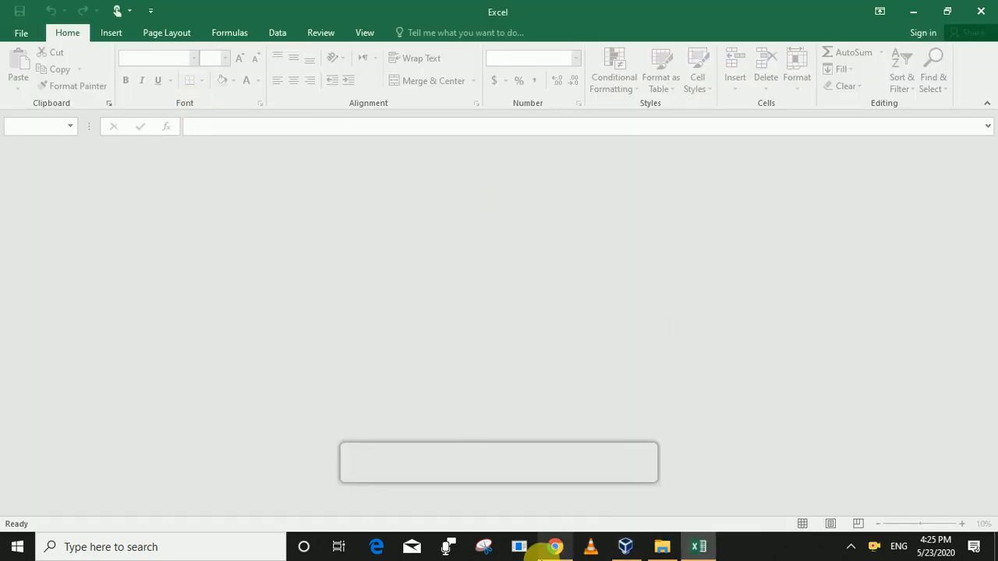
left_click(553, 548)
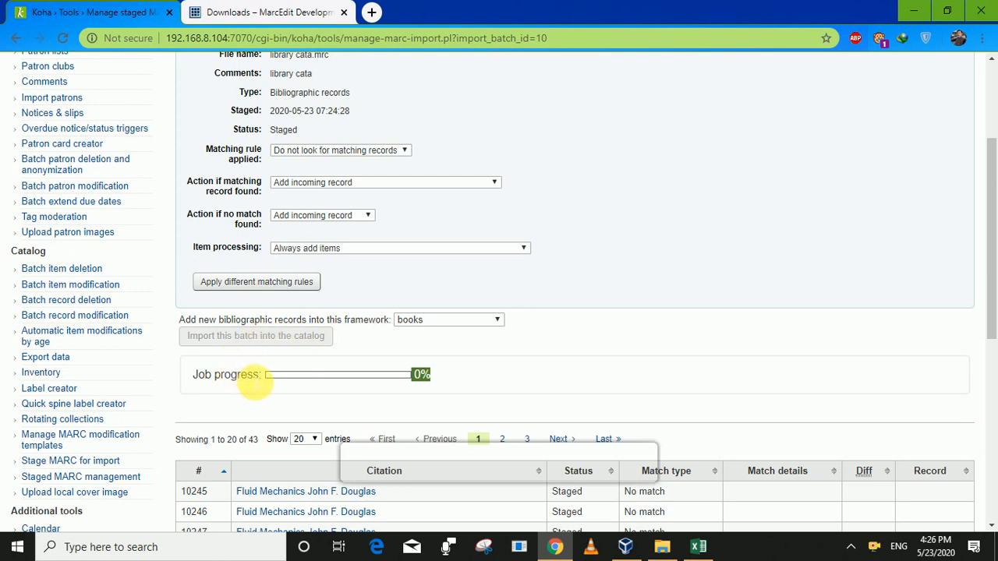
- Follow the import job's progress and review the completed import's summary of added, updated and ignored records and items
left_click_drag(194, 375, 443, 382)
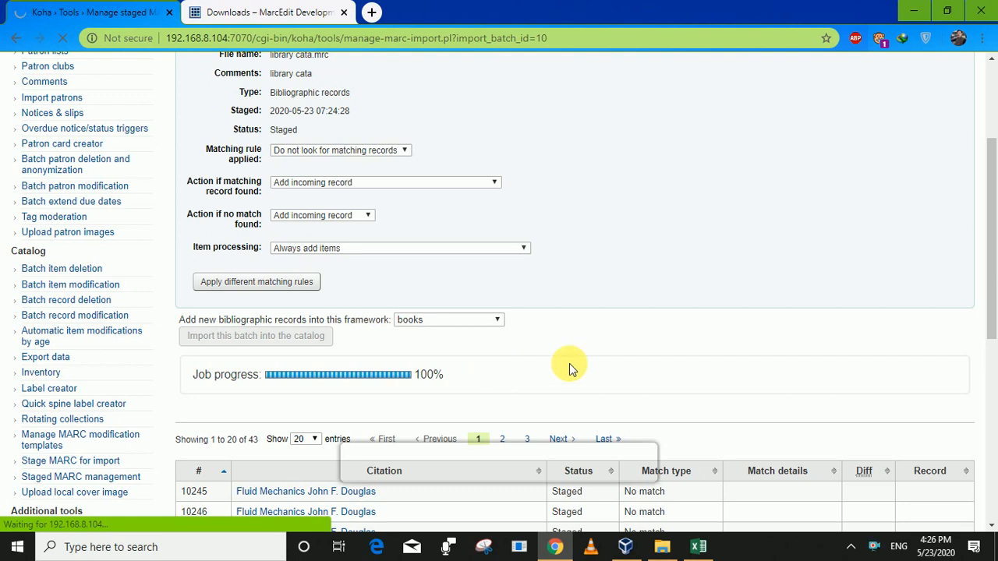
left_click_drag(990, 293, 994, 245)
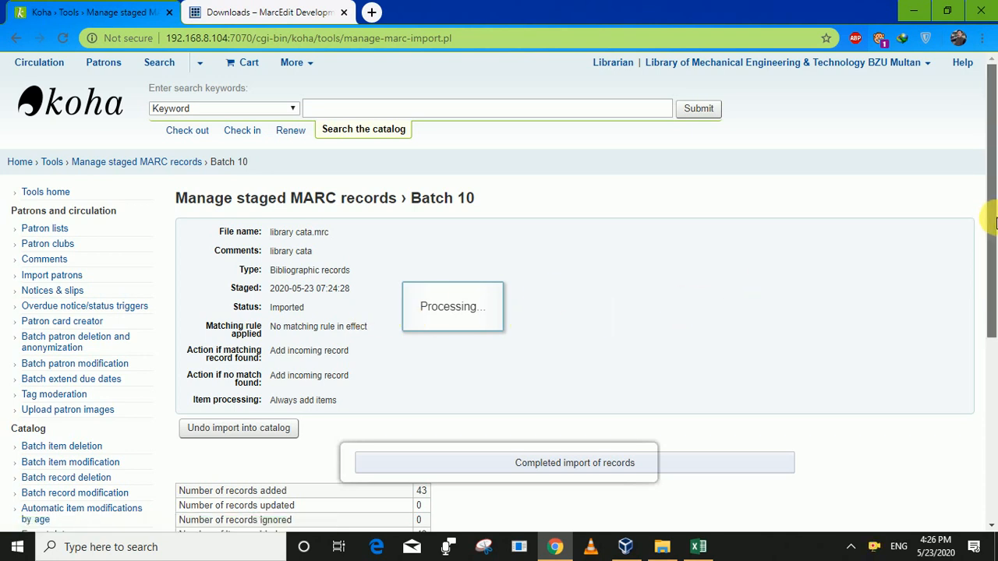
left_click_drag(996, 224, 996, 296)
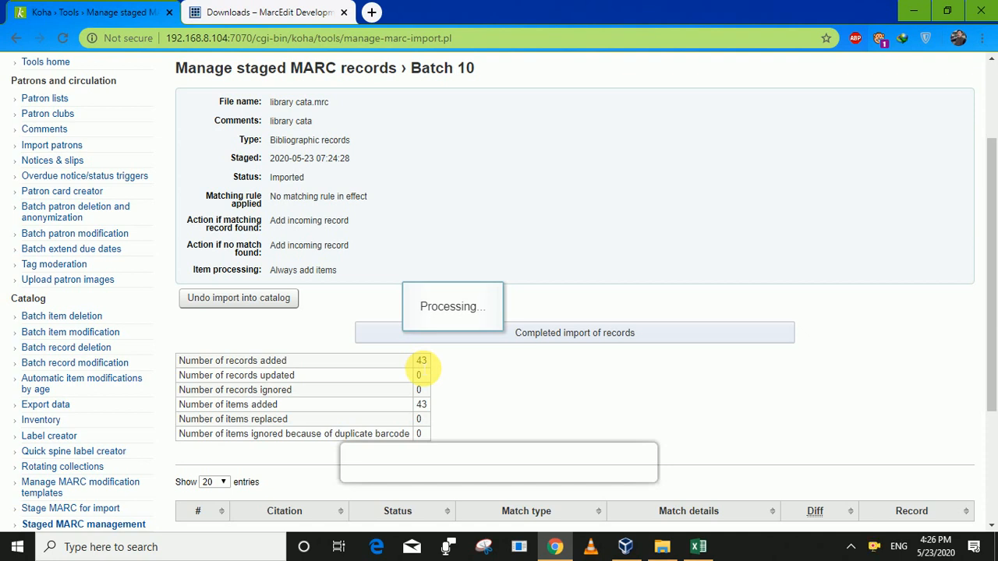
left_click_drag(421, 366, 435, 368)
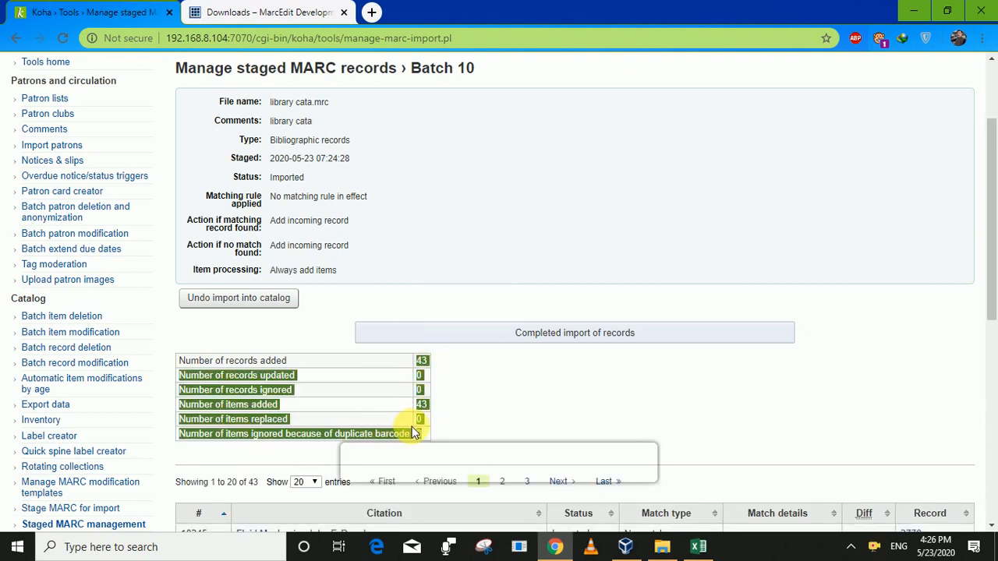
left_click(601, 424)
left_click_drag(991, 205, 992, 89)
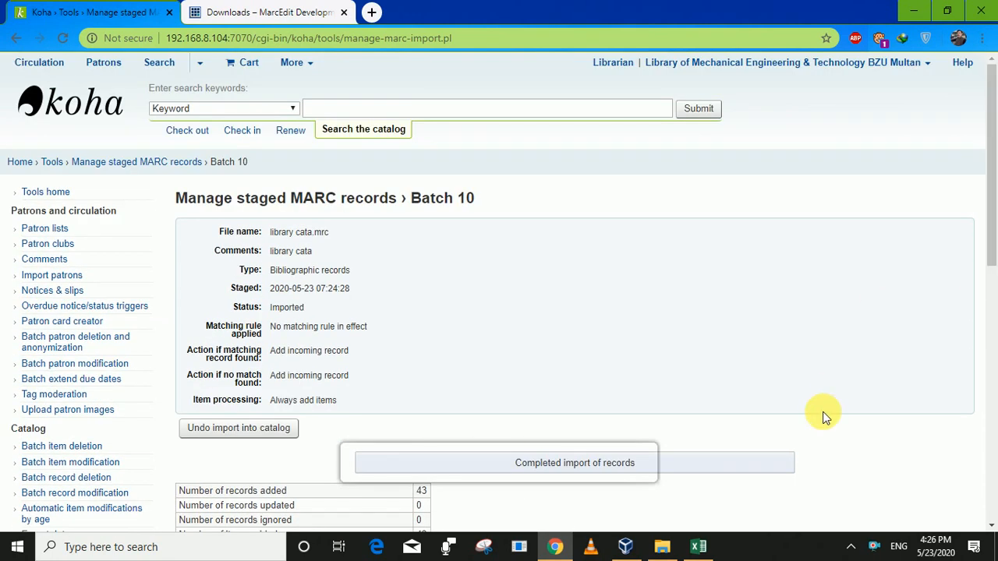
- Switch to the catalogue workbook in Excel and copy the barcode ME-00060 from cell Q12
left_click(714, 546)
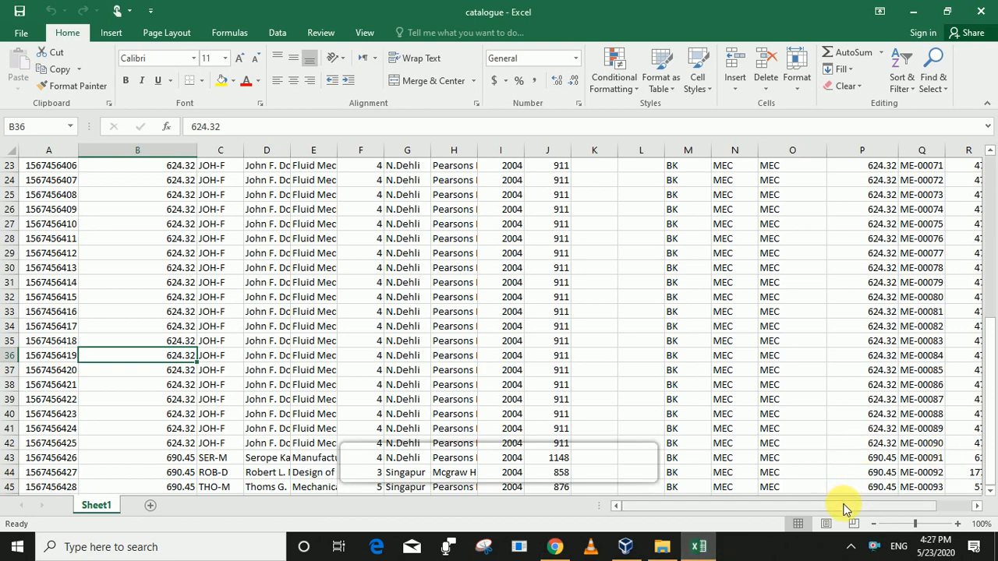
scroll(889, 499, "right", 2)
left_click_drag(994, 362, 989, 188)
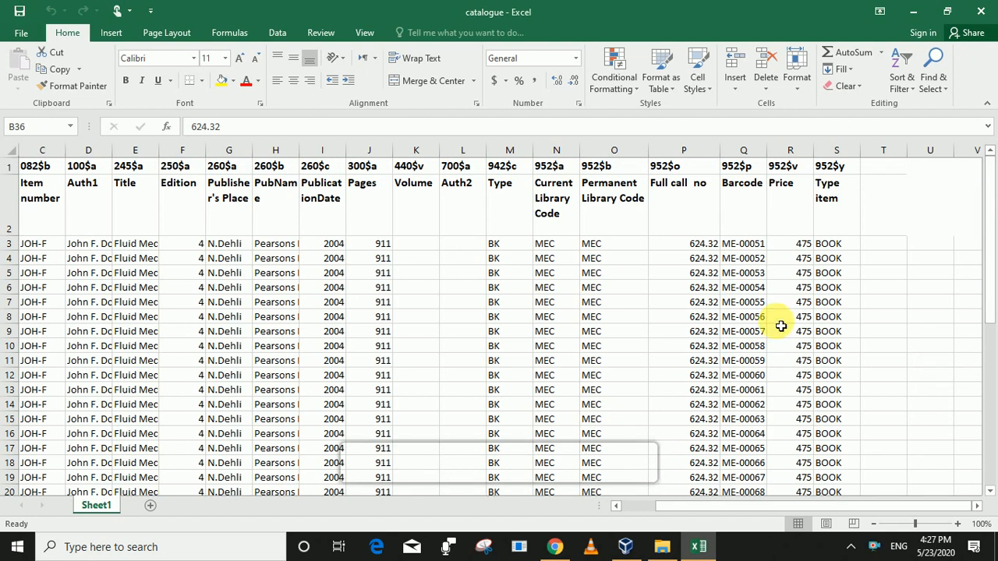
left_click(746, 379)
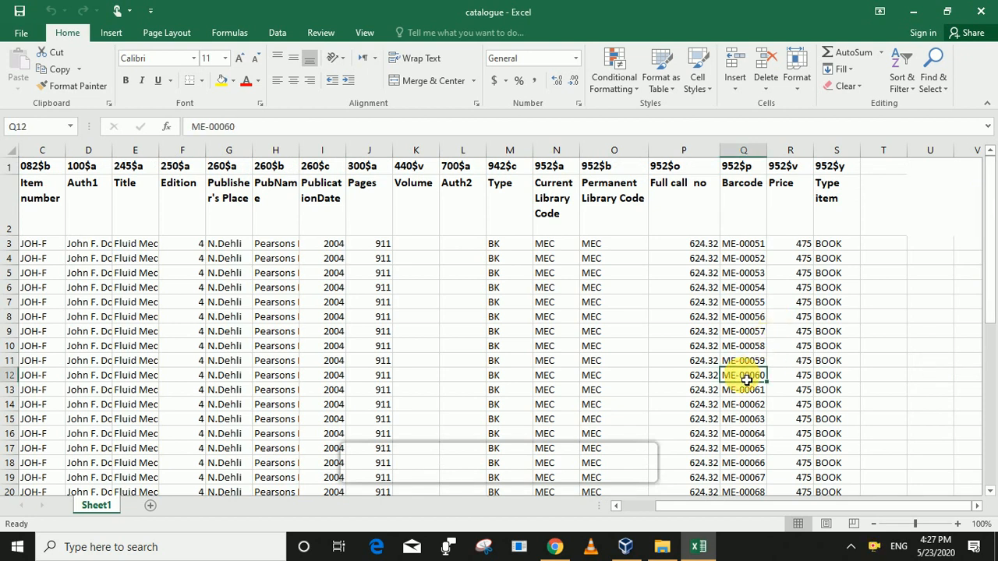
right_click(746, 379)
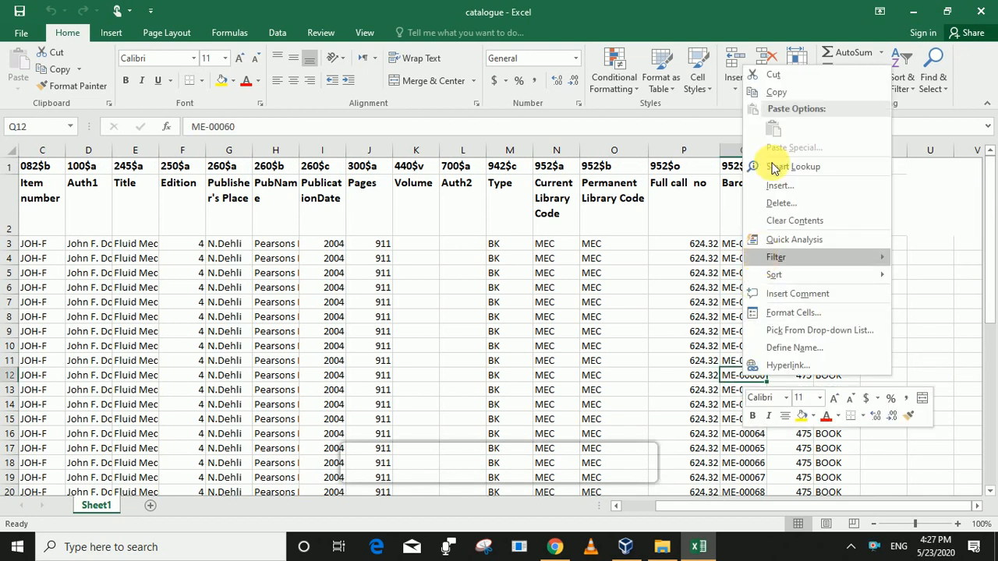
left_click(772, 94)
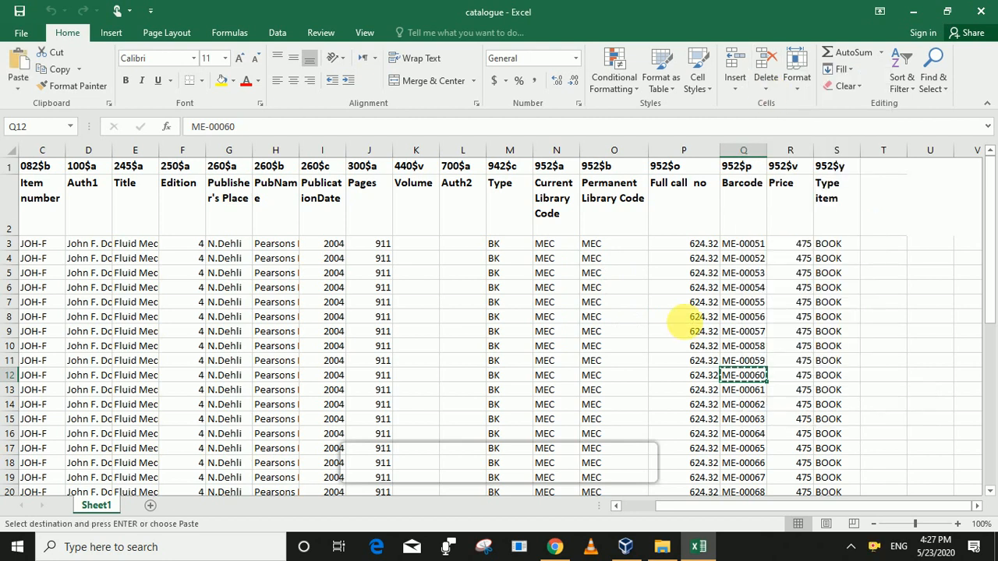
- Switch to Koha in Chrome and search the catalog by Barcode for the copied value ME-00060
left_click(554, 547)
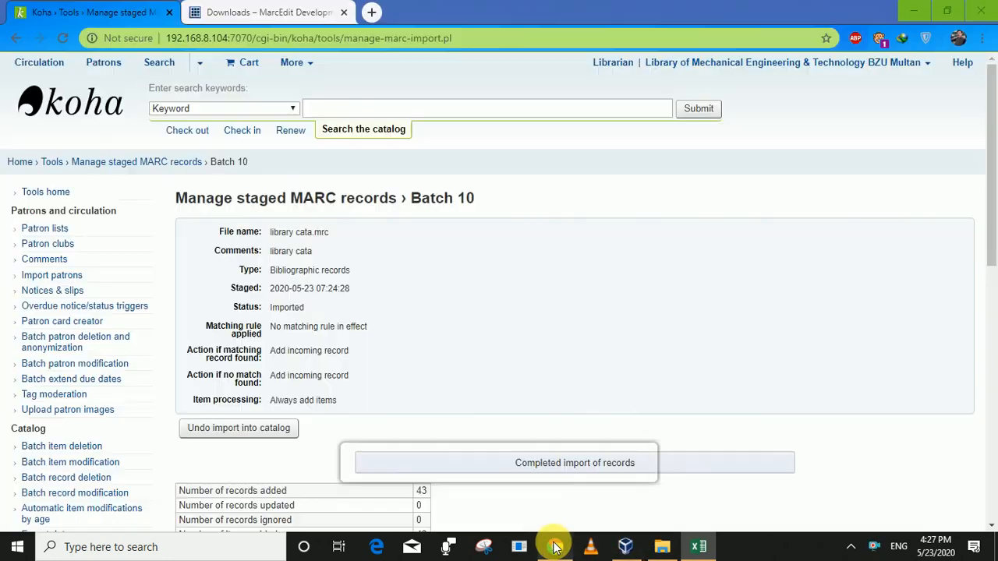
left_click(450, 109)
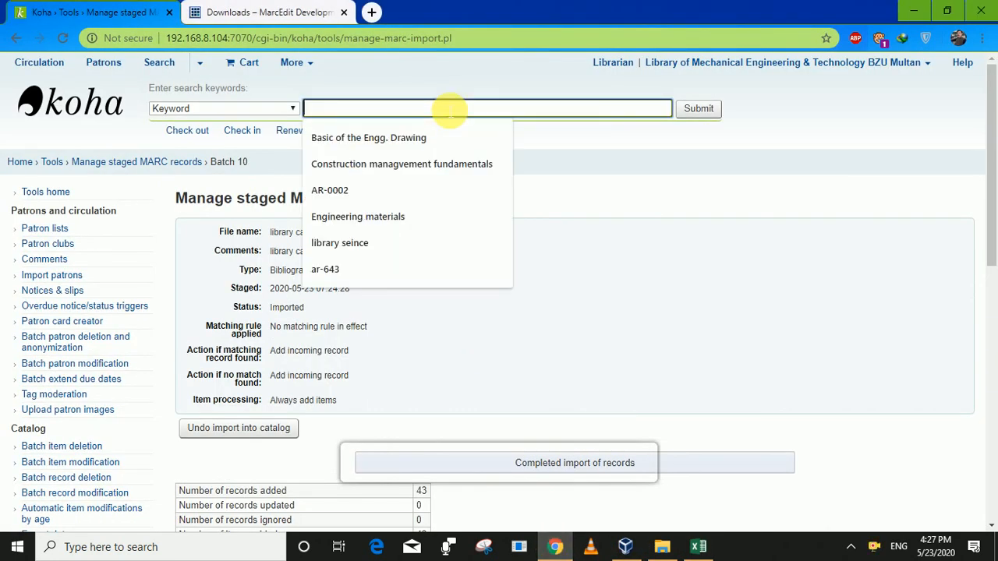
right_click(447, 106)
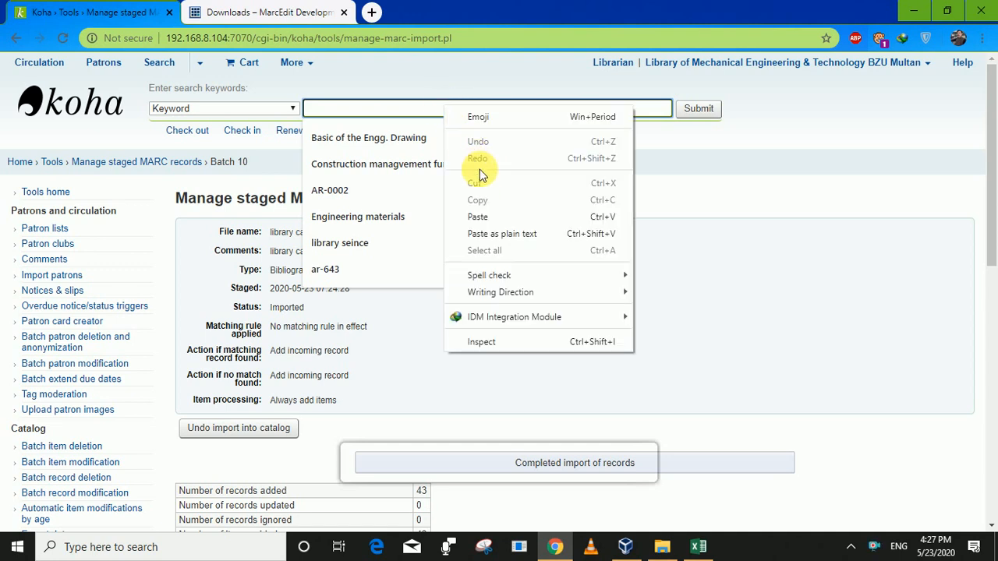
left_click(477, 217)
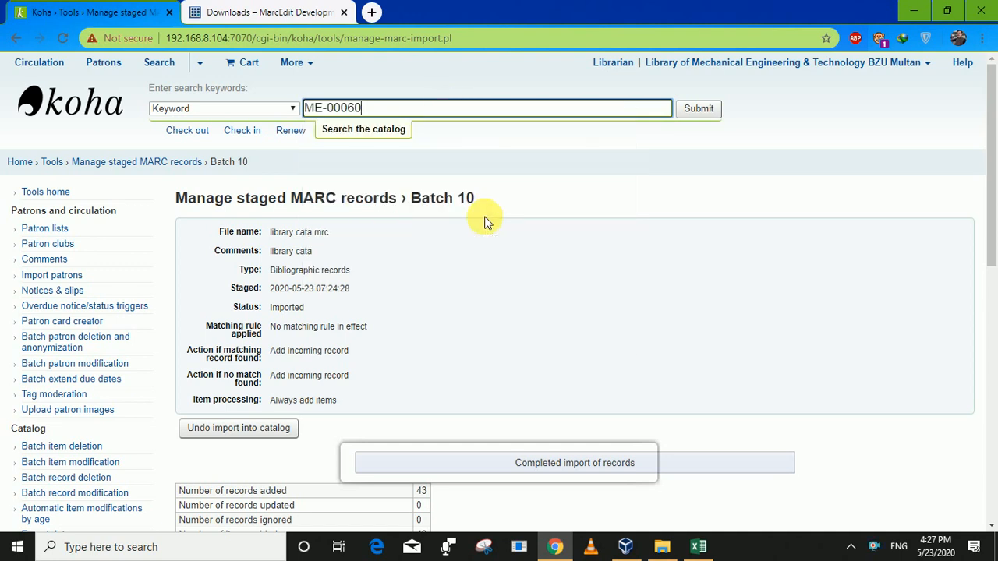
left_click(290, 110)
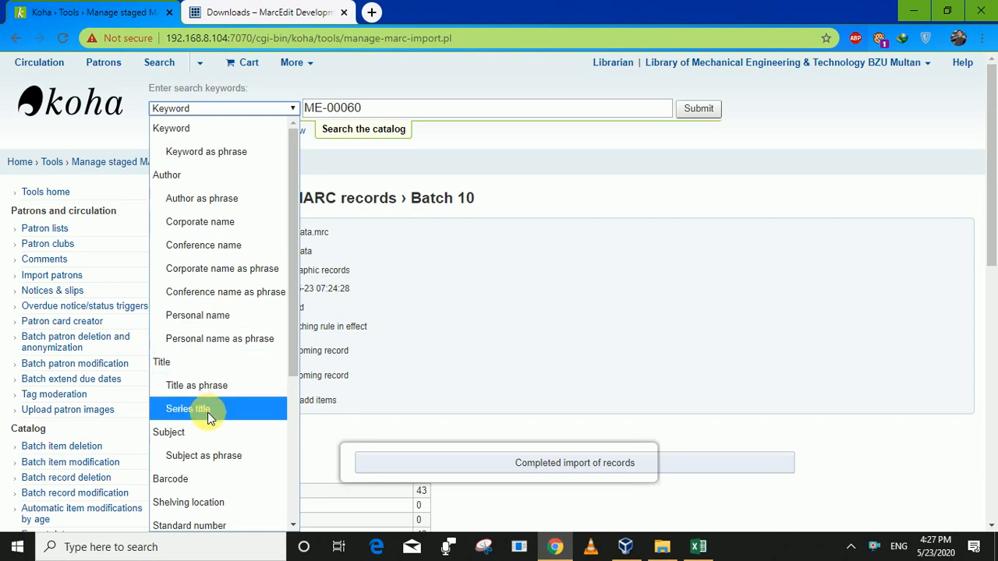
left_click(203, 478)
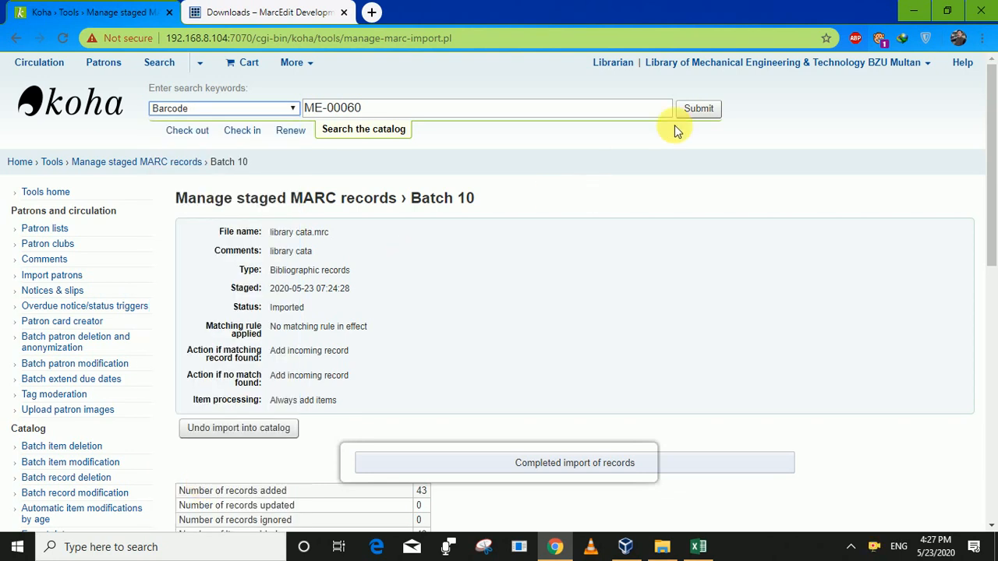
left_click(706, 110)
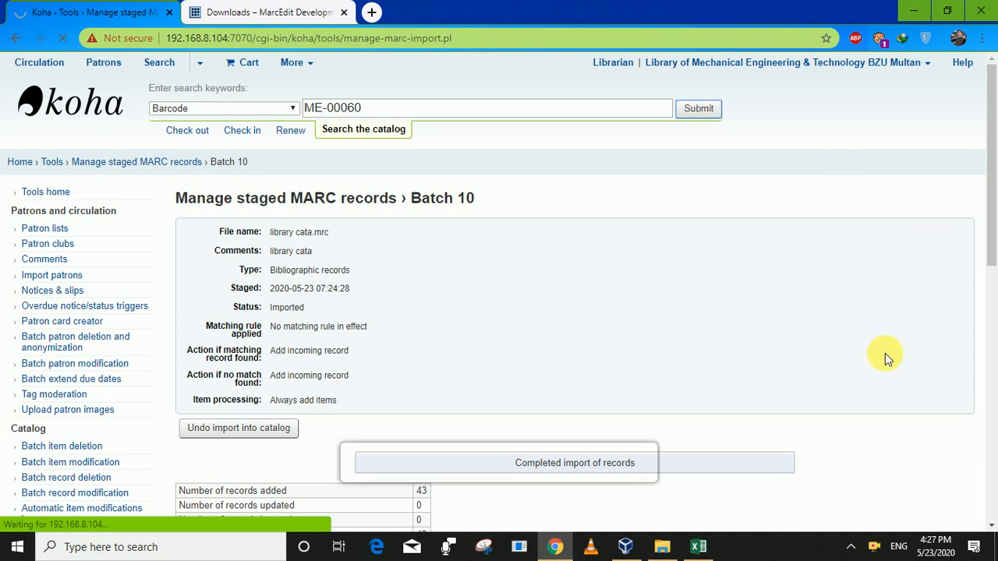
left_click(851, 548)
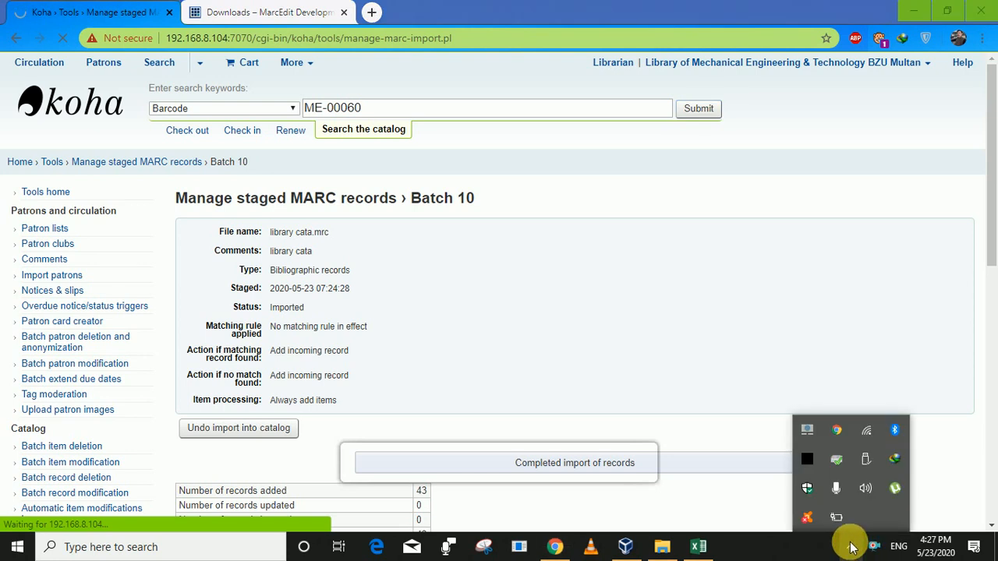
- Review the Fluid Mechanics record's title, author, publisher, call number and barcode on its catalog details page
left_click(815, 555)
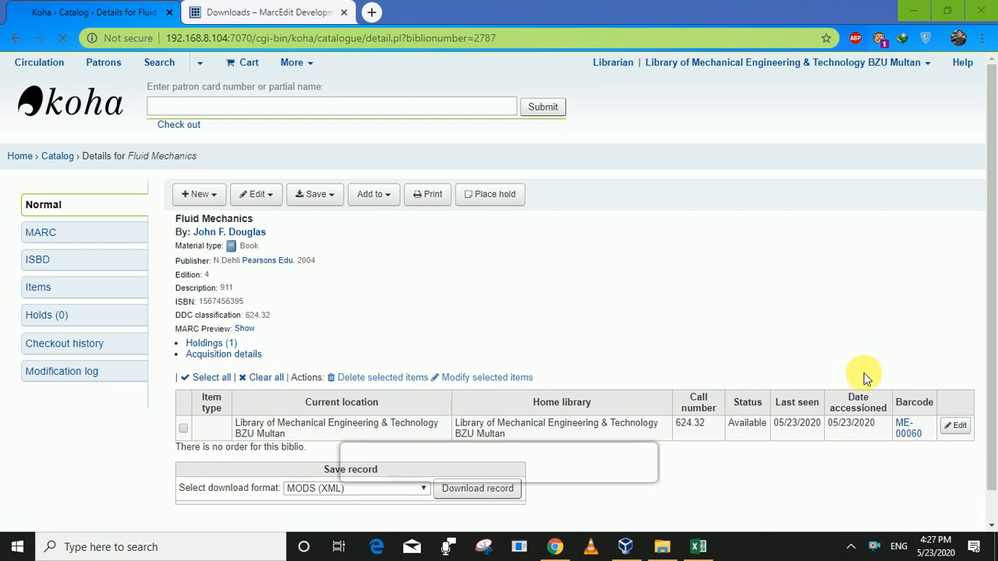
left_click(992, 277)
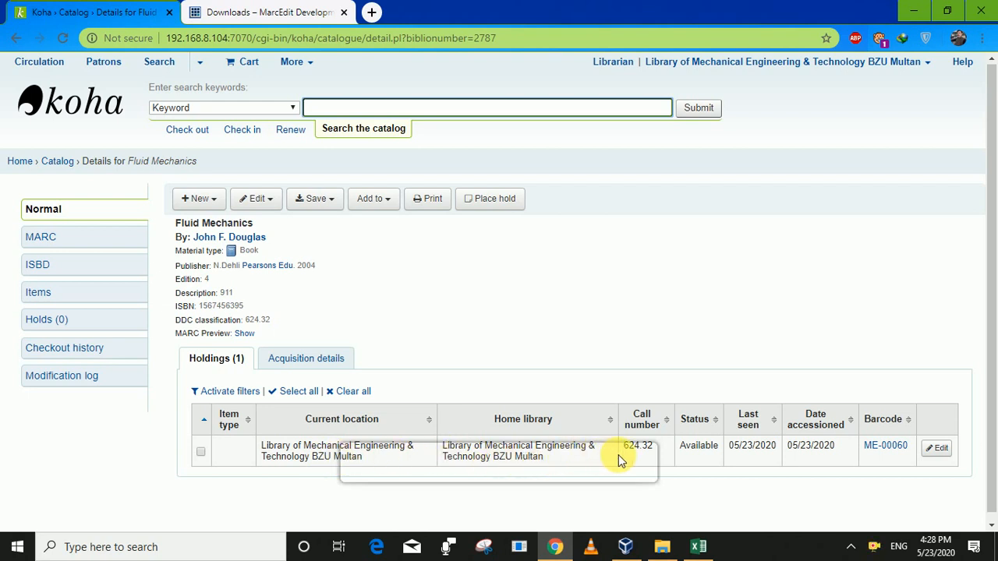
left_click(639, 454)
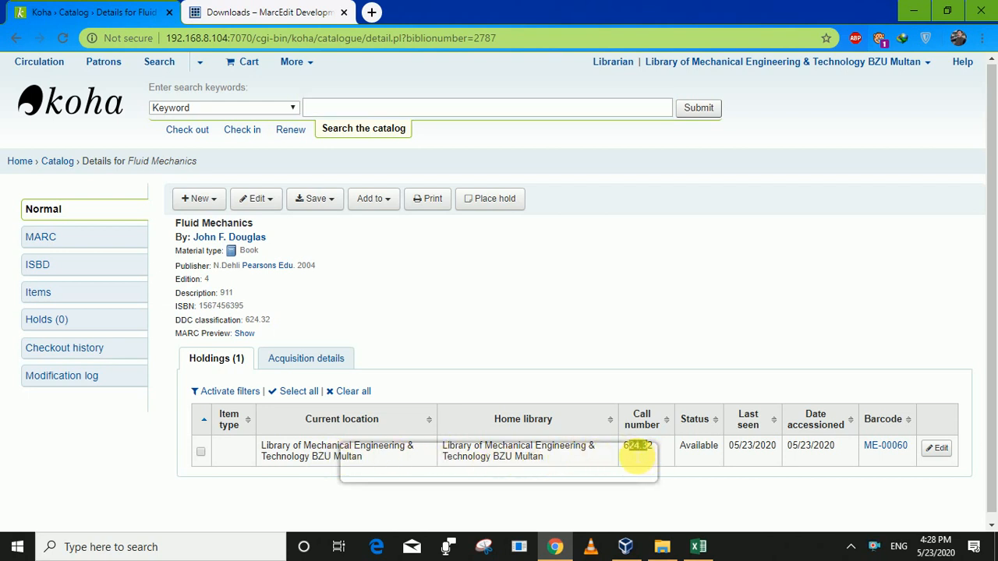
left_click_drag(686, 449, 896, 461)
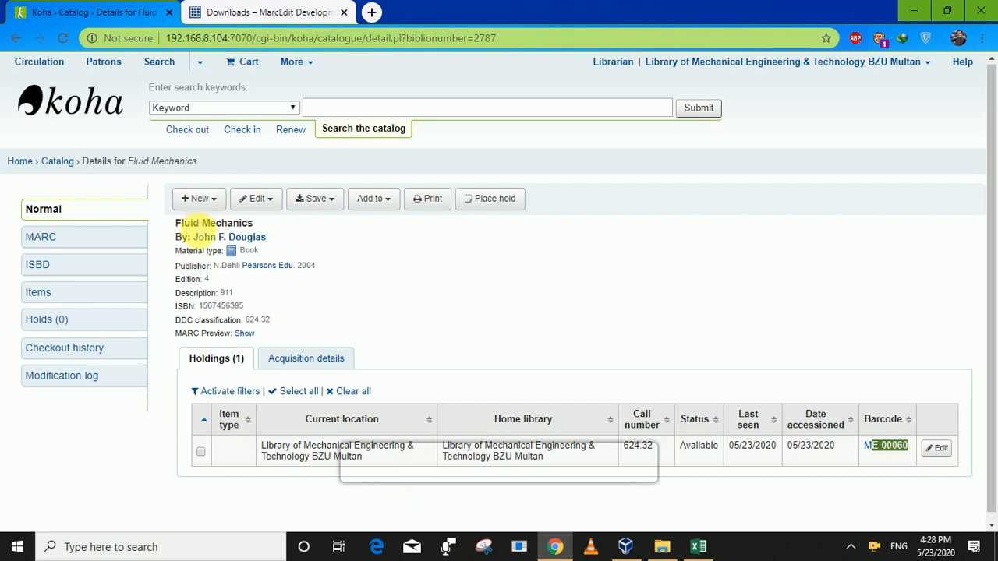
left_click_drag(181, 231, 249, 230)
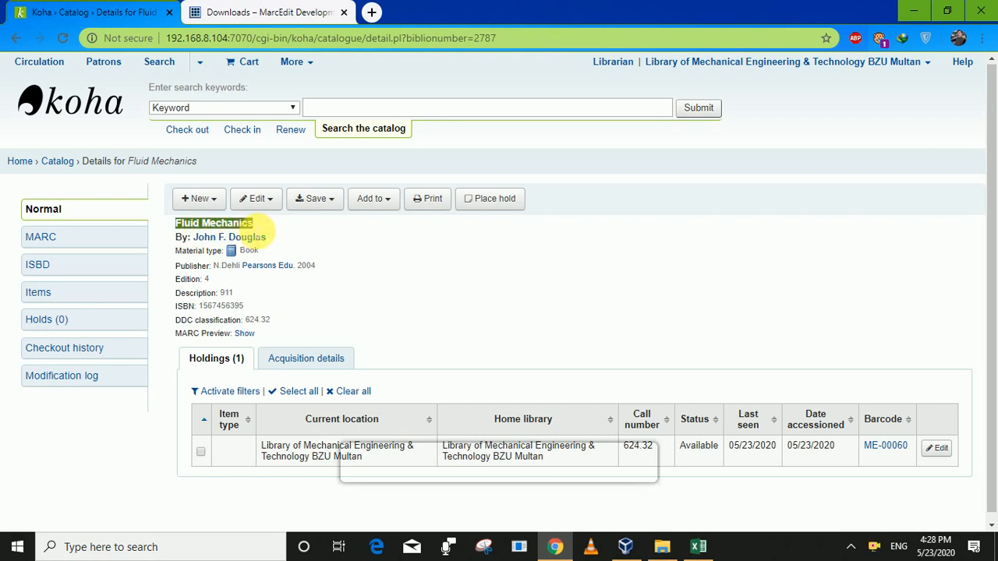
left_click_drag(176, 237, 281, 272)
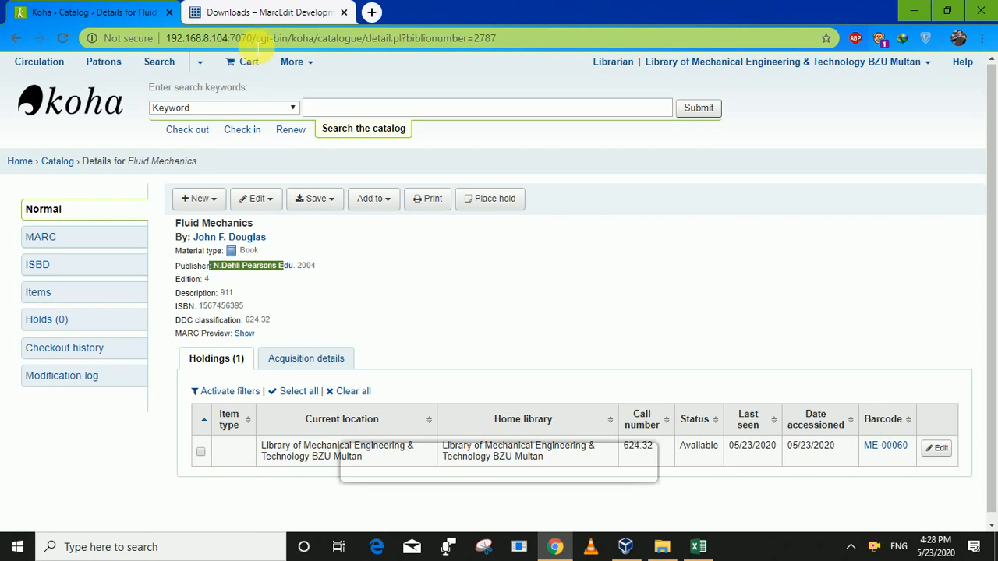
- Copy the Koha server address and open it in a new browser tab with port 7071 to load the OPAC
left_click_drag(253, 39, 179, 45)
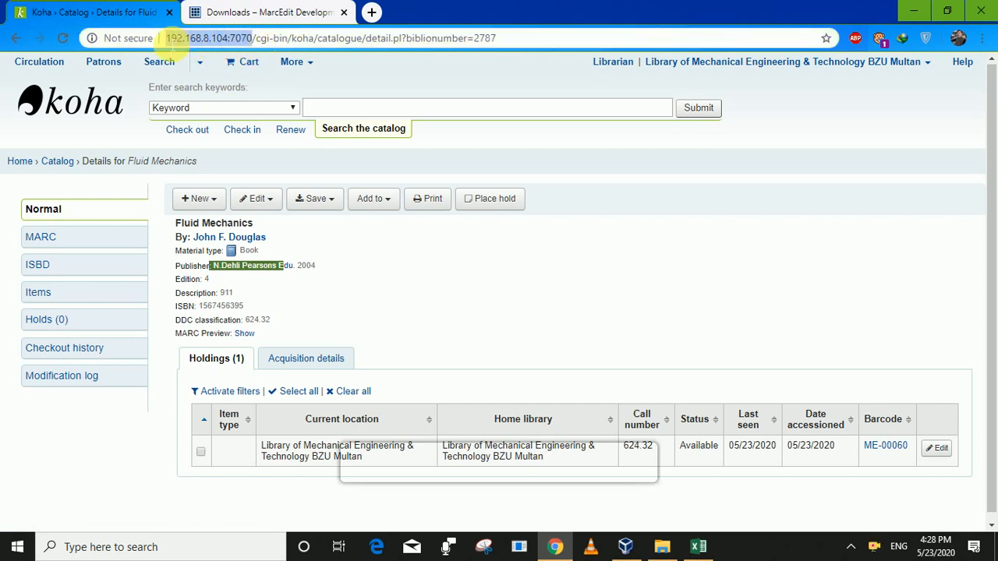
right_click(196, 42)
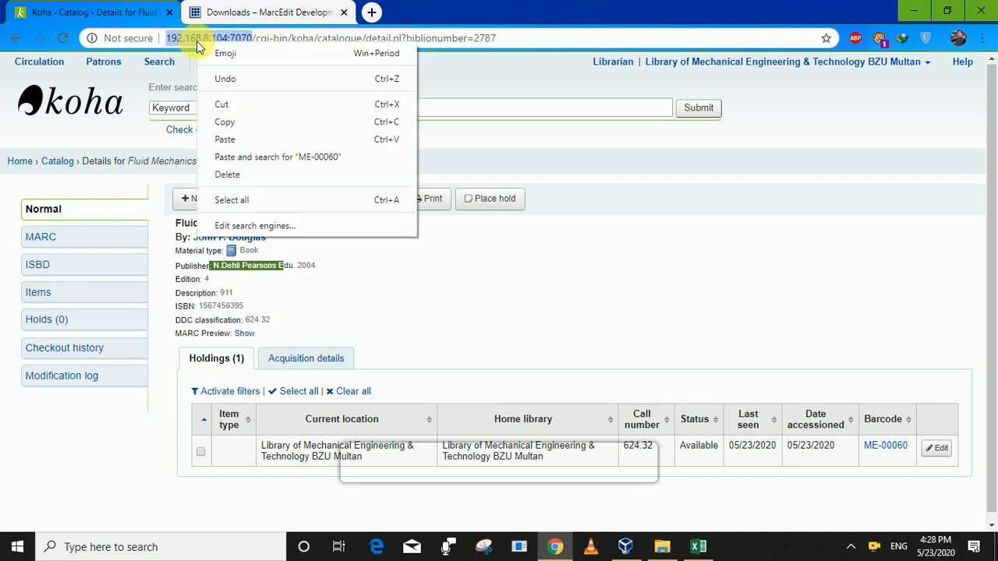
left_click(236, 122)
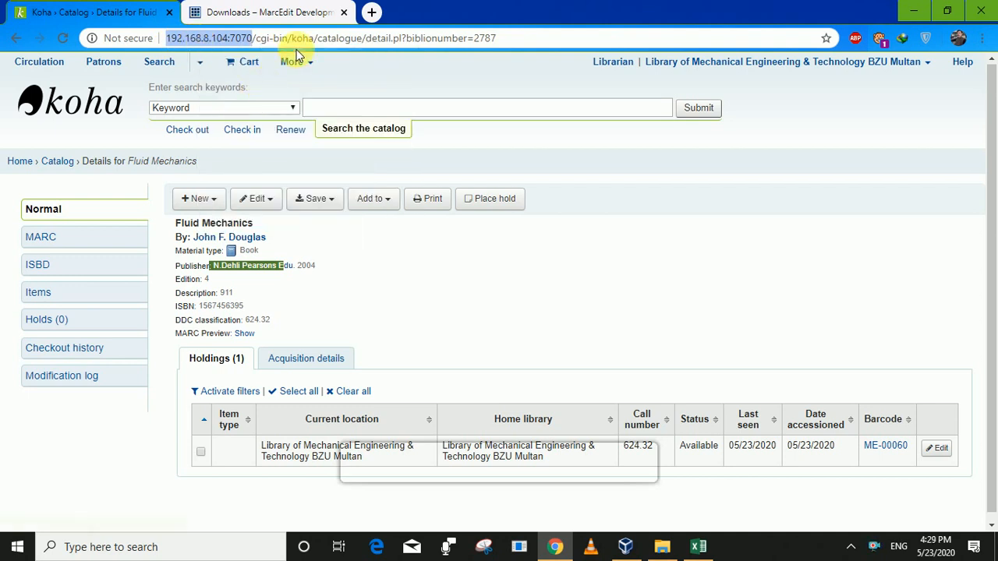
left_click(372, 13)
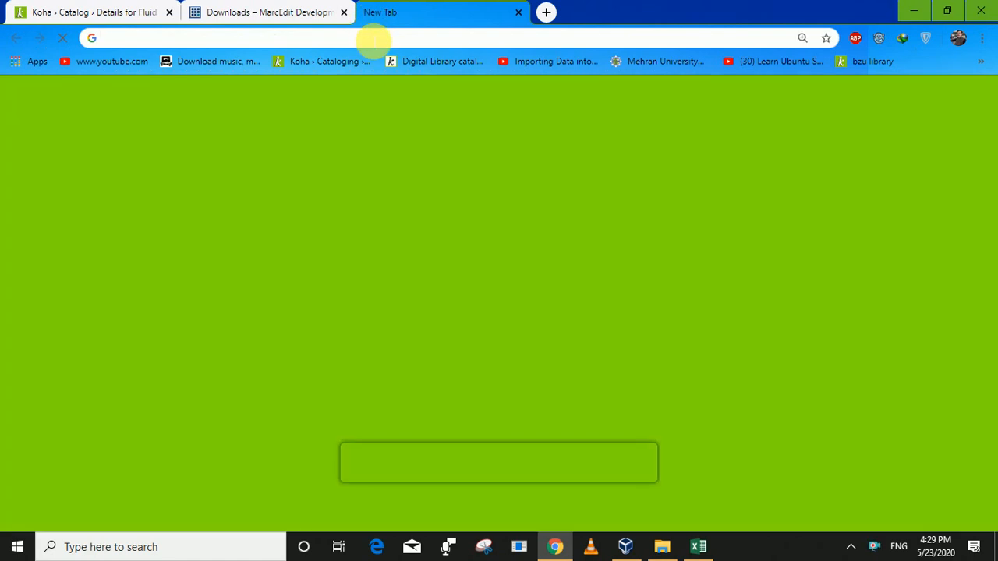
key("ctrl+v")
key("BackSpace")
key("BackSpace")
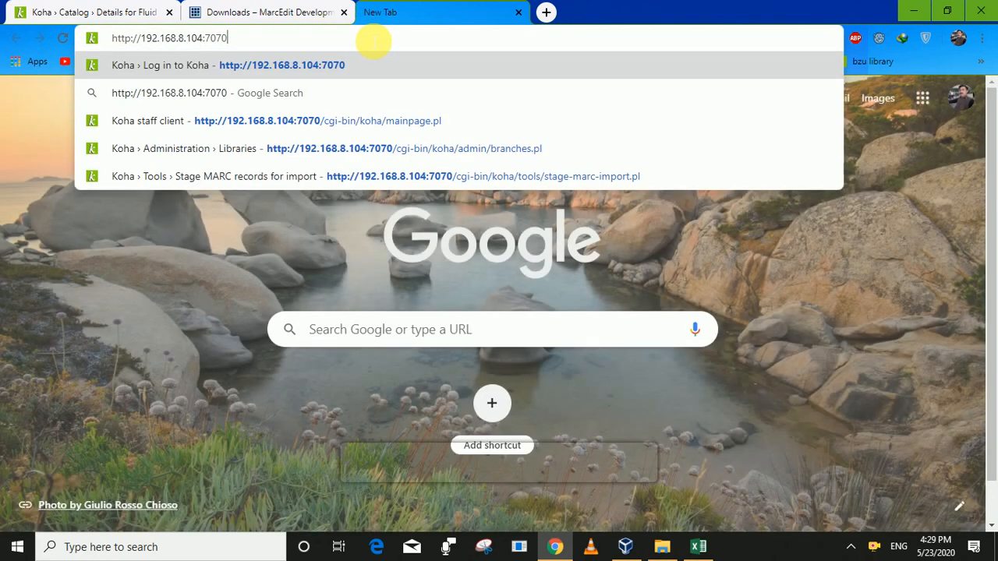
type("1")
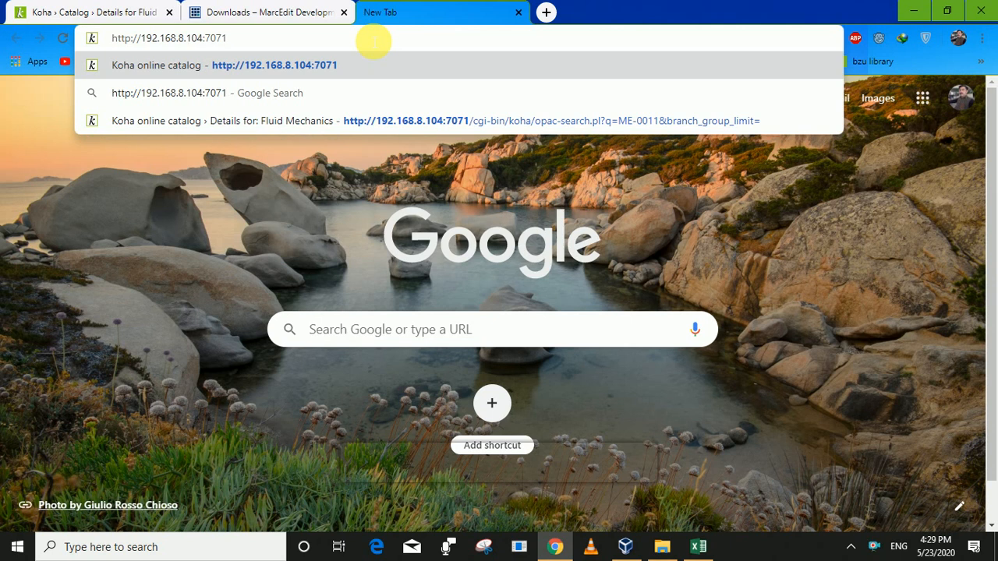
key("Return")
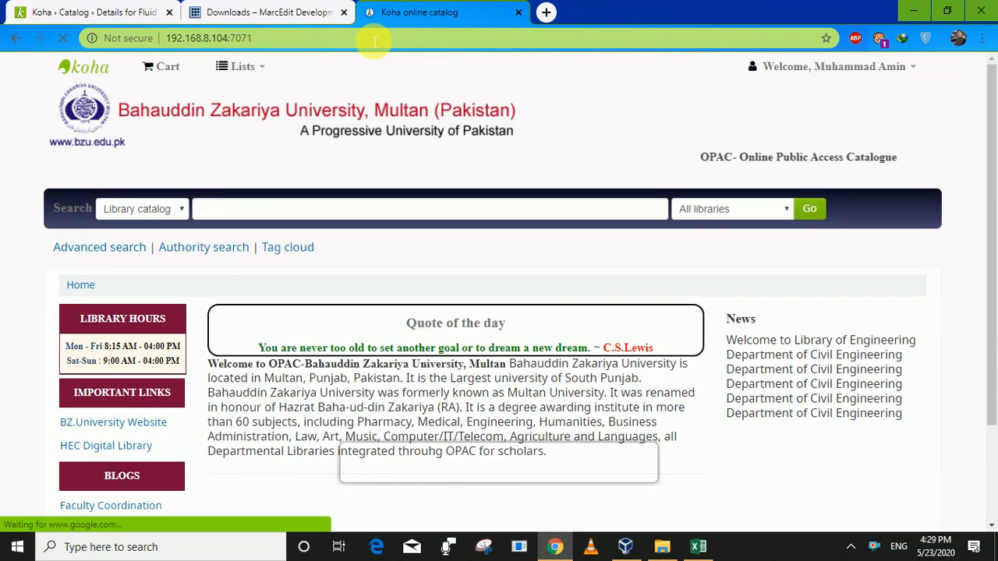
left_click(400, 214)
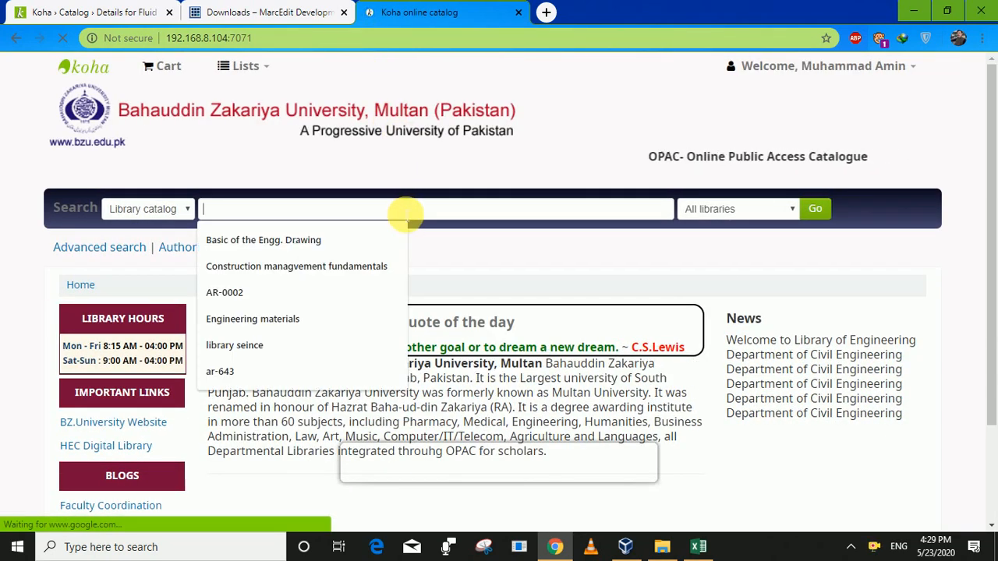
right_click(400, 214)
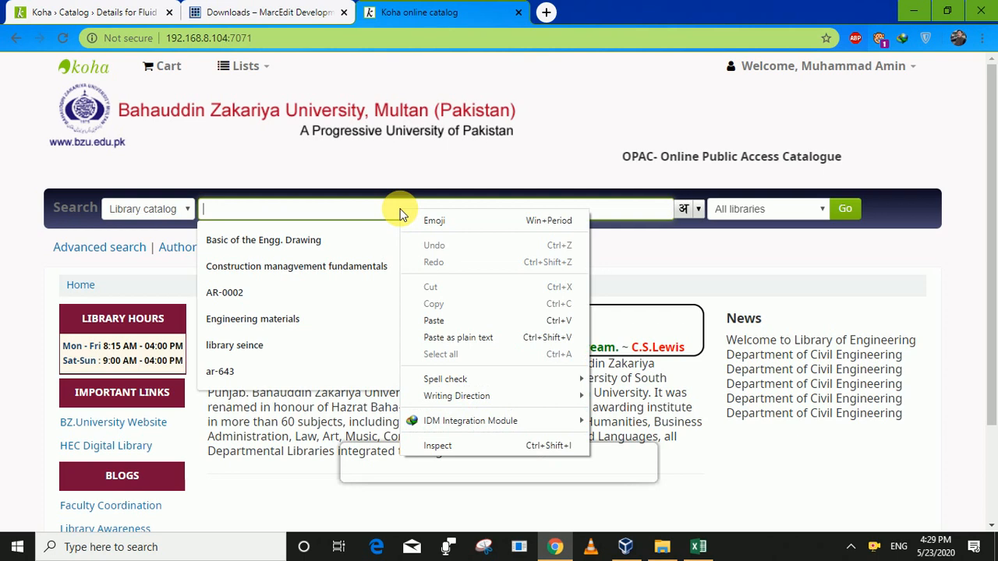
left_click(458, 320)
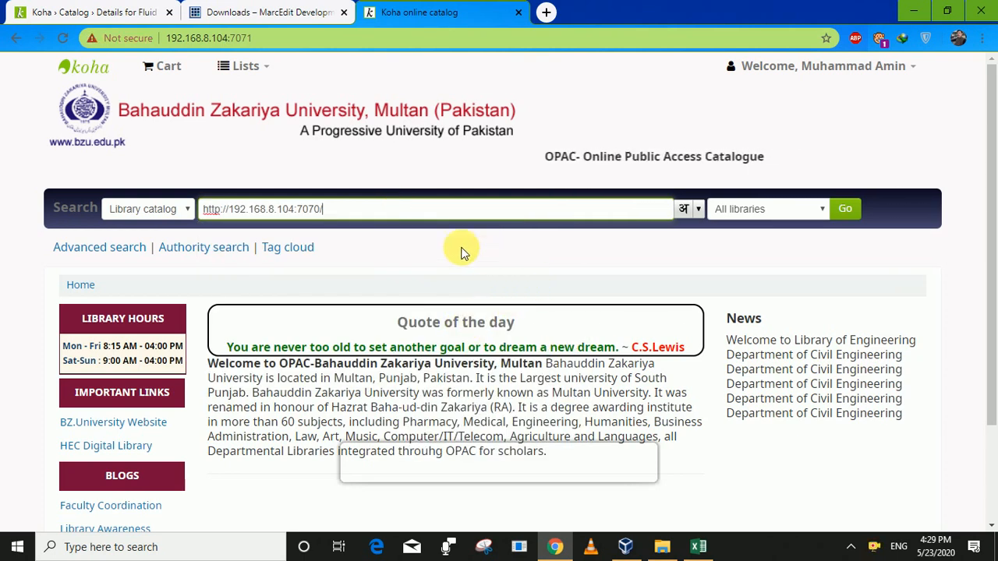
key("BackSpace")
key("BackSpace")
key("BackSpace")
key("BackSpace")
key("BackSpace")
key("BackSpace")
key("BackSpace")
key("BackSpace")
key("BackSpace")
key("BackSpace")
key("BackSpace")
key("BackSpace")
key("BackSpace")
key("BackSpace")
key("BackSpace")
key("BackSpace")
key("BackSpace")
key("BackSpace")
key("BackSpace")
key("BackSpace")
key("BackSpace")
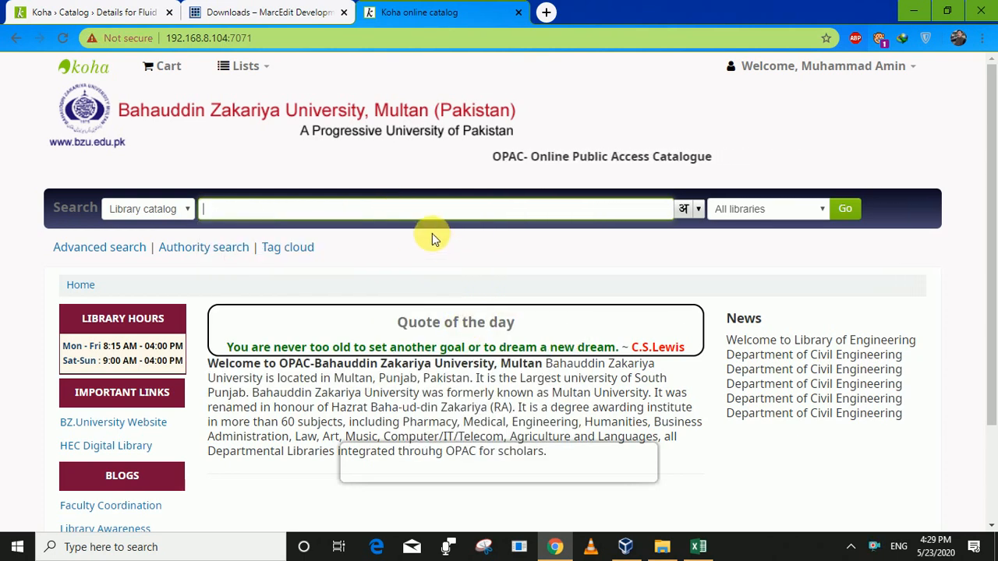
- Switch to the catalogue workbook in Excel and copy the barcode ME-00060 from cell Q12 again
left_click(699, 545)
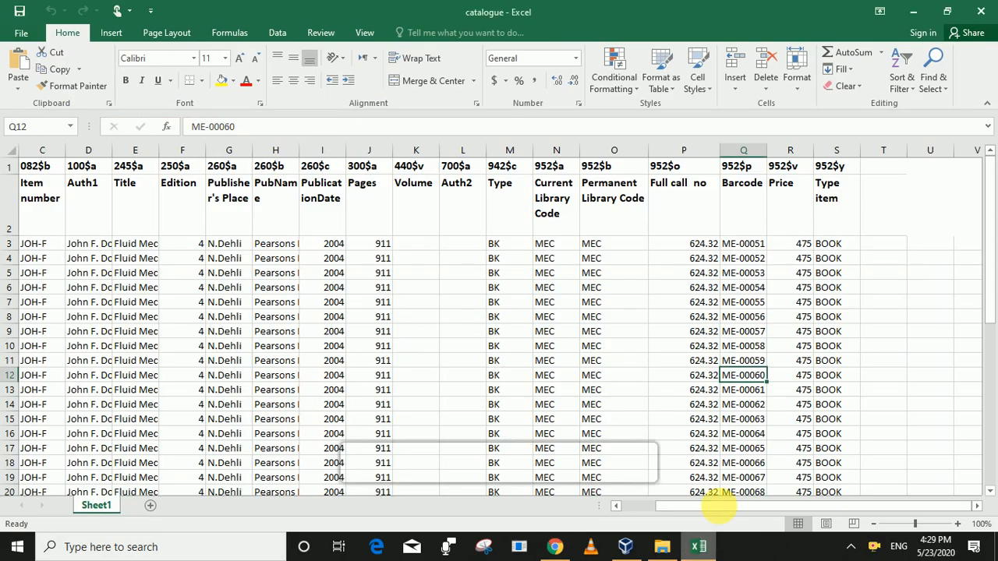
right_click(764, 375)
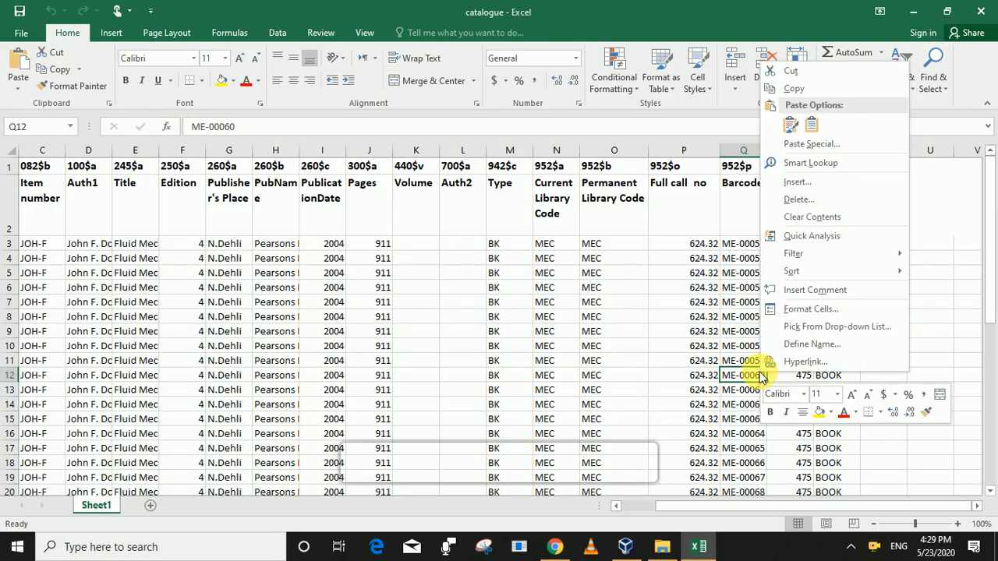
left_click(792, 88)
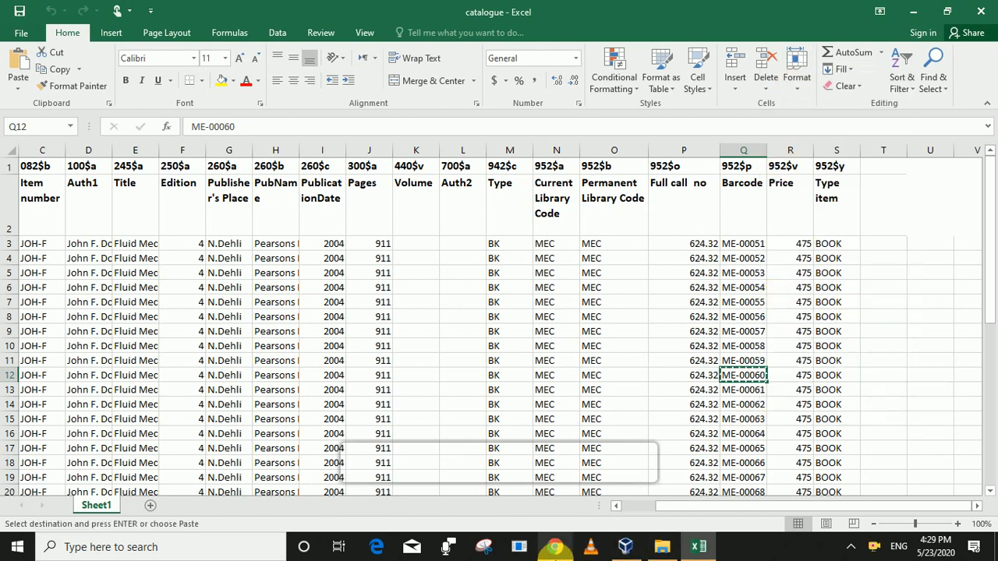
- Switch back to the OPAC in Chrome and search the library catalog in all libraries for the copied barcode ME-00060
left_click(555, 547)
left_click(339, 209)
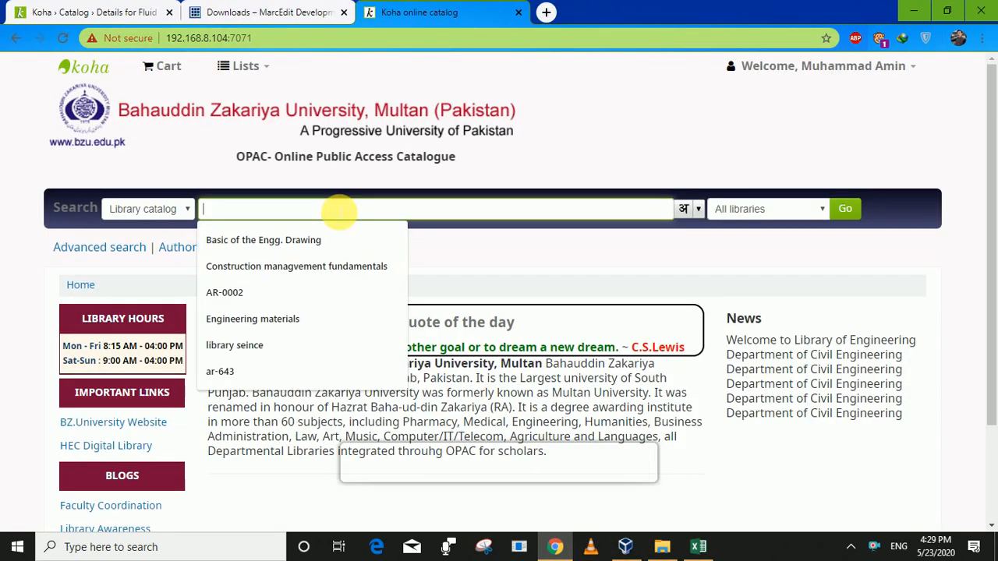
right_click(339, 209)
left_click(385, 319)
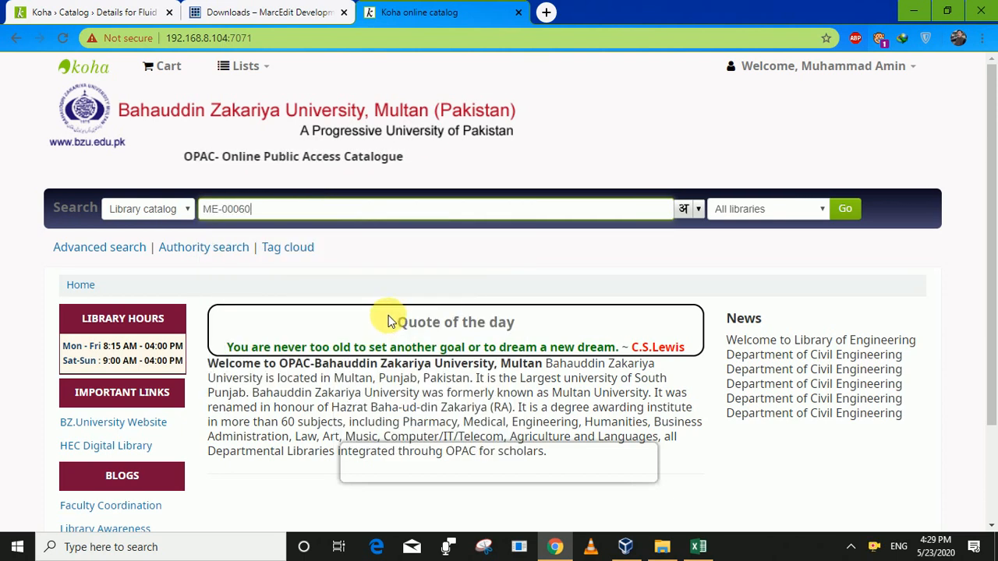
left_click(843, 212)
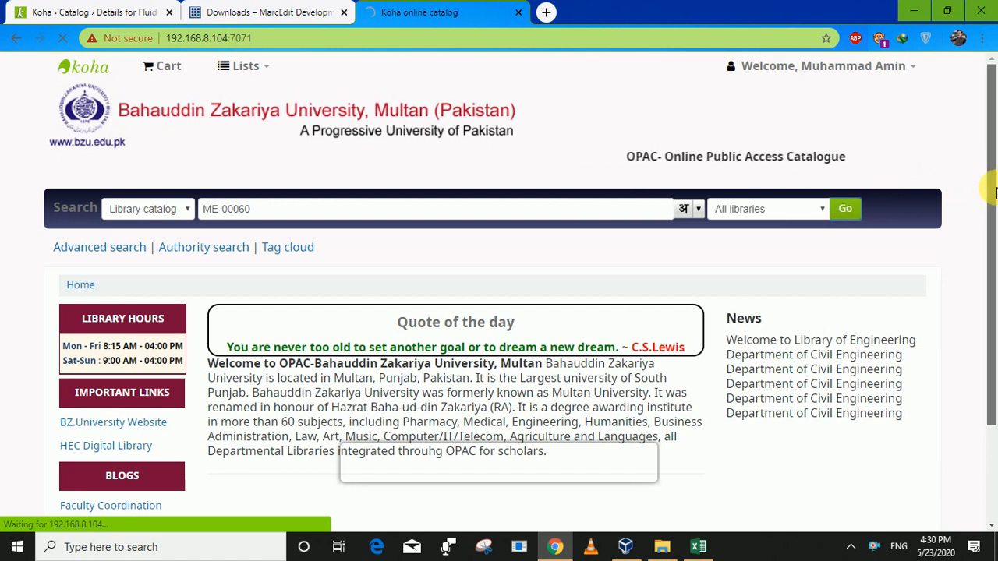
- Examine the Fluid Mechanics record in the OPAC, including its holding's current location, home library, call number and status
left_click_drag(994, 194, 993, 300)
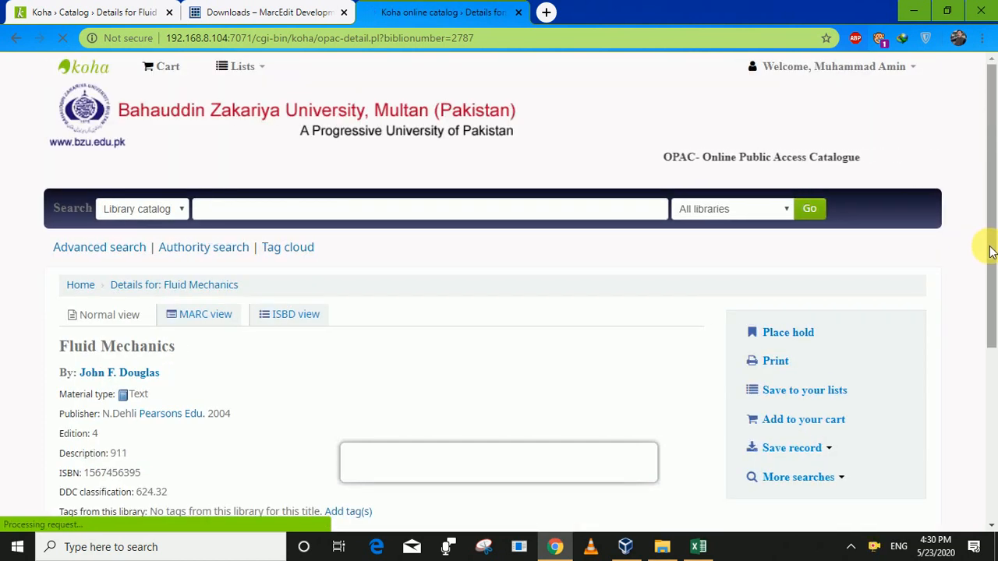
left_click_drag(991, 249, 995, 316)
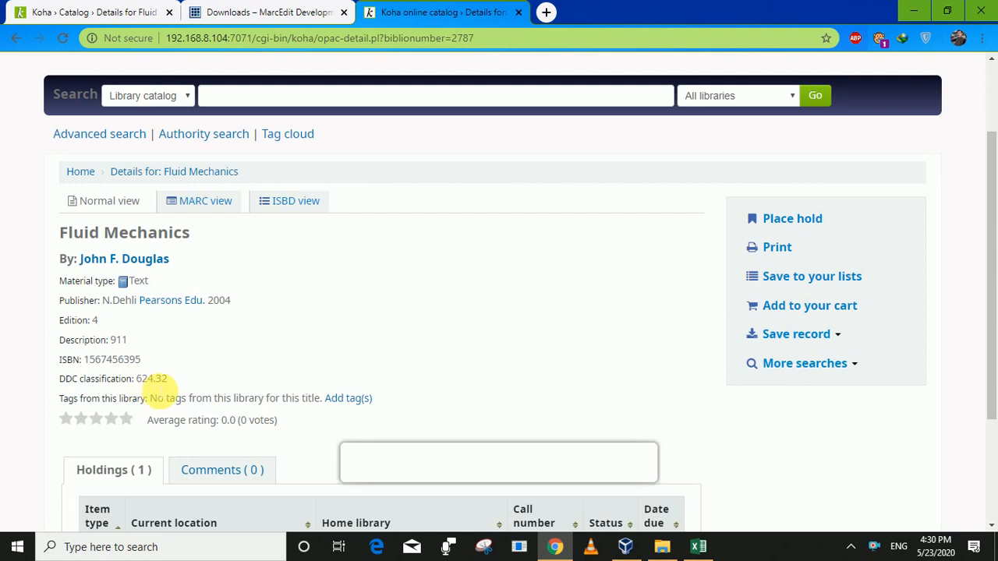
left_click_drag(991, 201, 994, 305)
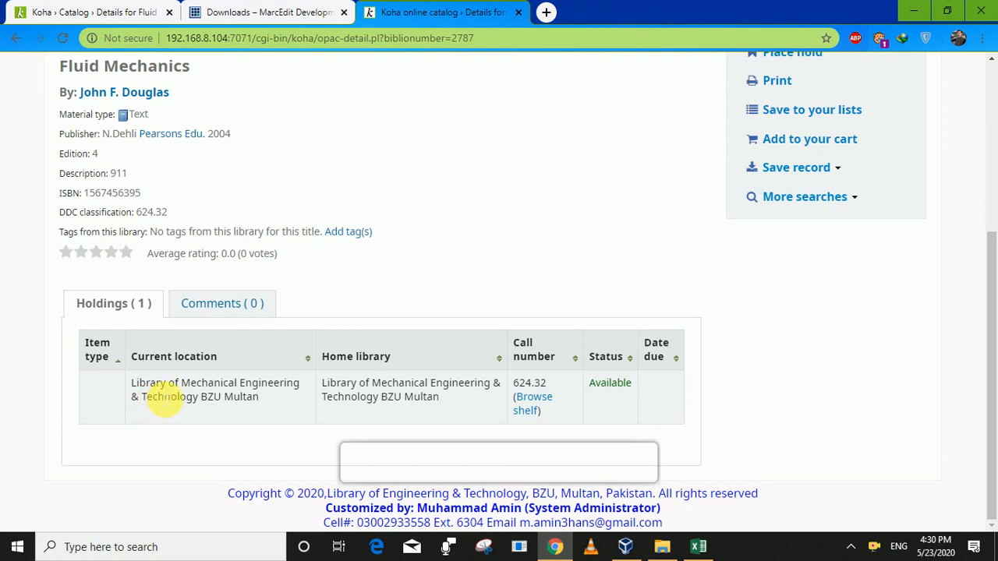
left_click_drag(141, 397, 249, 396)
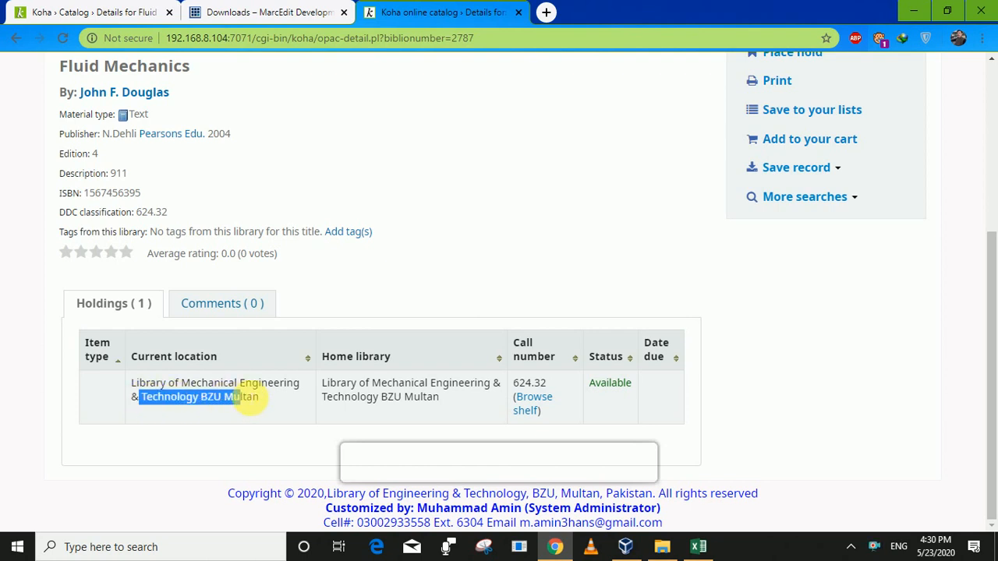
left_click_drag(372, 383, 430, 384)
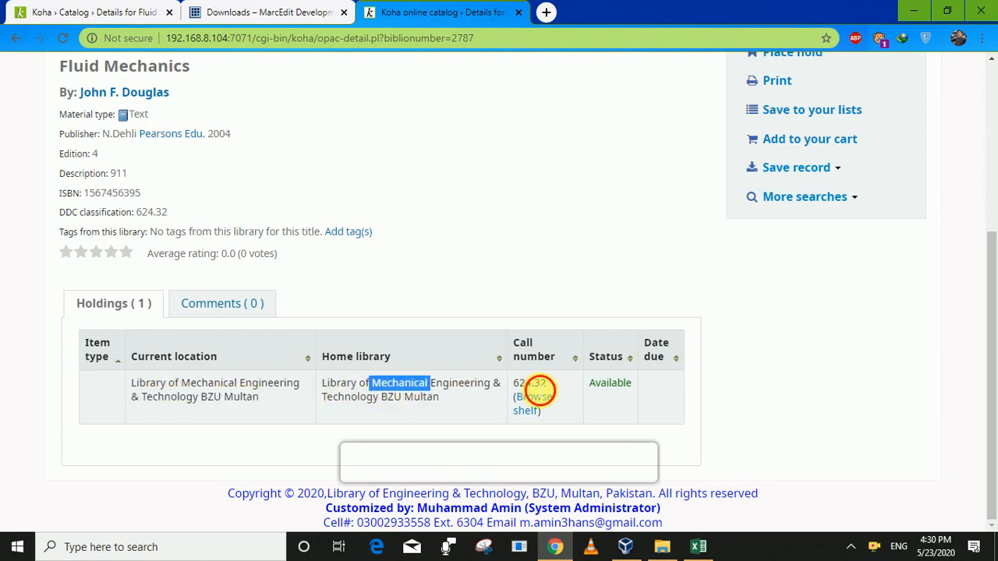
left_click_drag(534, 383, 572, 388)
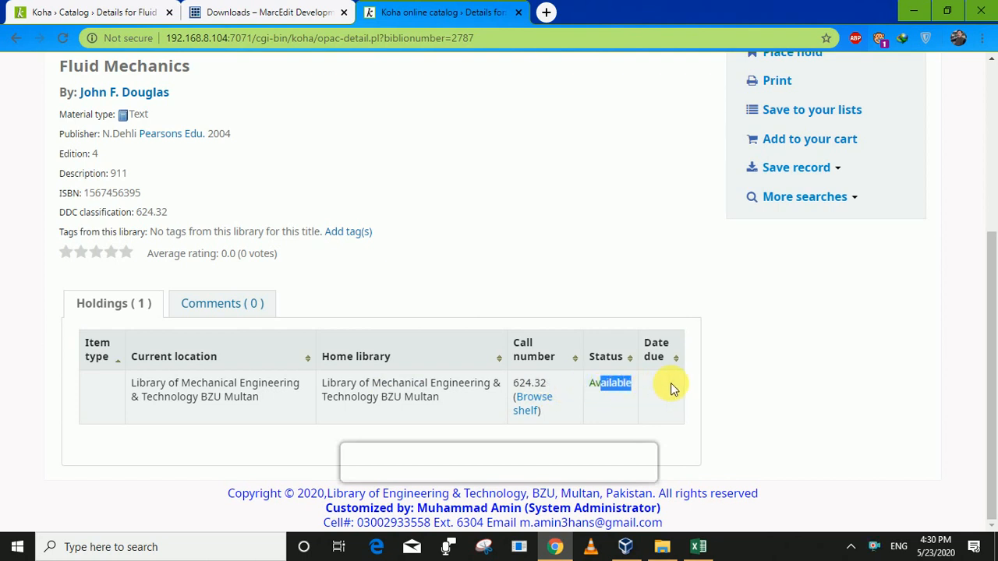
left_click(706, 387)
left_click_drag(738, 387, 312, 428)
left_click(308, 429)
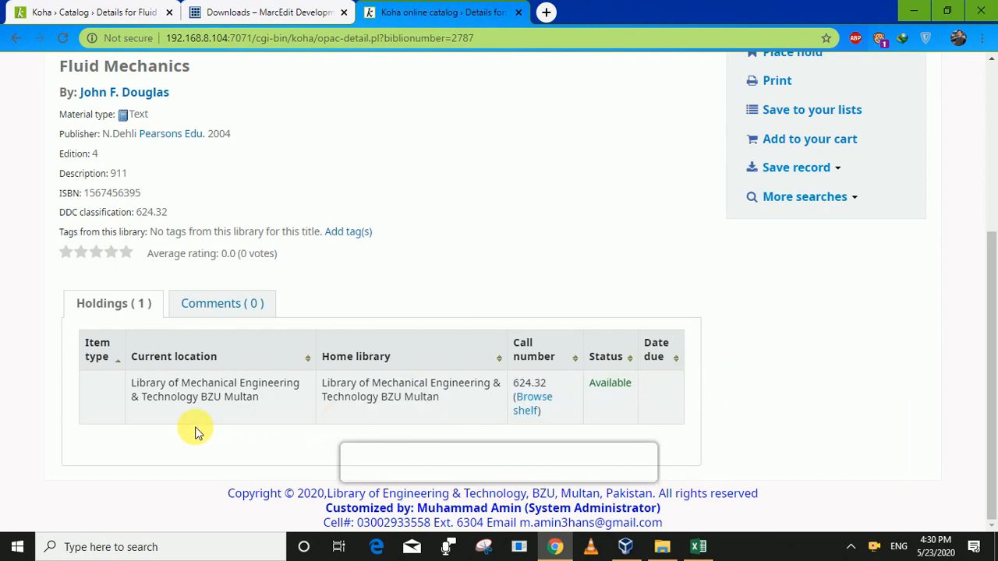